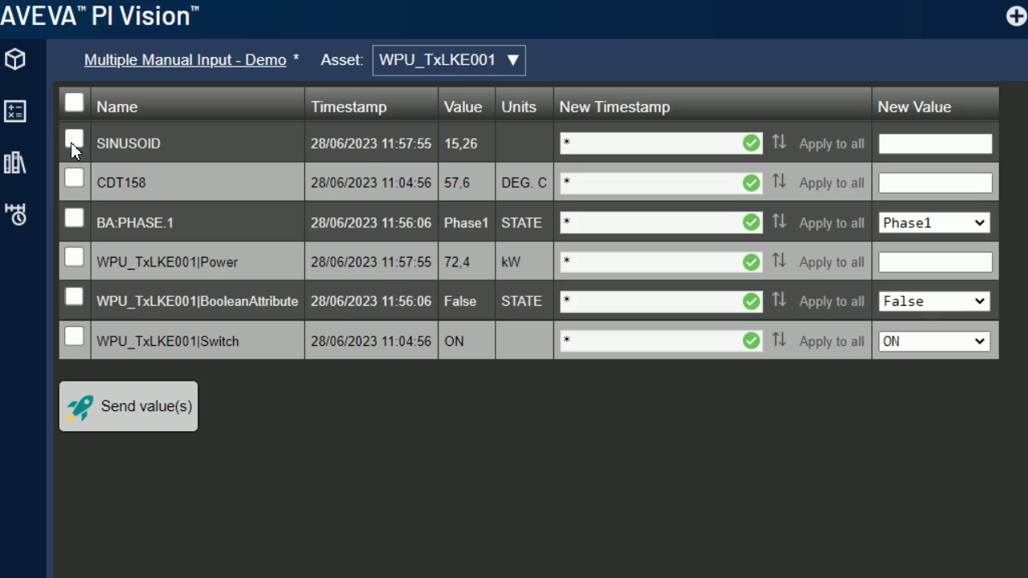
Step: Check SINUSOID and CDT158 and enter new values 65.25 and 18.3
{"action": "left_click", "coordinate": [73, 141]}
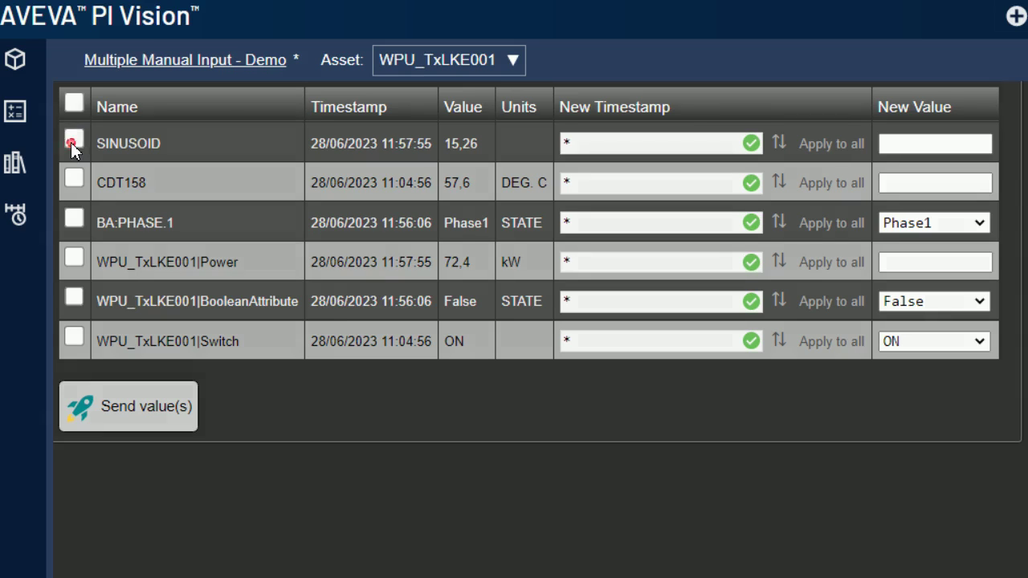
{"action": "left_click", "coordinate": [904, 143]}
{"action": "type", "text": "65.25"}
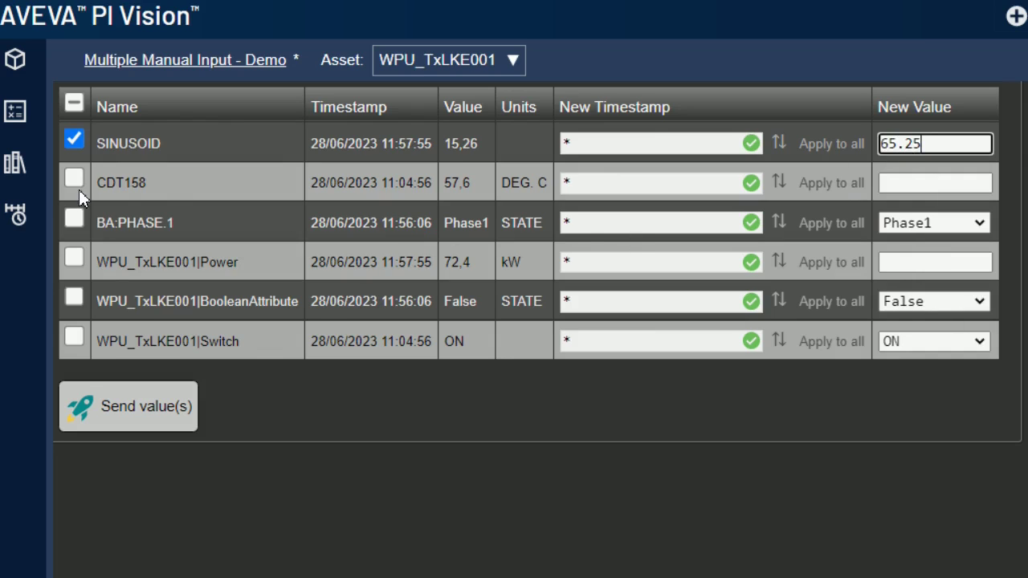
{"action": "left_click", "coordinate": [75, 180]}
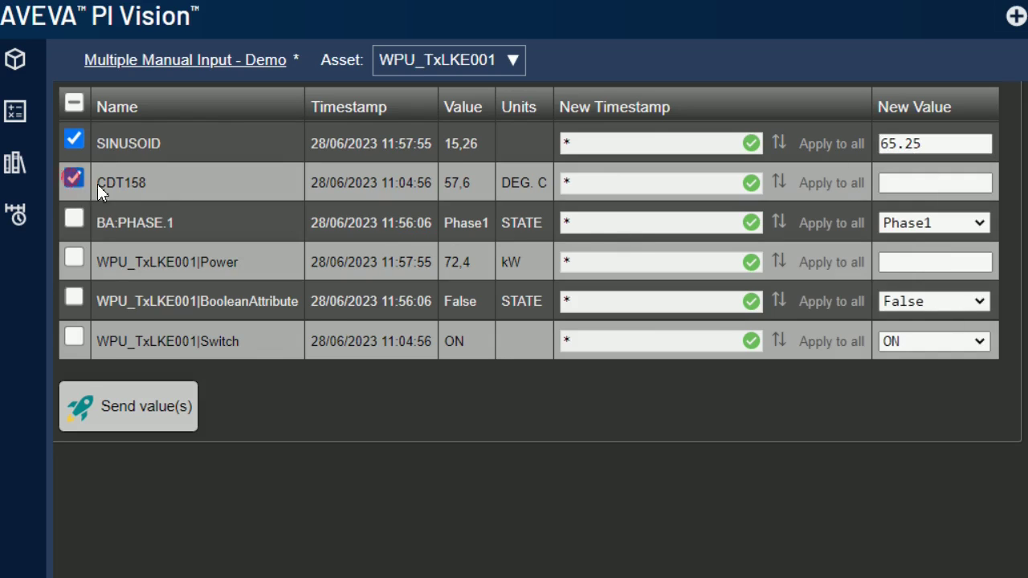
{"action": "left_click", "coordinate": [932, 184]}
{"action": "type", "text": "18."}
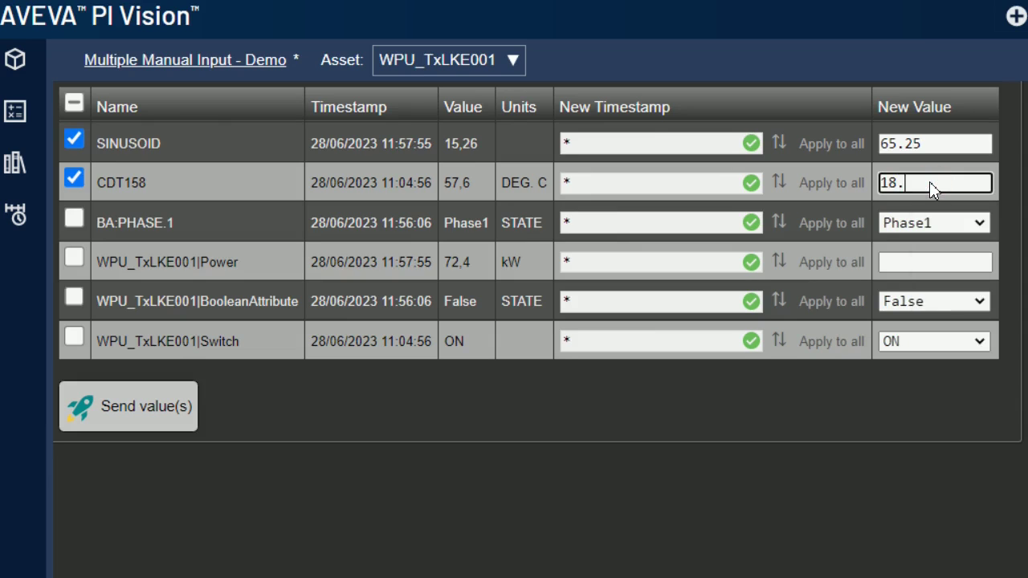
{"action": "type", "text": "3"}
Step: Check BA:PHASE.1 with new value Phase5, and also check the Power row
{"action": "left_click", "coordinate": [75, 218]}
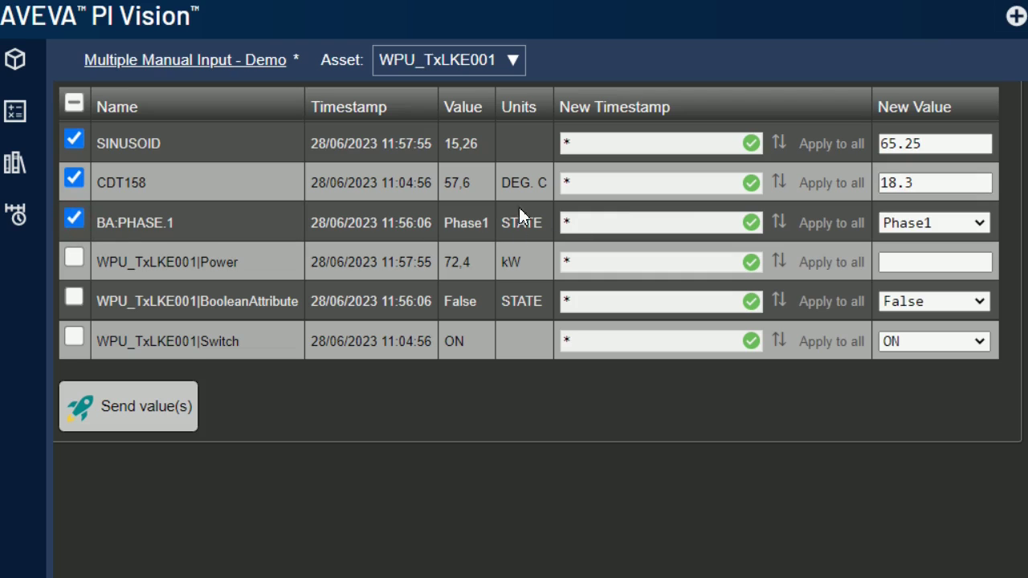
{"action": "left_click", "coordinate": [980, 222]}
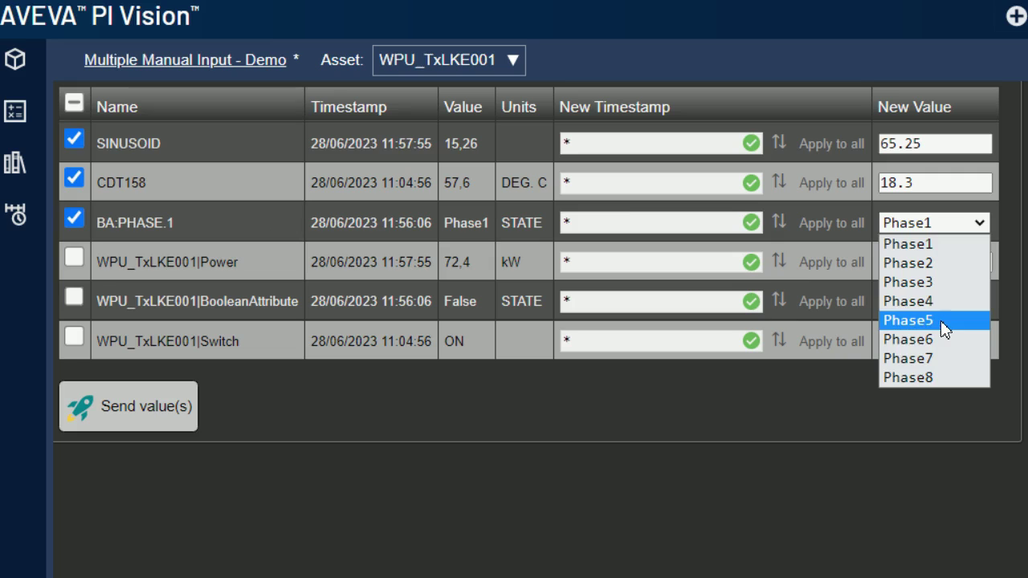
{"action": "left_click", "coordinate": [939, 321]}
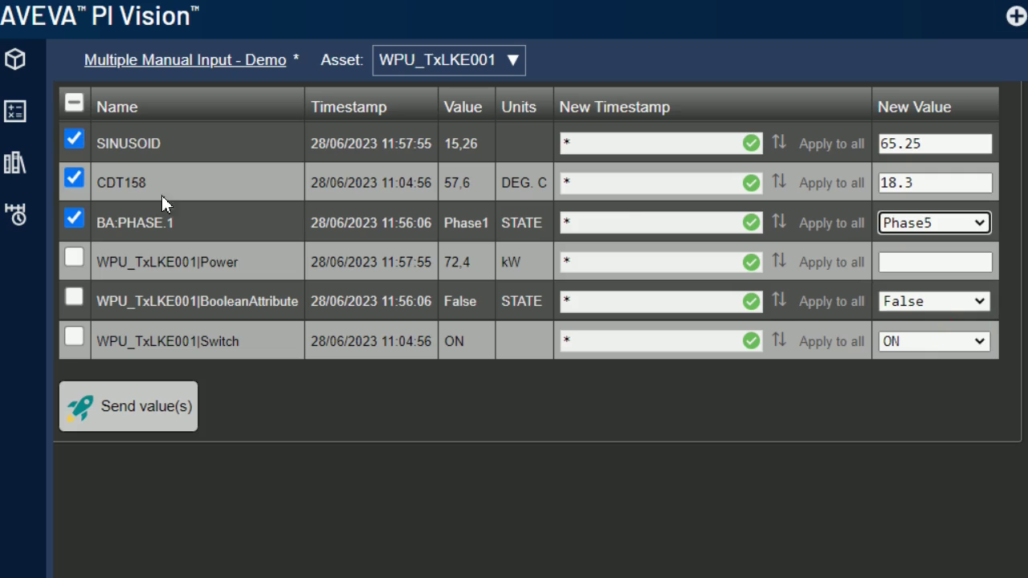
{"action": "left_click", "coordinate": [76, 258]}
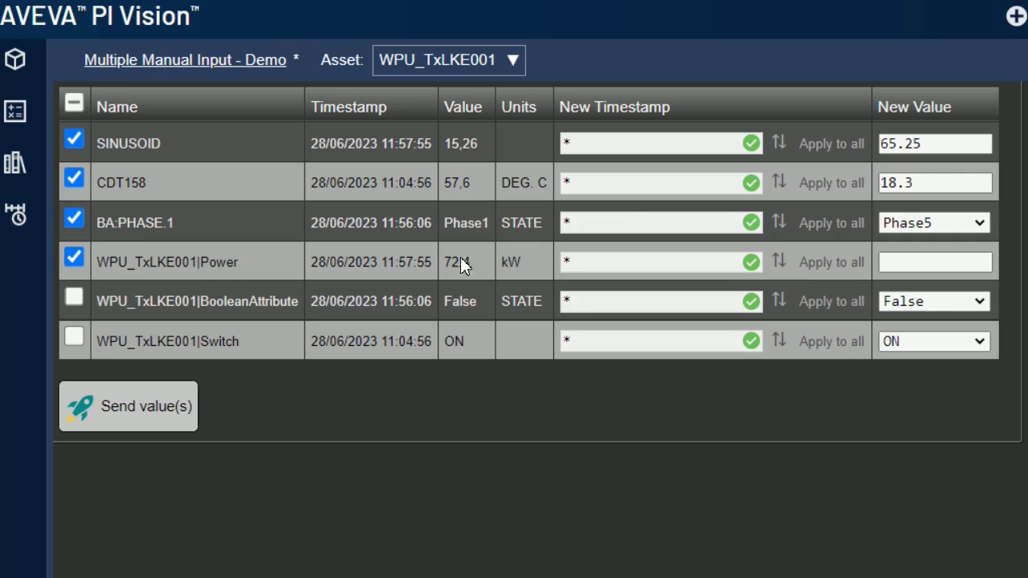
Step: Switch the asset to WPU_TxLKE003 and back to WPU_TxLKE001, then enter 14.87 for Power
{"action": "left_click", "coordinate": [903, 261]}
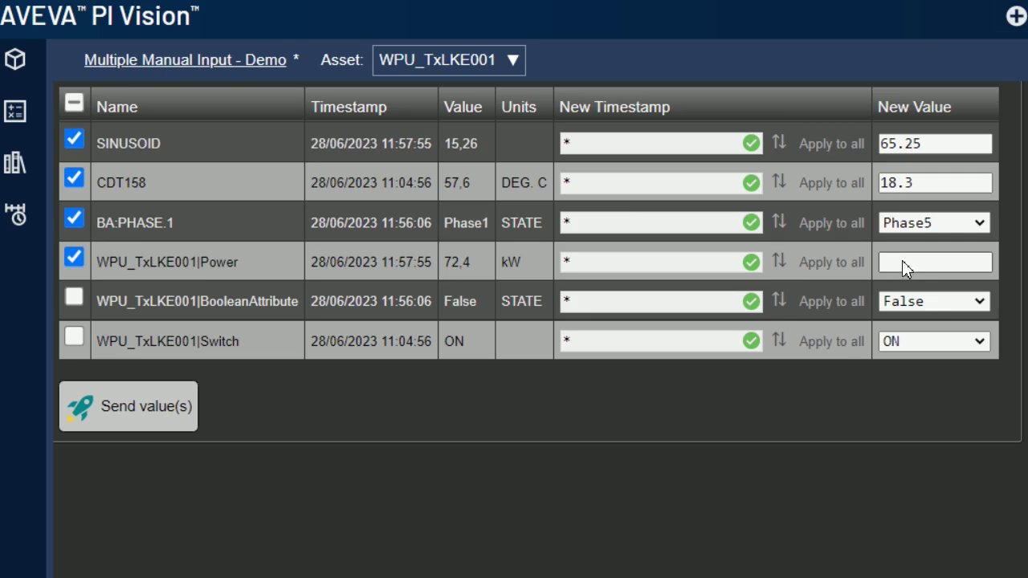
{"action": "left_click", "coordinate": [511, 61]}
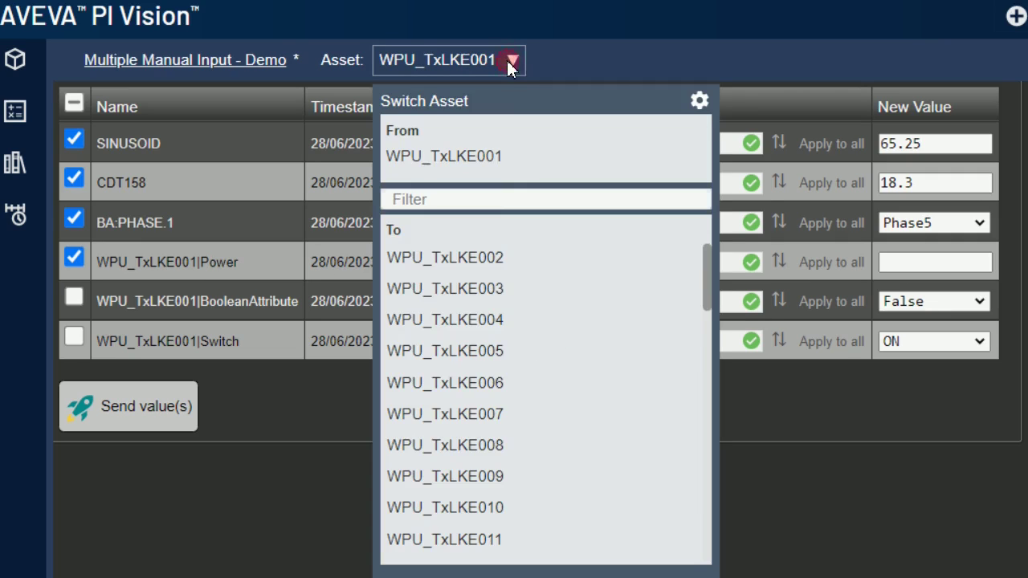
{"action": "left_click", "coordinate": [486, 291]}
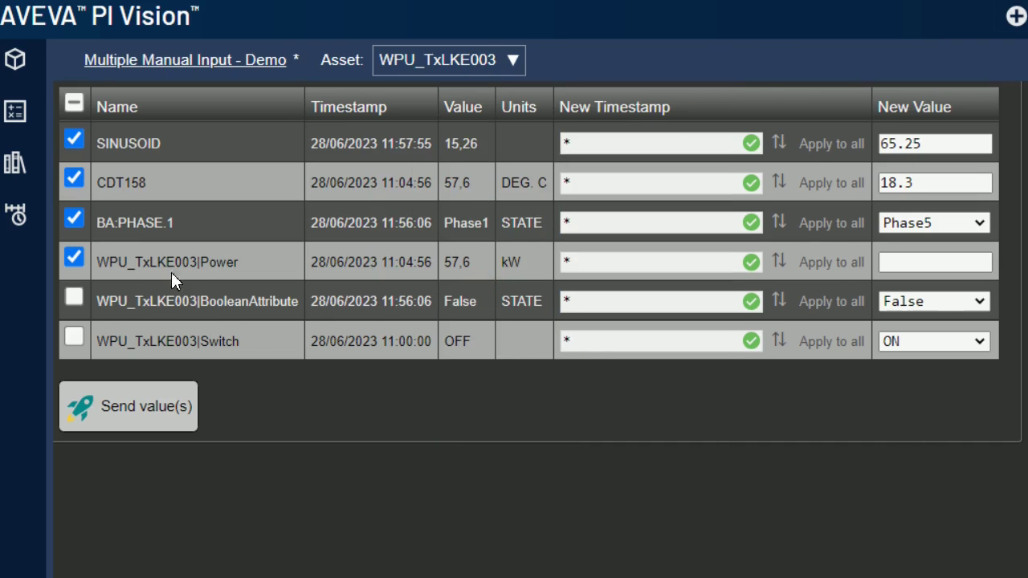
{"action": "left_click", "coordinate": [512, 61]}
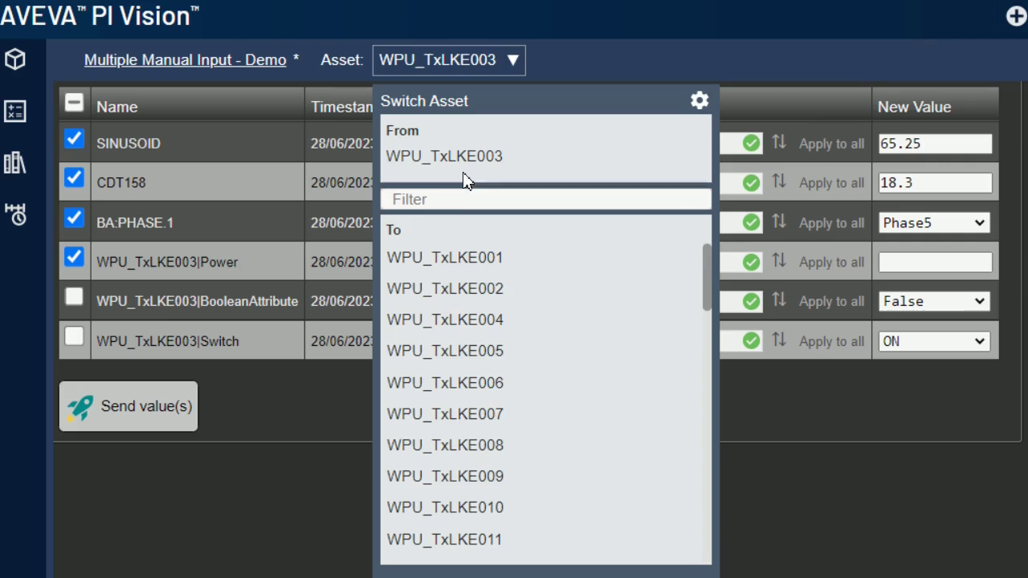
{"action": "left_click", "coordinate": [467, 257]}
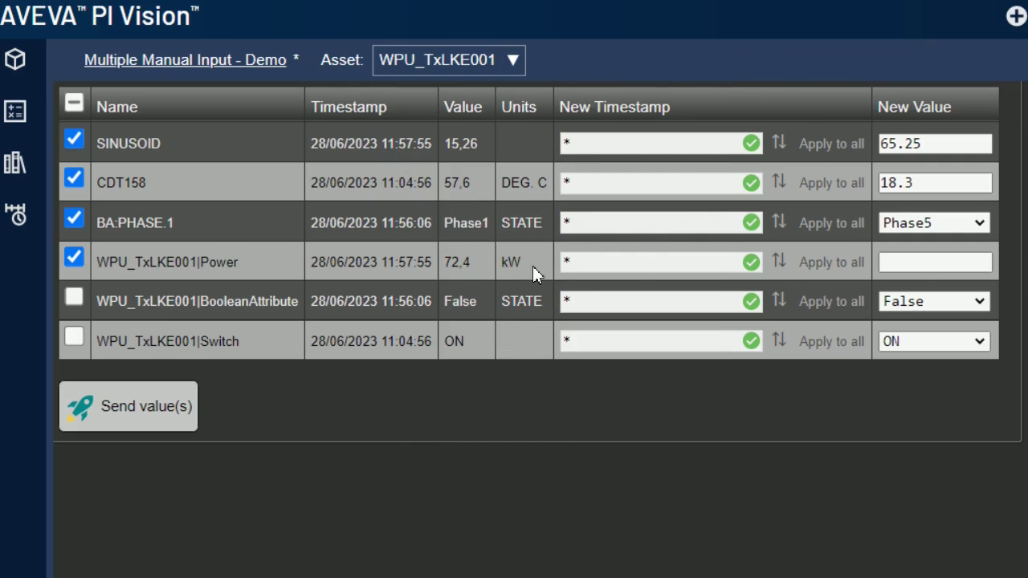
{"action": "left_click", "coordinate": [916, 263]}
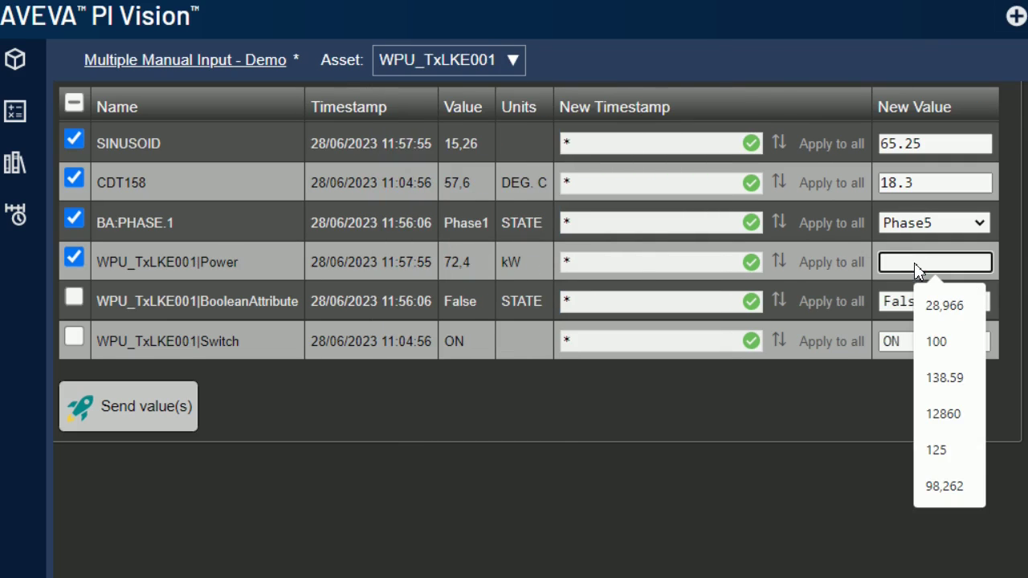
{"action": "type", "text": "14.87"}
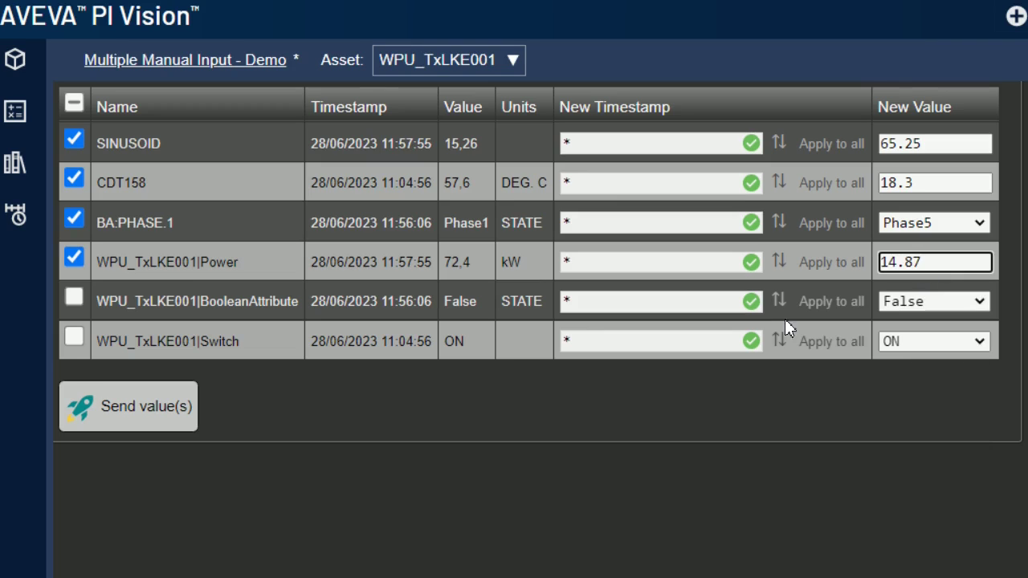
Step: Check BooleanAttribute set to True and Switch set to OFF
{"action": "left_click", "coordinate": [74, 299]}
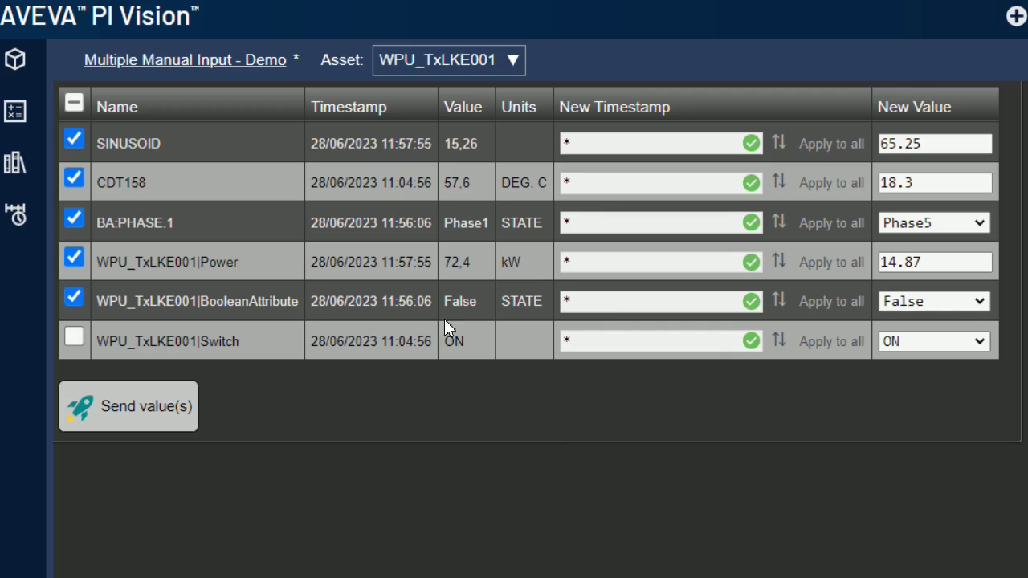
{"action": "left_click", "coordinate": [978, 302]}
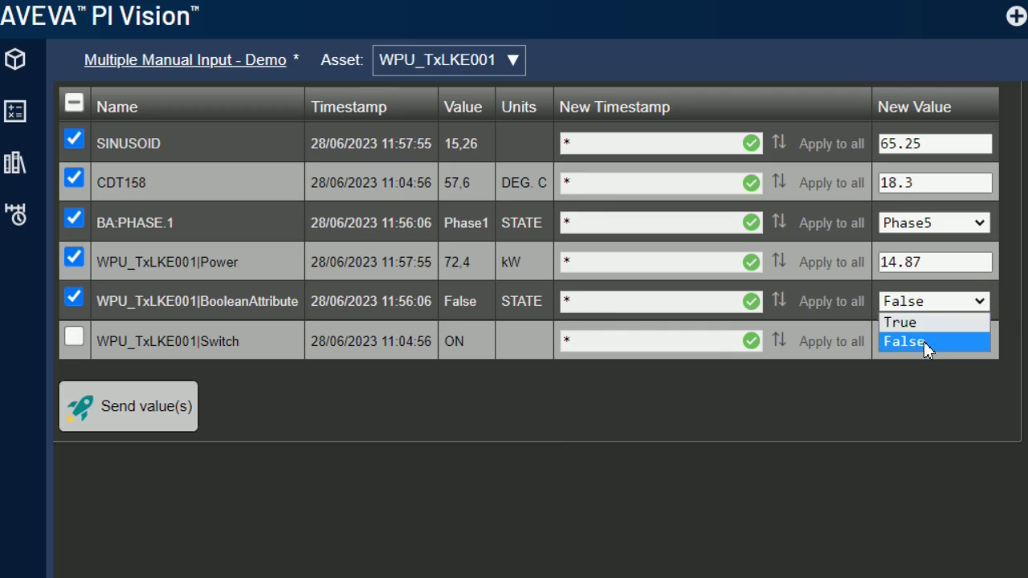
{"action": "left_click", "coordinate": [901, 323]}
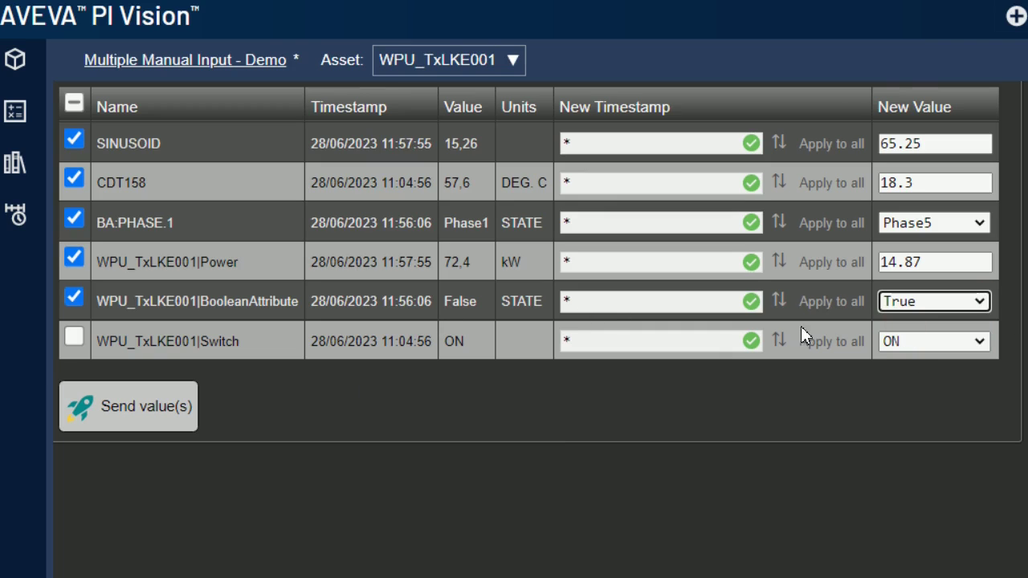
{"action": "left_click", "coordinate": [74, 337]}
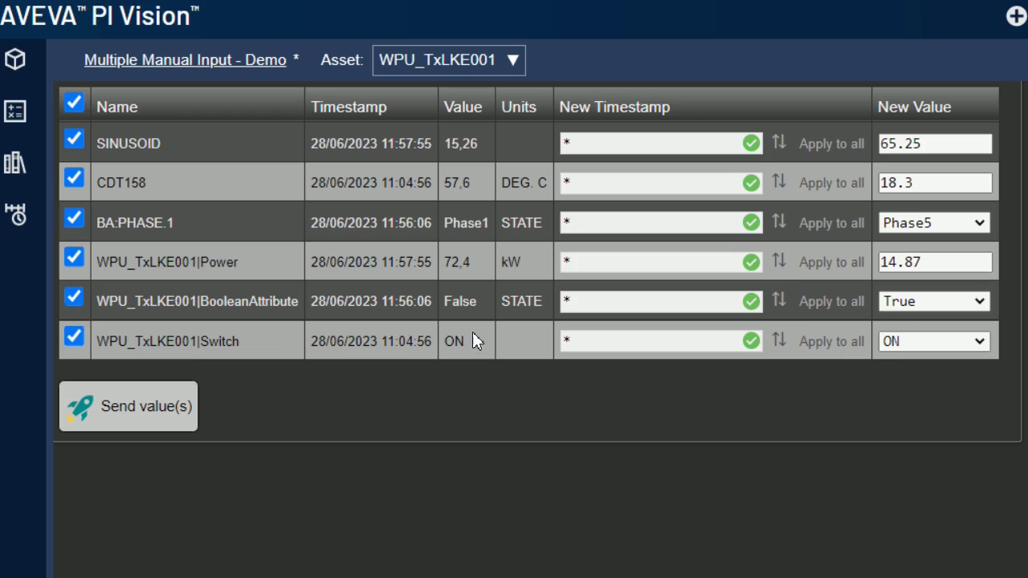
{"action": "left_click", "coordinate": [982, 341]}
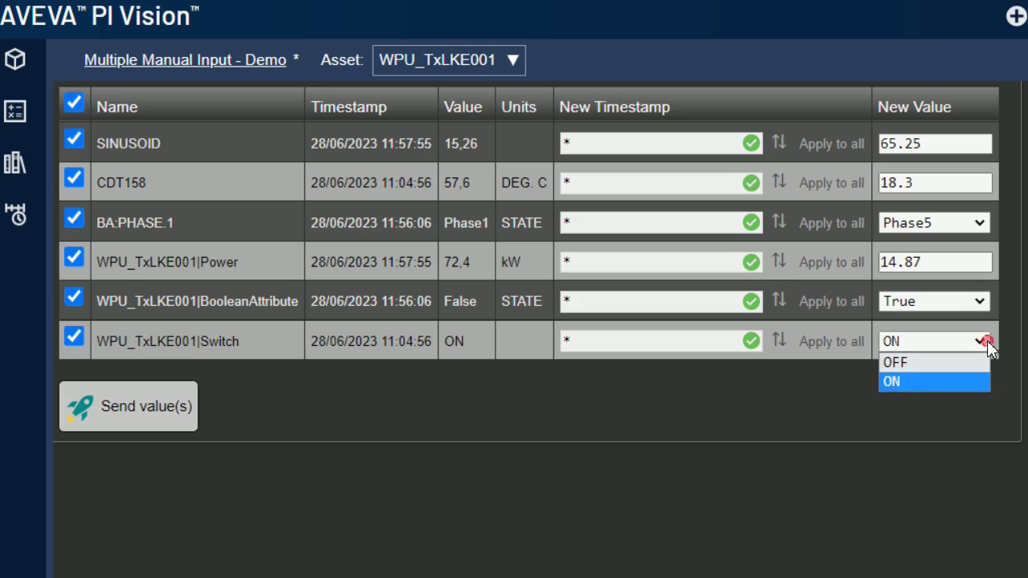
{"action": "left_click", "coordinate": [925, 362]}
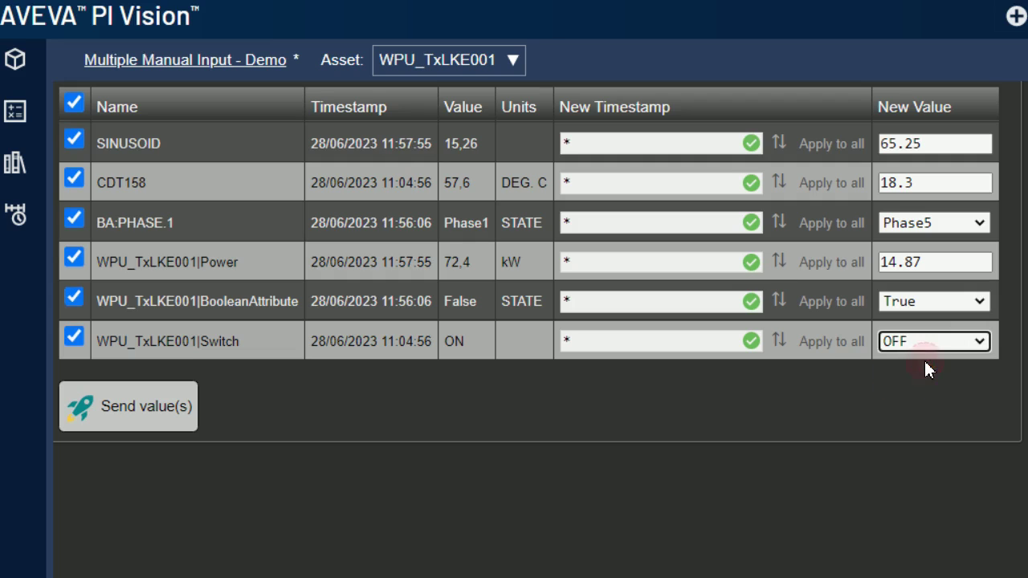
Step: Send the six new values and dismiss the success message
{"action": "left_click", "coordinate": [140, 412]}
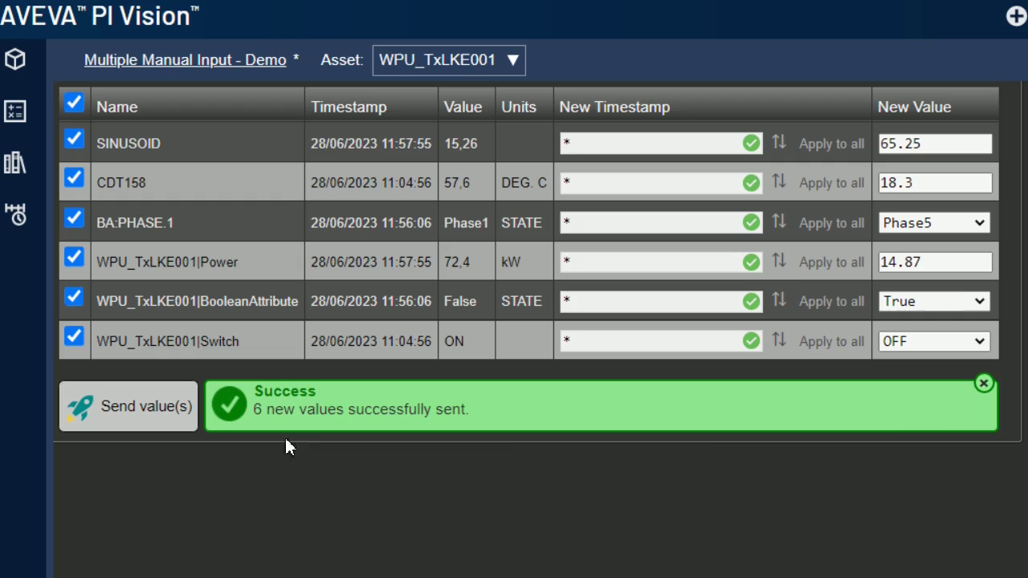
{"action": "left_click", "coordinate": [985, 384]}
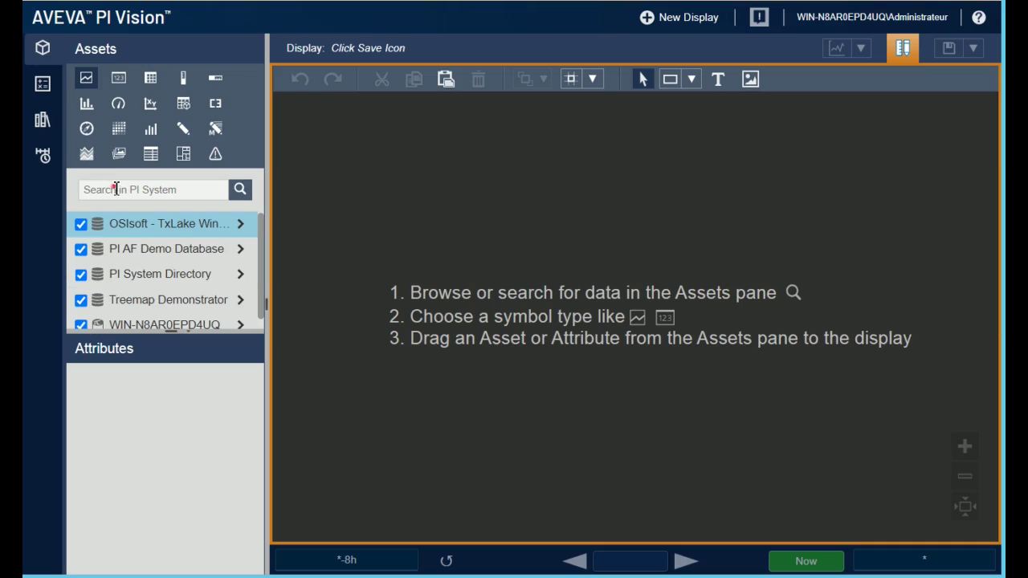
Step: Search for 'sinus' and place SINUSOID on the display as a Multiple Manual Input table
{"action": "left_click", "coordinate": [116, 188]}
{"action": "type", "text": "sinus"}
{"action": "key", "text": "Return"}
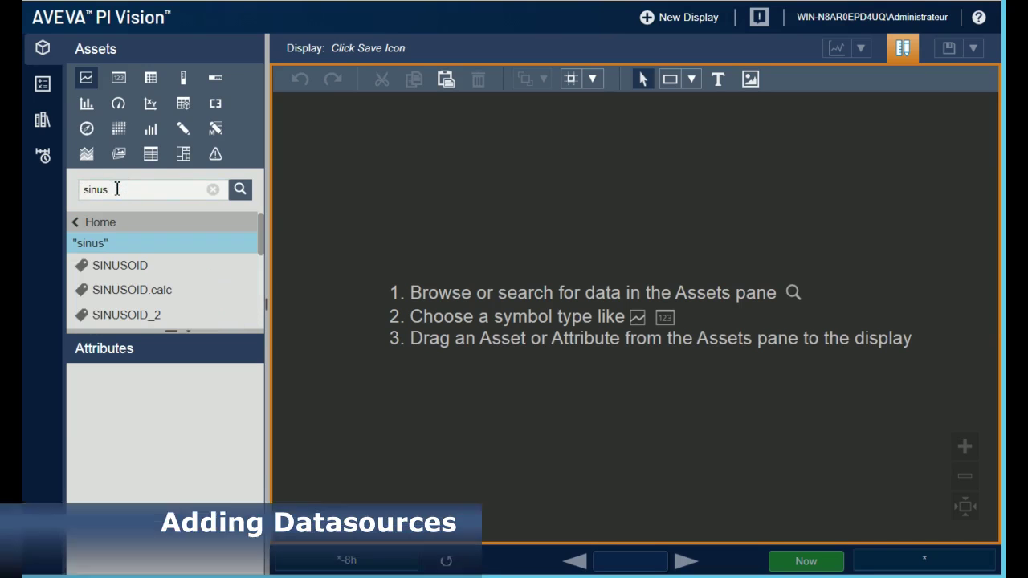
{"action": "left_click", "coordinate": [130, 266]}
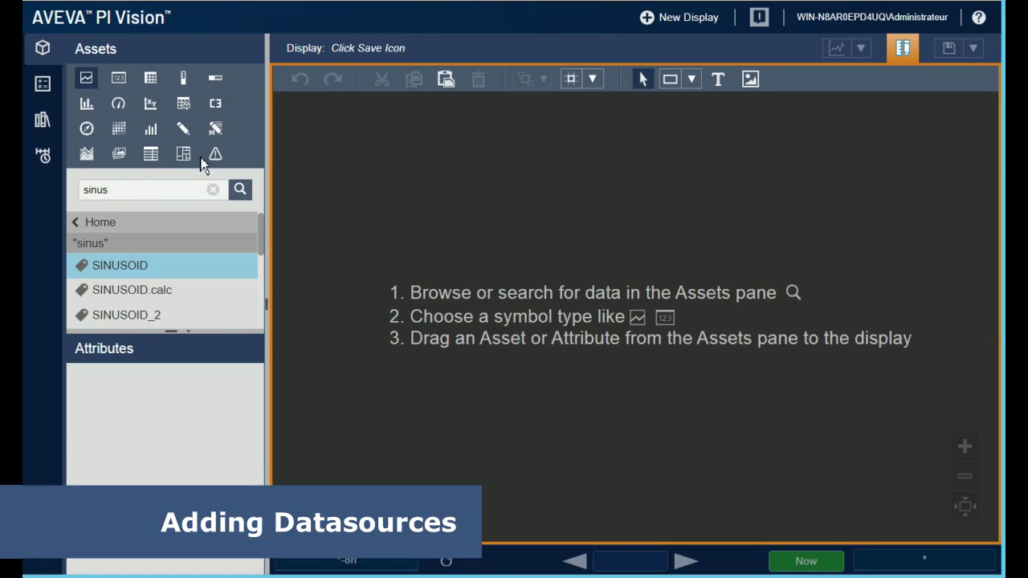
{"action": "left_click", "coordinate": [215, 128]}
{"action": "left_click_drag", "start_coordinate": [142, 262], "coordinate": [295, 119]}
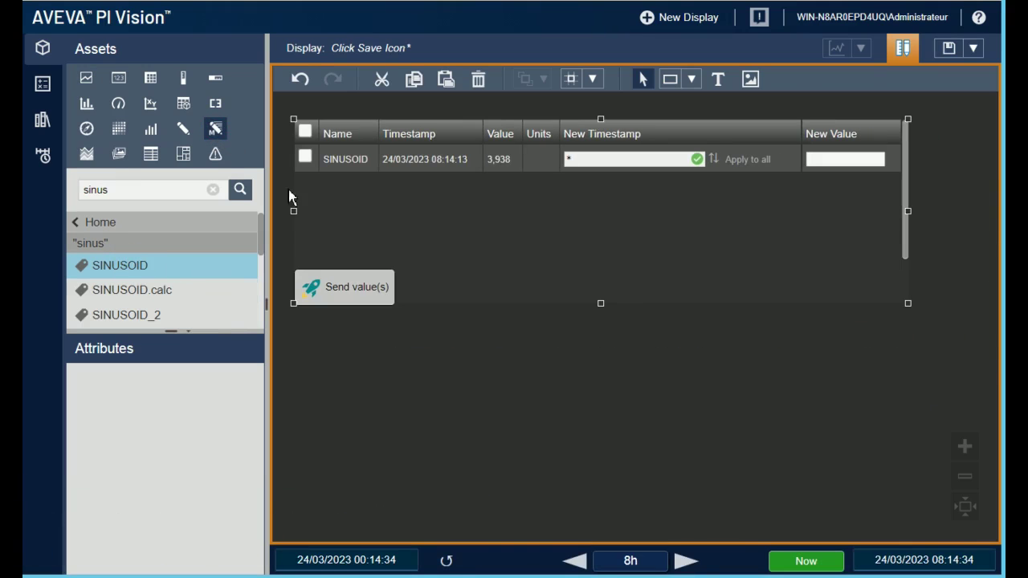
Step: Add CDT158 and BA:PHASE.1 rows via searches for 'cdt' and 'phase', and enlarge the table
{"action": "left_click_drag", "start_coordinate": [128, 190], "coordinate": [36, 187]}
{"action": "type", "text": "cdt"}
{"action": "key", "text": "Return"}
{"action": "left_click_drag", "start_coordinate": [119, 267], "coordinate": [417, 201]}
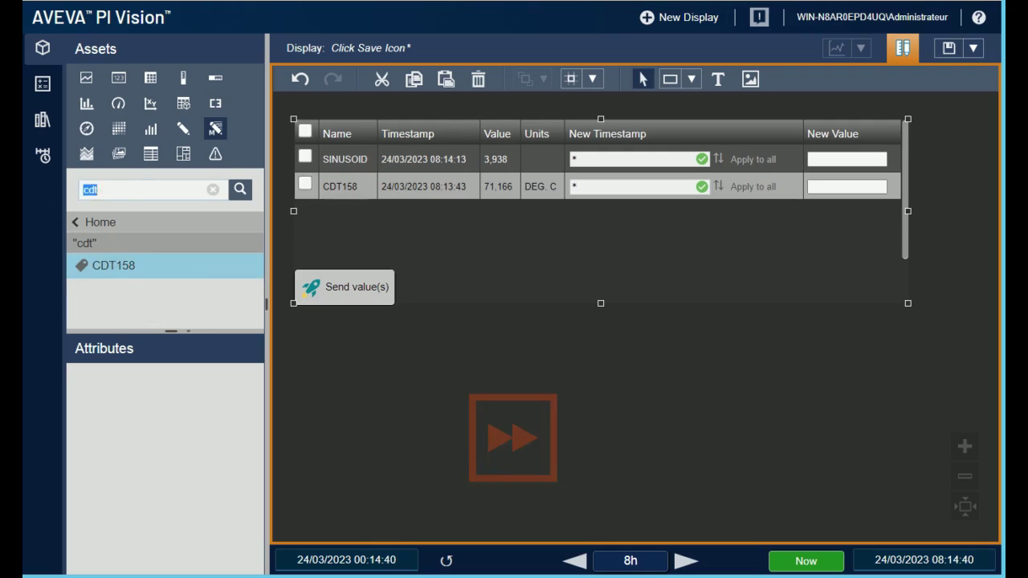
{"action": "left_click_drag", "start_coordinate": [129, 190], "coordinate": [82, 190]}
{"action": "type", "text": "phase"}
{"action": "key", "text": "Return"}
{"action": "left_click_drag", "start_coordinate": [120, 265], "coordinate": [499, 233]}
{"action": "left_click", "coordinate": [849, 214]}
{"action": "left_click", "coordinate": [844, 336]}
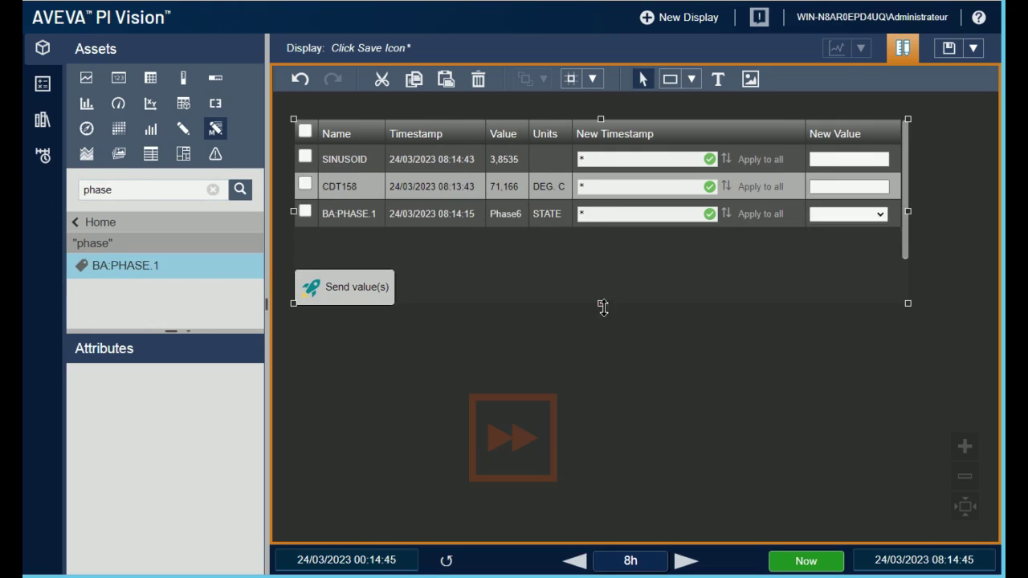
{"action": "left_click_drag", "start_coordinate": [603, 305], "coordinate": [601, 474]}
{"action": "left_click_drag", "start_coordinate": [129, 189], "coordinate": [24, 175]}
Step: Browse TxLake Wind Farm's WPU_TxLKE001 and add its Power and BooleanAttribute rows
{"action": "key", "text": "BackSpace"}
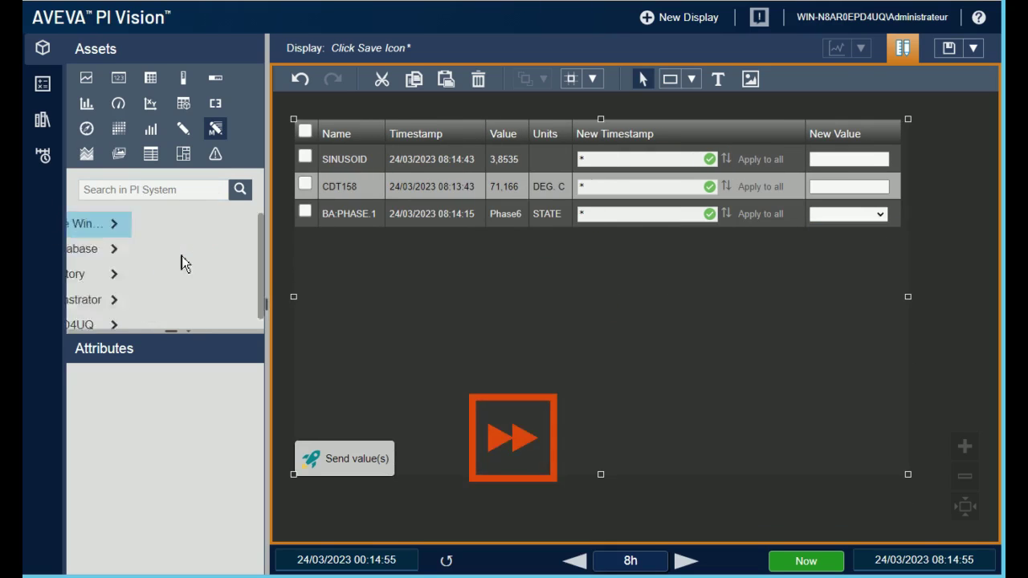
{"action": "left_click", "coordinate": [182, 255]}
{"action": "left_click", "coordinate": [241, 265]}
{"action": "left_click", "coordinate": [229, 287]}
{"action": "left_click_drag", "start_coordinate": [107, 444], "coordinate": [514, 241]}
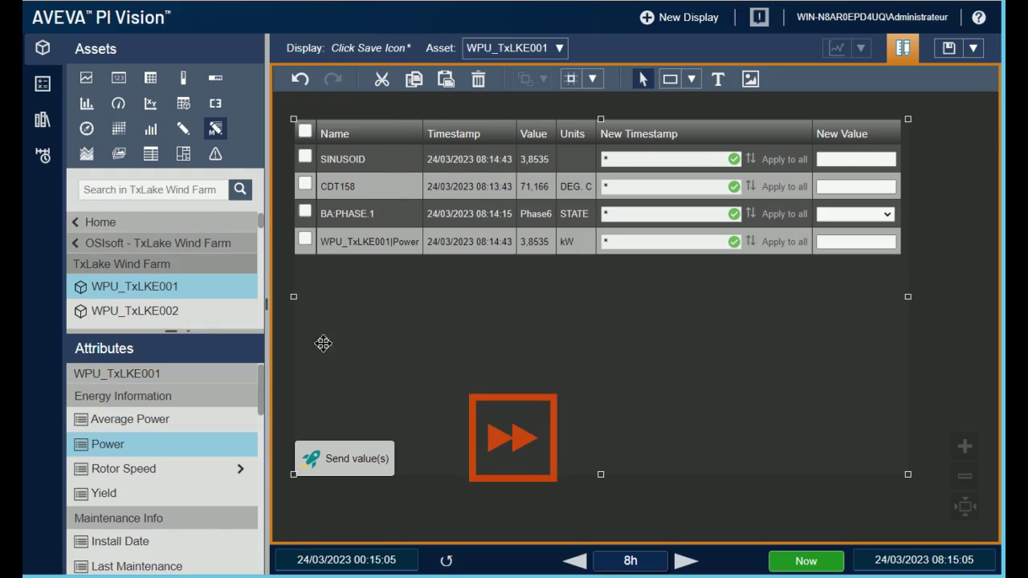
{"action": "scroll", "coordinate": [171, 502], "scroll_direction": "down", "scroll_amount": 10}
{"action": "left_click_drag", "start_coordinate": [172, 501], "coordinate": [514, 270]}
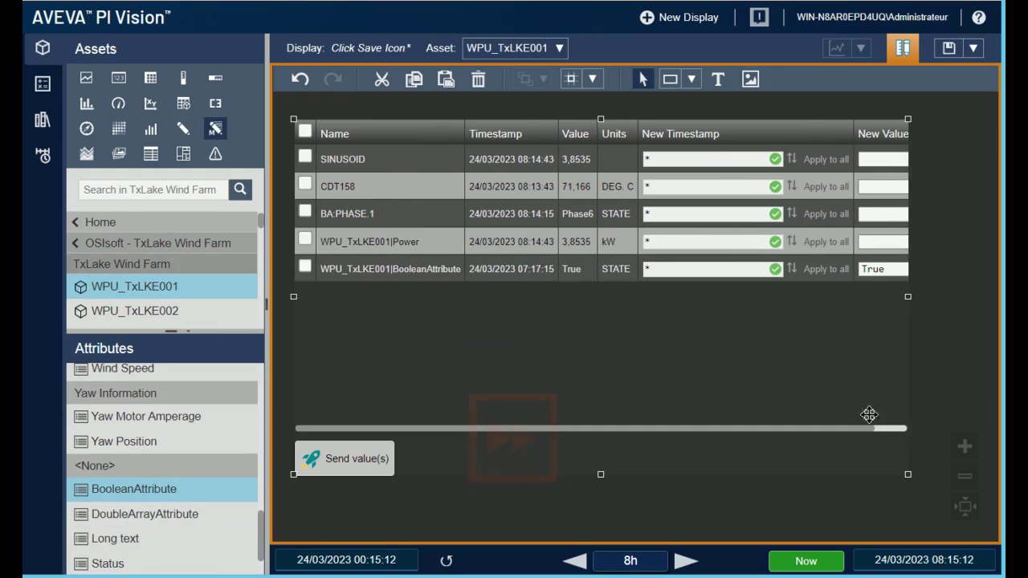
{"action": "left_click", "coordinate": [936, 269]}
{"action": "left_click", "coordinate": [905, 282]}
Step: Add the Switch row and shorten the symbol to fit six rows
{"action": "scroll", "coordinate": [152, 538], "scroll_direction": "down", "scroll_amount": 2}
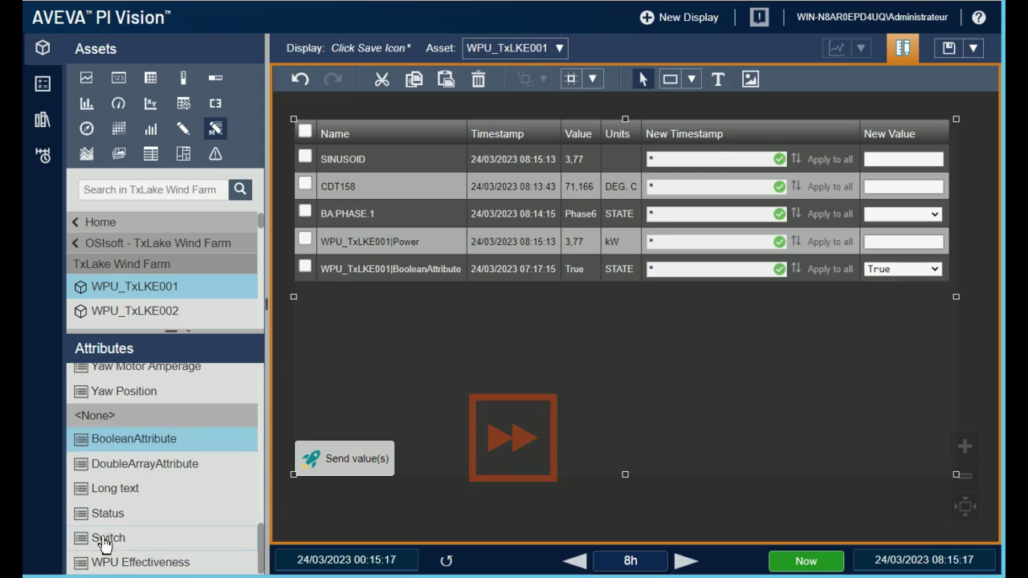
{"action": "left_click_drag", "start_coordinate": [110, 537], "coordinate": [361, 345]}
{"action": "left_click", "coordinate": [935, 297]}
{"action": "left_click", "coordinate": [631, 476]}
{"action": "left_click_drag", "start_coordinate": [631, 477], "coordinate": [631, 368]}
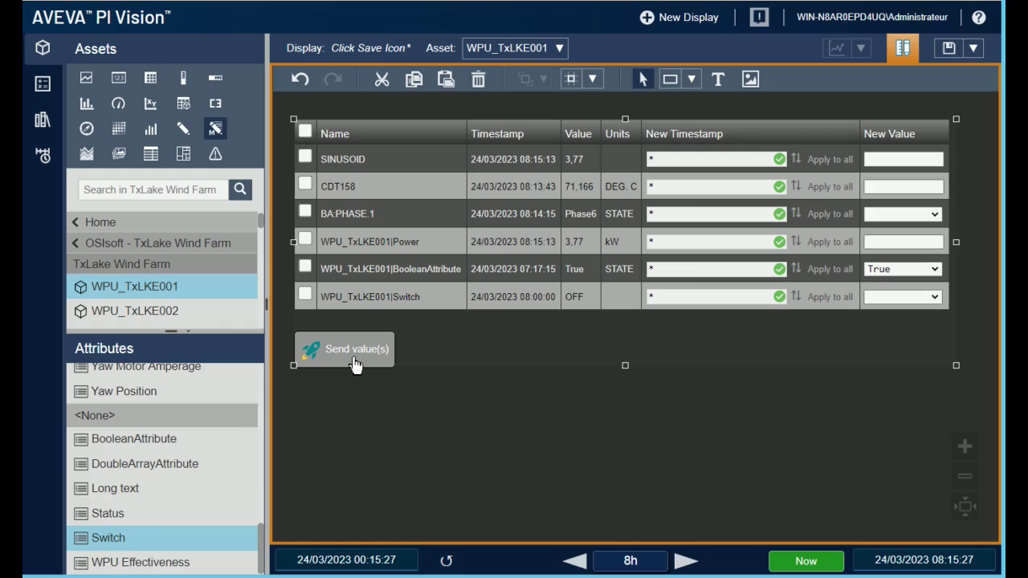
Step: Try sending with no rows checked, then check Switch and set it to ON
{"action": "left_click", "coordinate": [356, 362]}
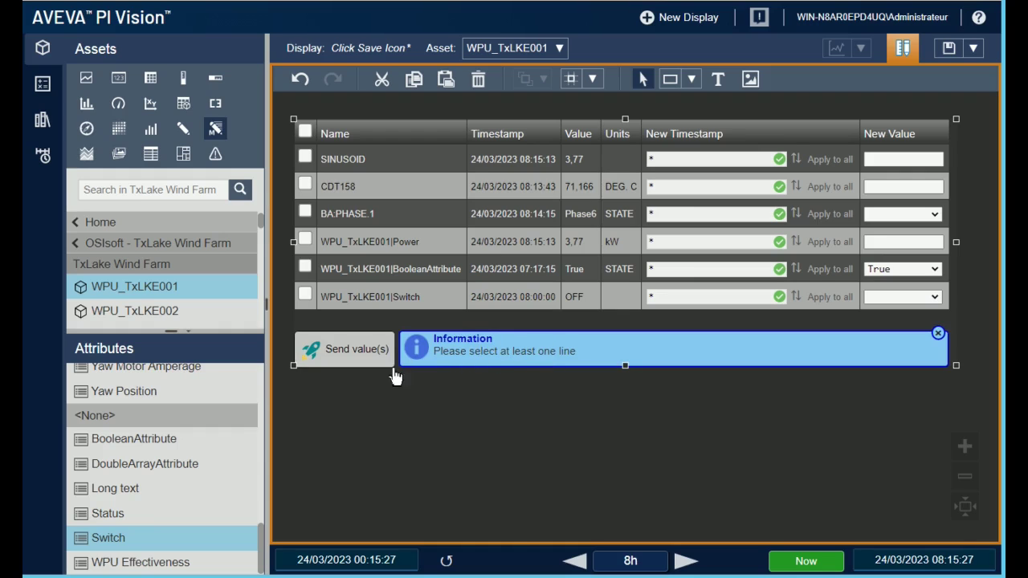
{"action": "left_click", "coordinate": [307, 298]}
{"action": "left_click", "coordinate": [934, 297]}
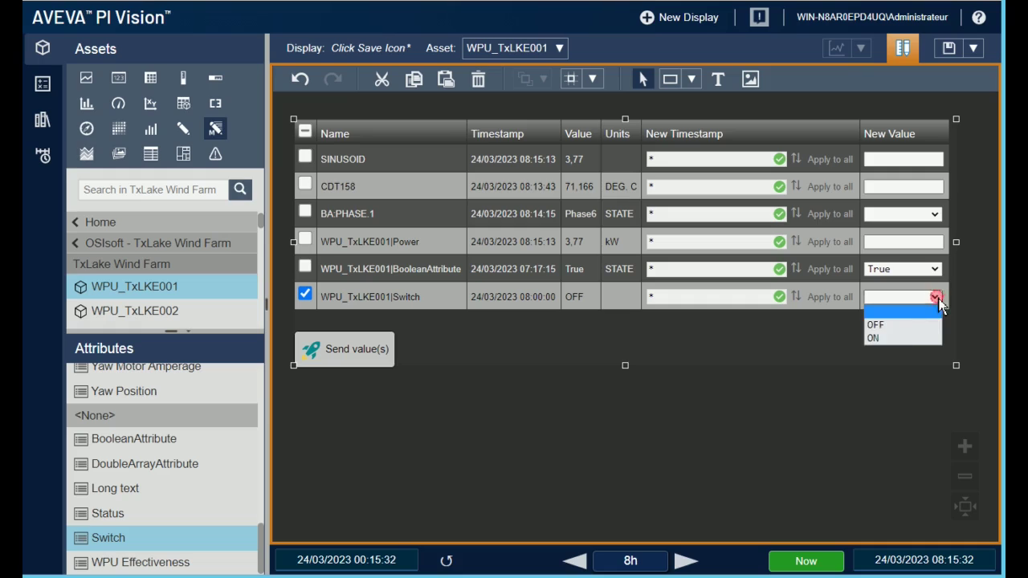
{"action": "left_click", "coordinate": [888, 338]}
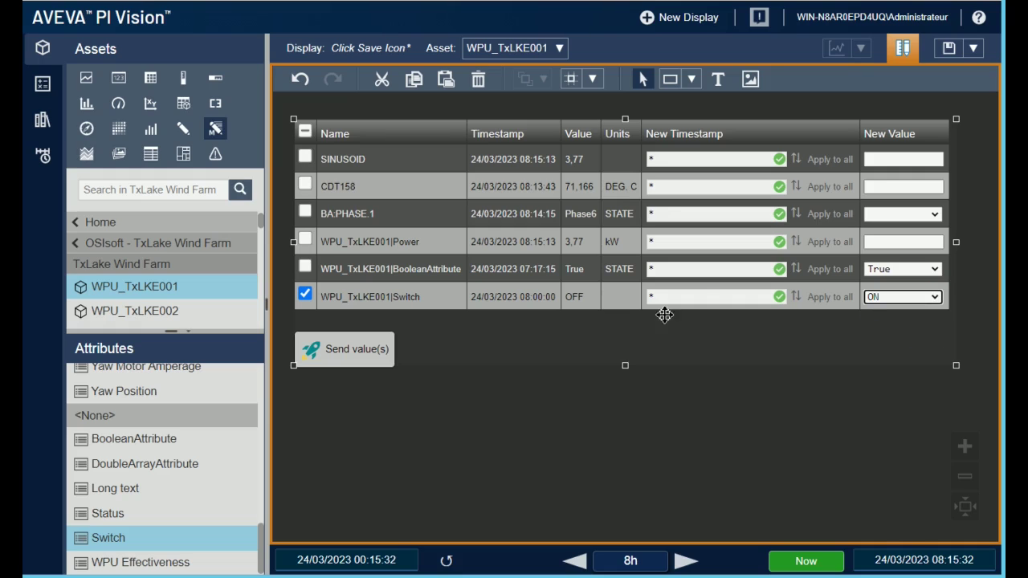
Step: Set BooleanAttribute to False and Power to 125, check both rows, and exit edit mode
{"action": "left_click", "coordinate": [940, 272]}
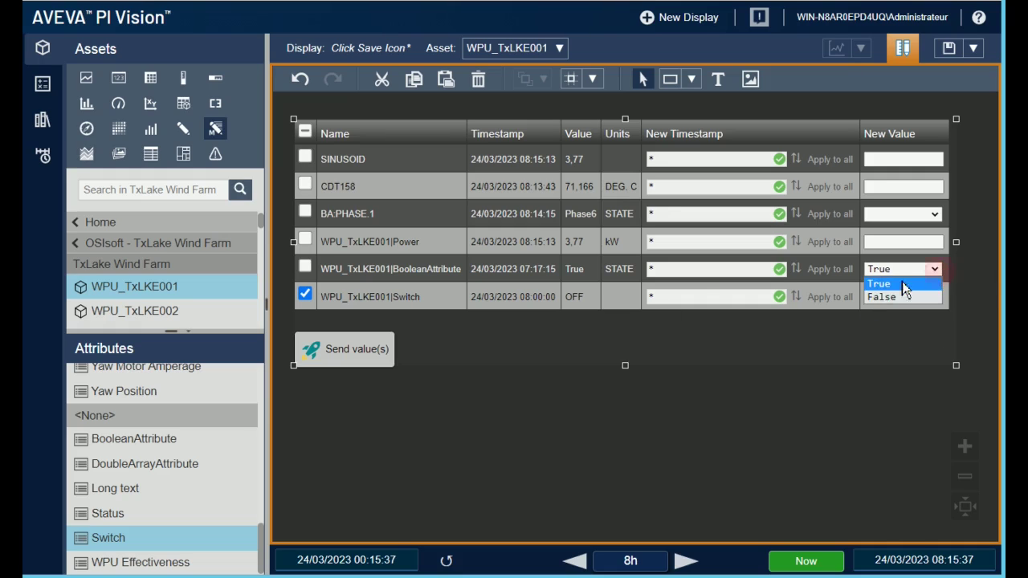
{"action": "left_click", "coordinate": [891, 296]}
{"action": "left_click", "coordinate": [886, 242]}
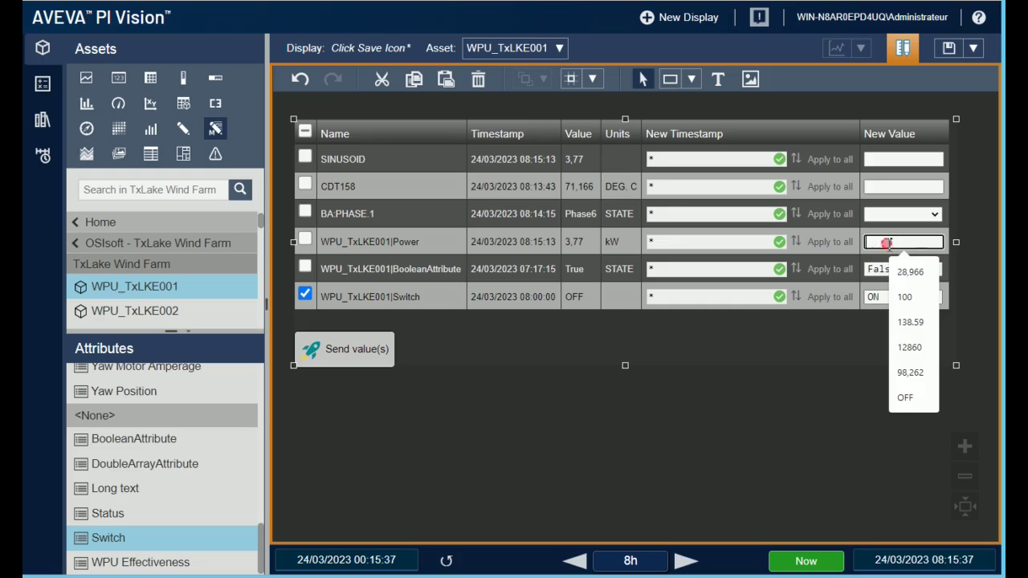
{"action": "type", "text": "125"}
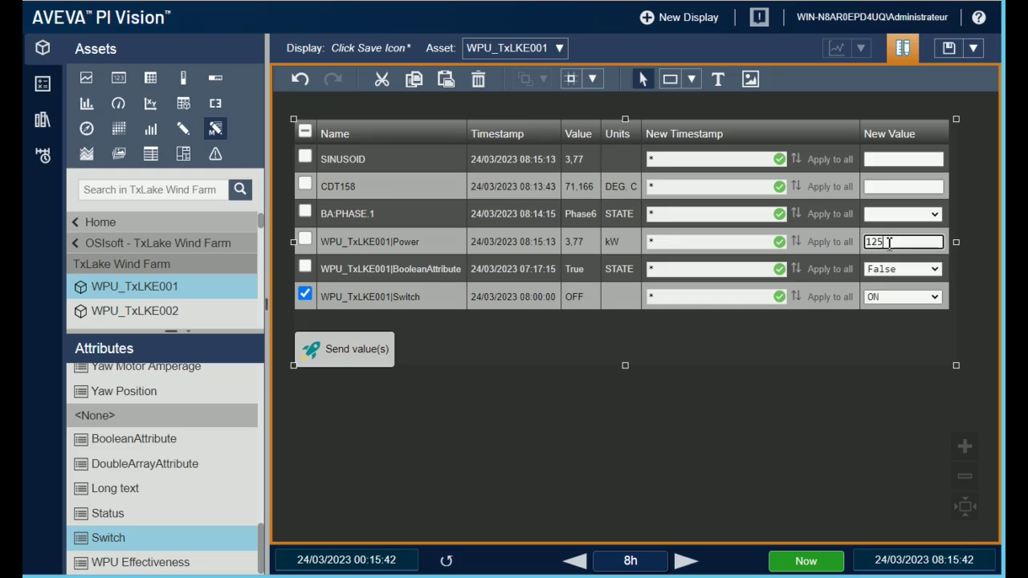
{"action": "left_click", "coordinate": [304, 266]}
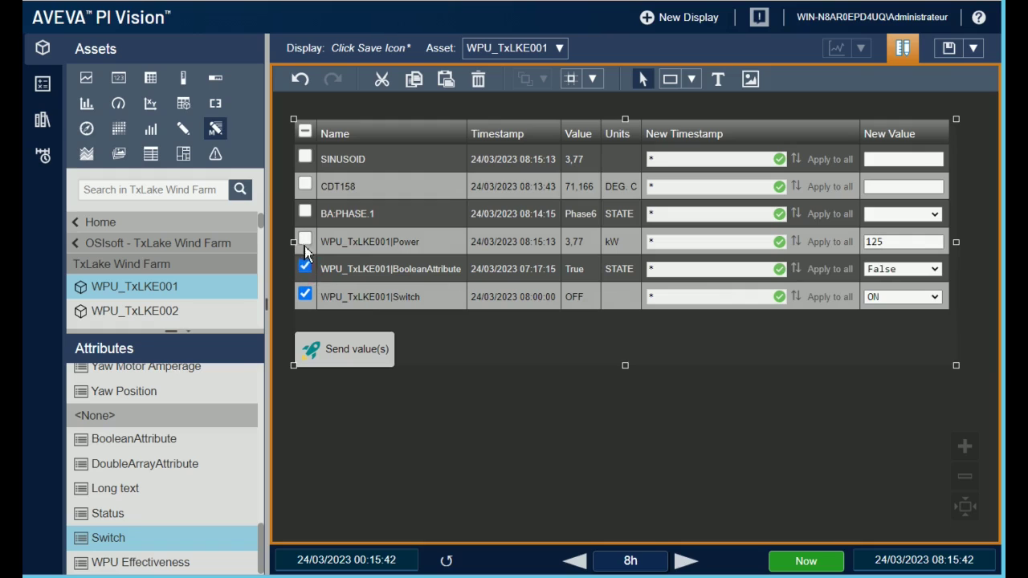
{"action": "left_click", "coordinate": [305, 240]}
{"action": "left_click", "coordinate": [902, 49]}
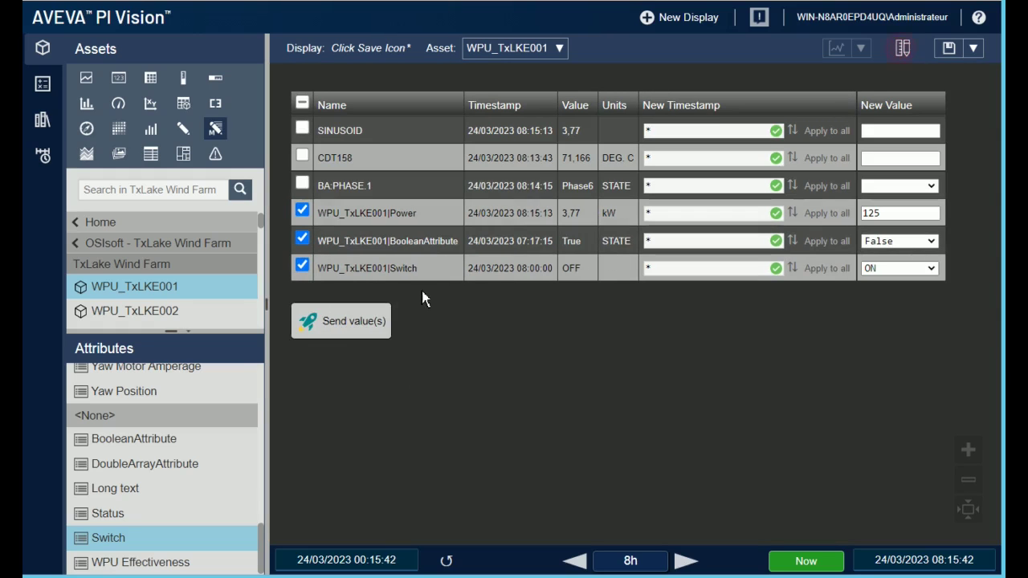
Step: Send the three prepared values, then uncheck the Power and Switch rows
{"action": "left_click", "coordinate": [348, 325]}
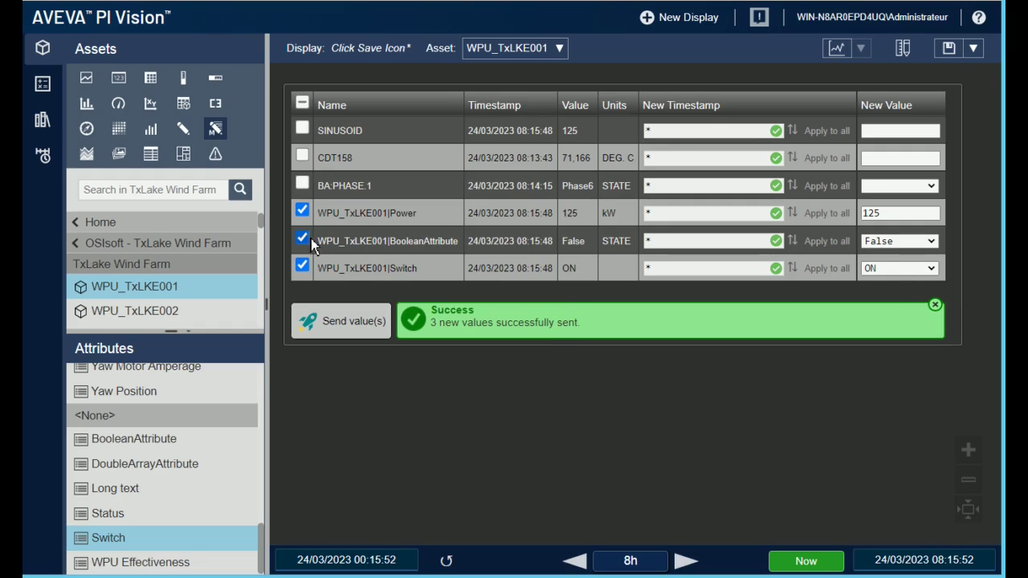
{"action": "left_click", "coordinate": [301, 212]}
{"action": "left_click", "coordinate": [304, 268]}
Step: Send Phase7 to BA:PHASE.1 alone and dismiss the success banner
{"action": "left_click", "coordinate": [303, 184]}
{"action": "left_click", "coordinate": [929, 187]}
{"action": "left_click", "coordinate": [881, 294]}
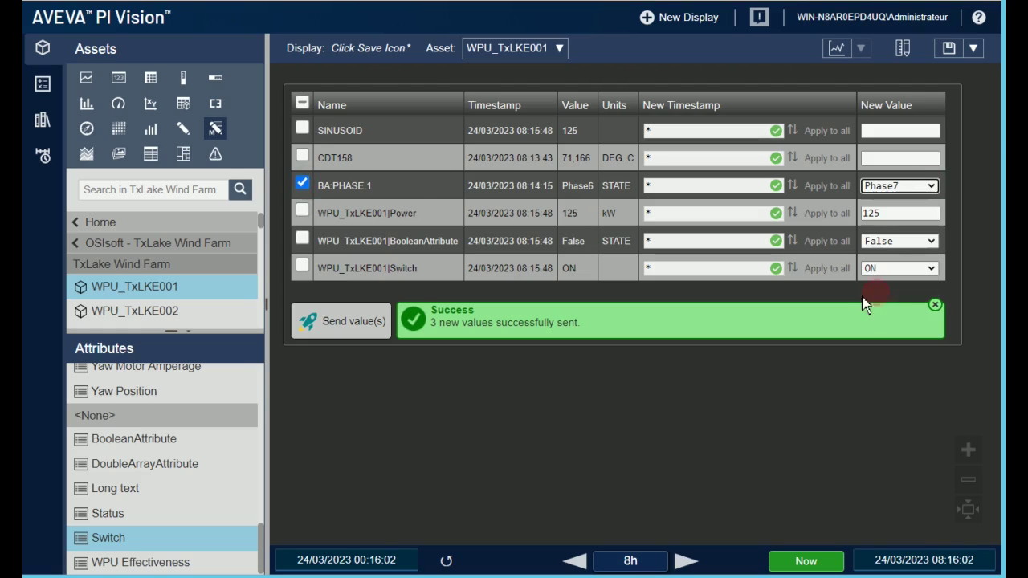
{"action": "left_click", "coordinate": [345, 337]}
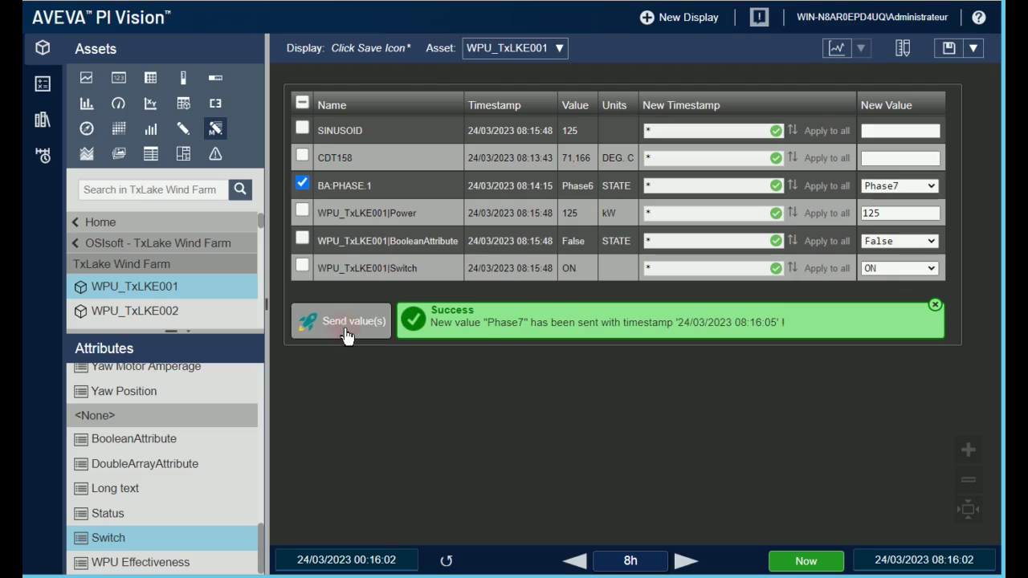
{"action": "left_click", "coordinate": [937, 306]}
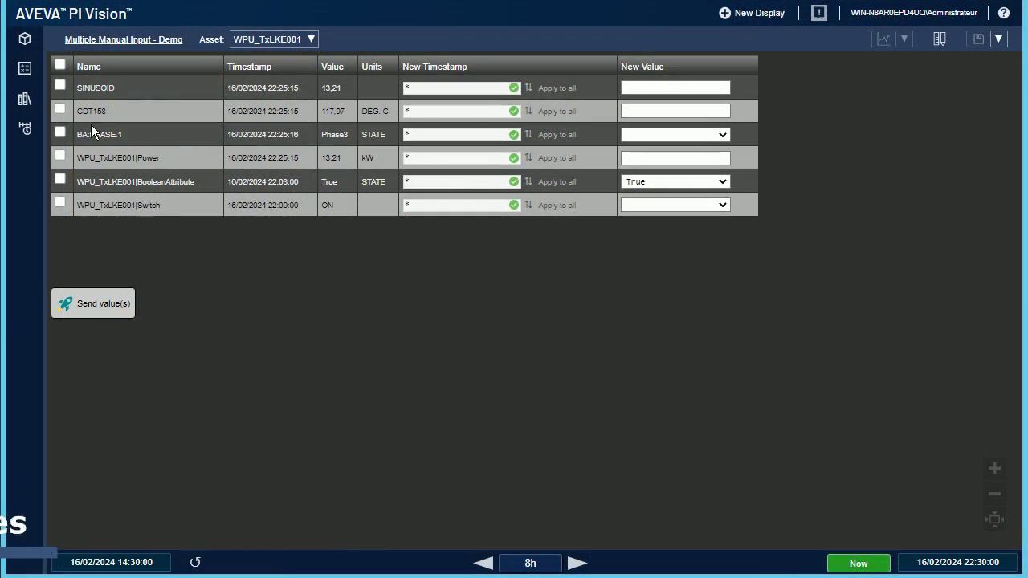
Step: Send 123 to CDT158 and dismiss the success message
{"action": "left_click", "coordinate": [60, 109]}
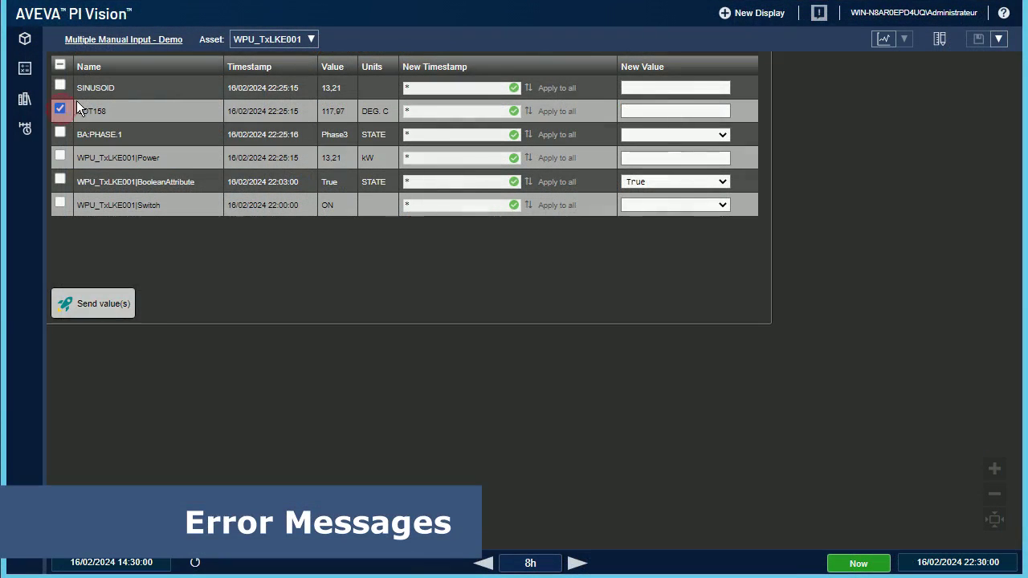
{"action": "left_click", "coordinate": [633, 111]}
{"action": "type", "text": "123"}
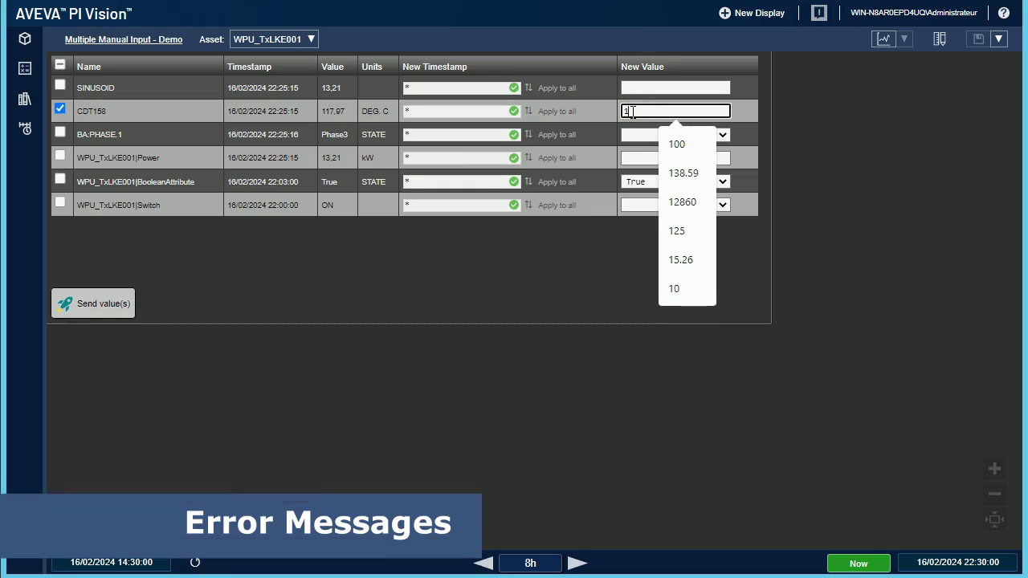
{"action": "left_click", "coordinate": [112, 310]}
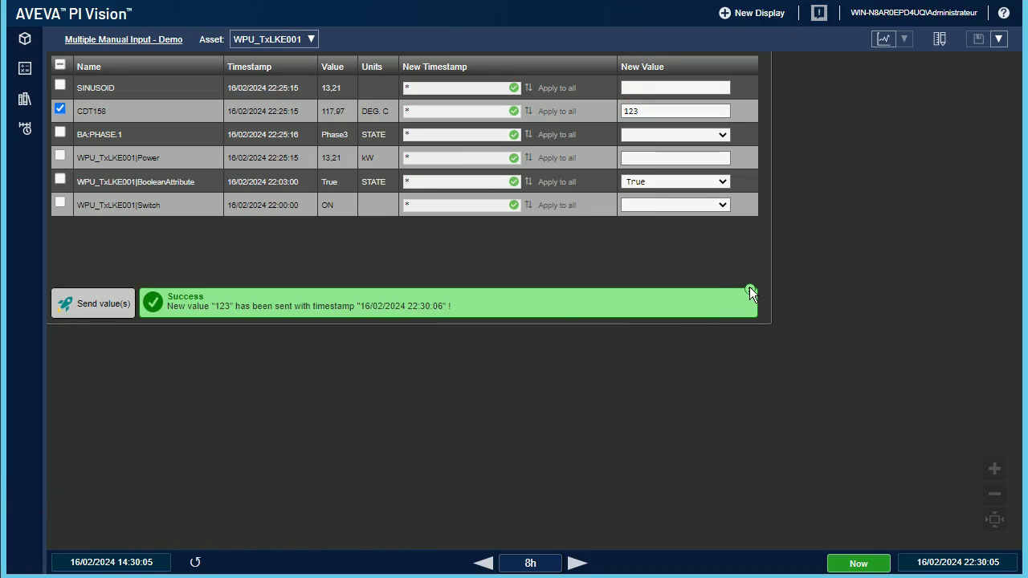
{"action": "left_click", "coordinate": [750, 289]}
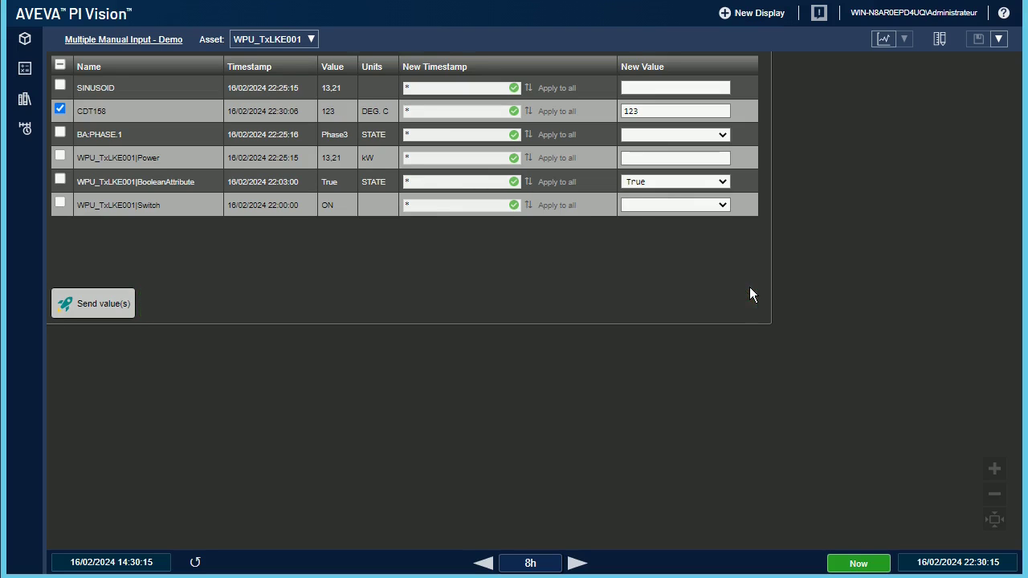
Step: Send invalid text 'fgsdfgqsdfqsdgqdfg' to CDT158, then dismiss the error and clear the Bad Request marker
{"action": "double_click", "coordinate": [661, 111]}
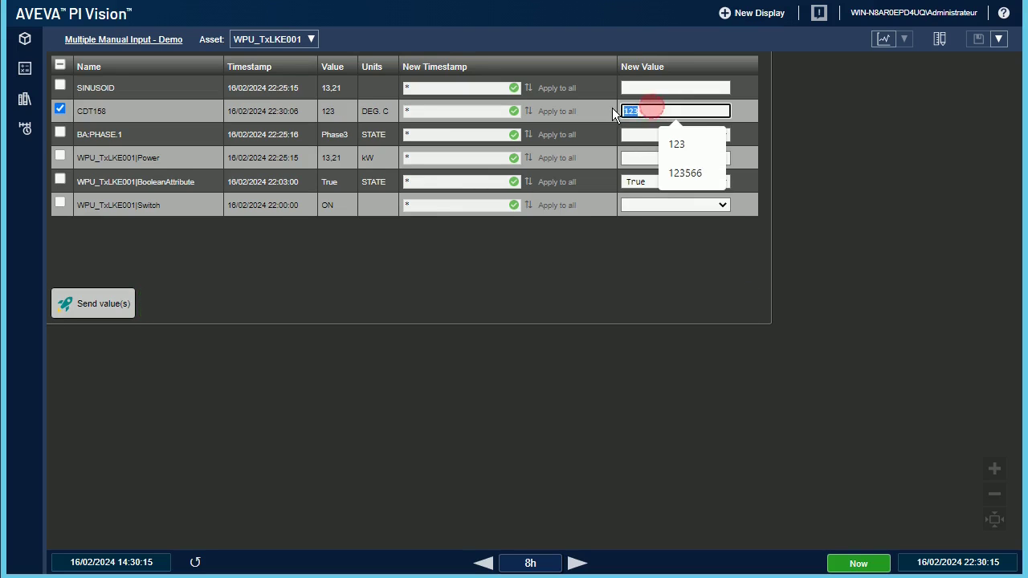
{"action": "type", "text": "fgsdfgqsdfqsdgqdfg"}
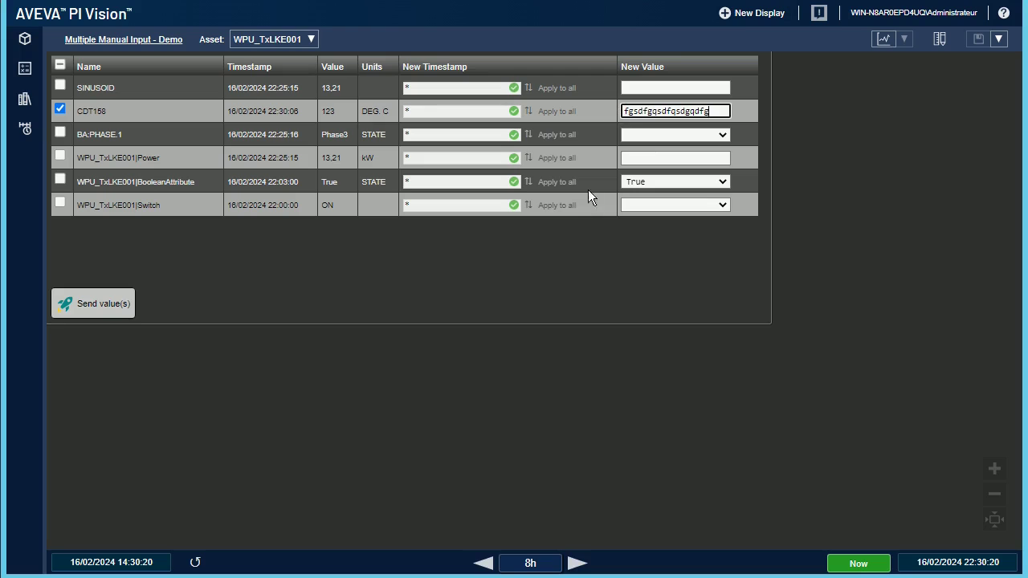
{"action": "left_click", "coordinate": [102, 302]}
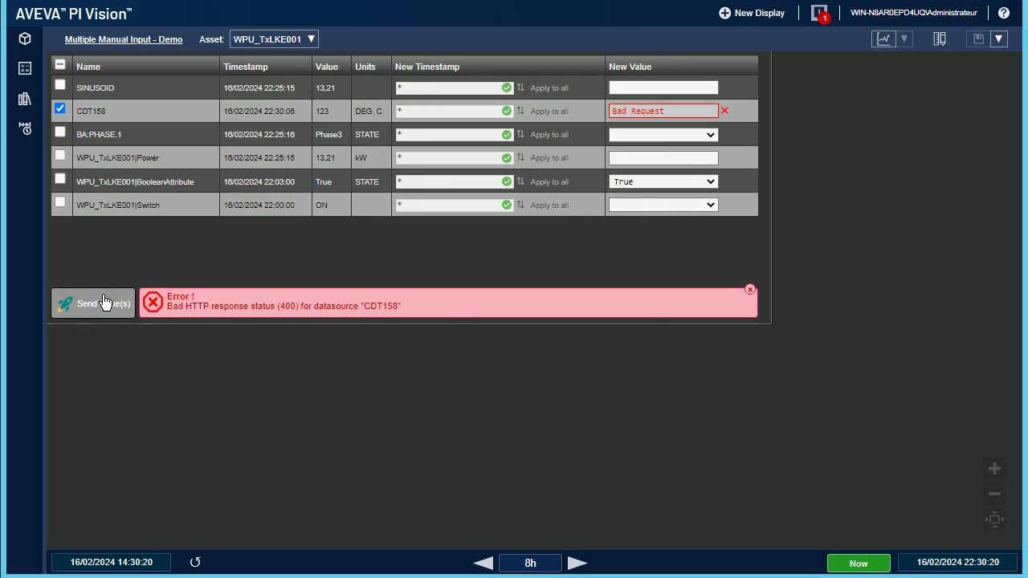
{"action": "left_click", "coordinate": [751, 290]}
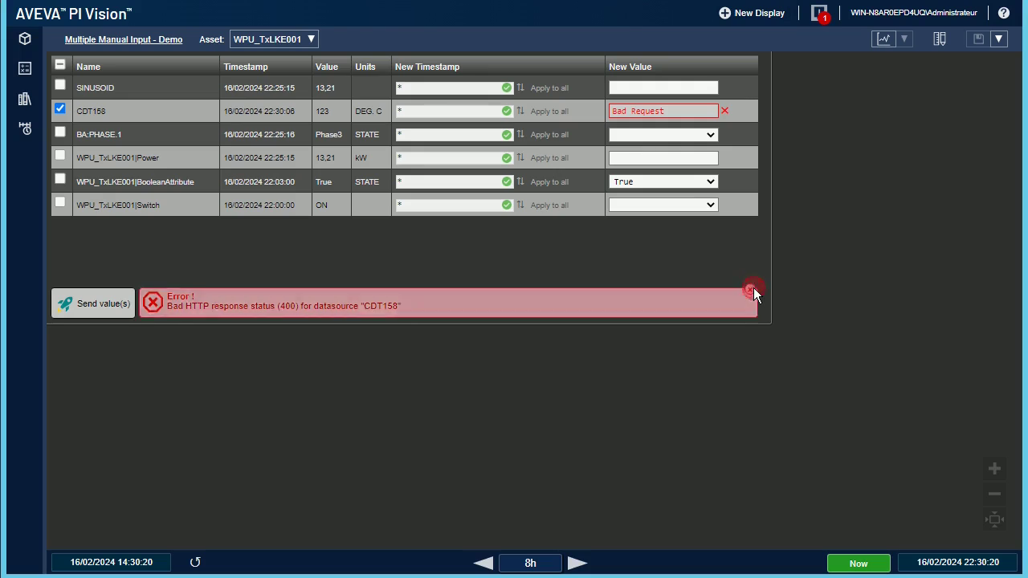
{"action": "left_click", "coordinate": [726, 114]}
Step: Review the error in the logged messages, clear them all, and close the list
{"action": "left_click", "coordinate": [819, 13]}
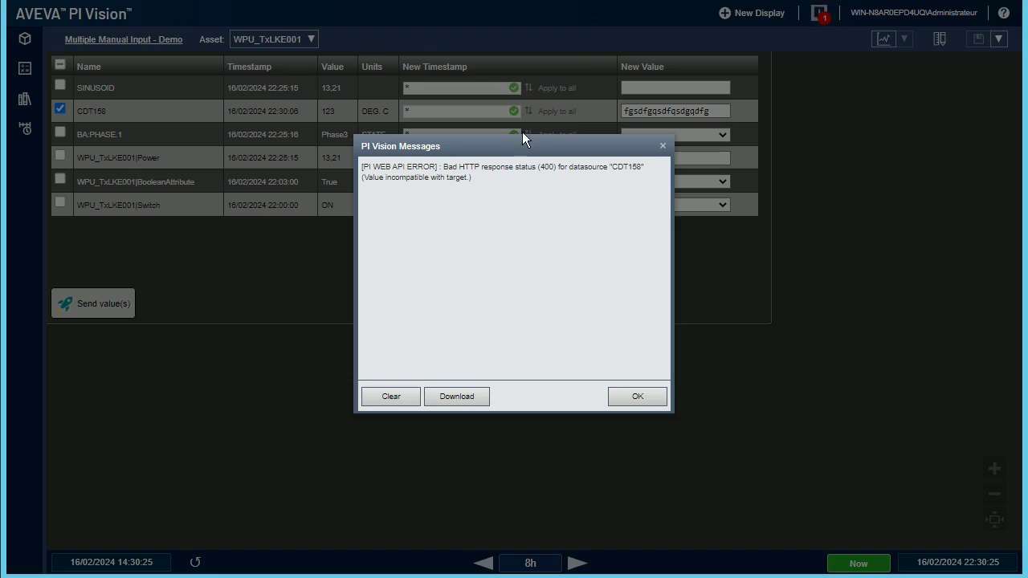
{"action": "left_click_drag", "start_coordinate": [361, 177], "coordinate": [470, 182]}
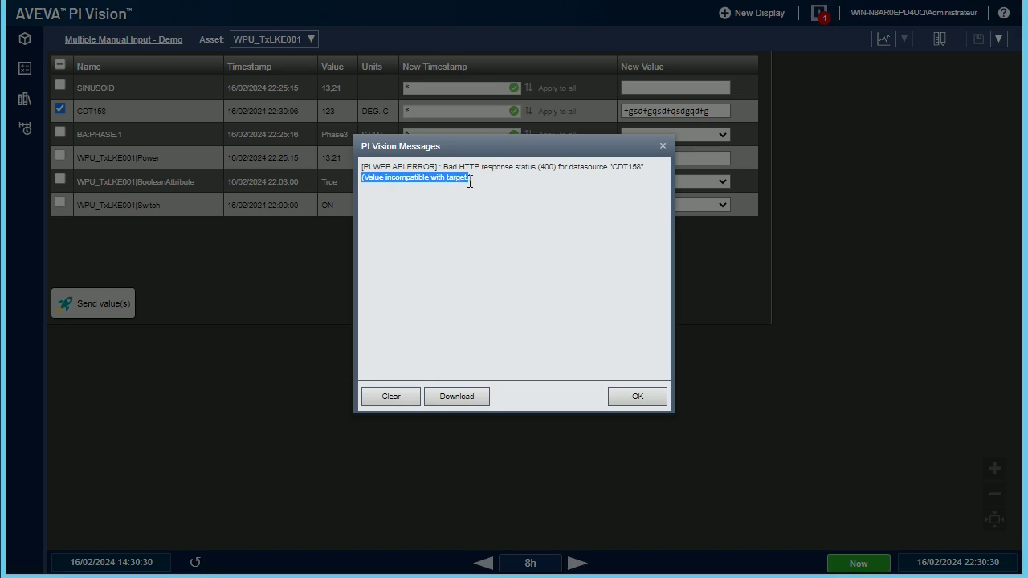
{"action": "left_click", "coordinate": [414, 398]}
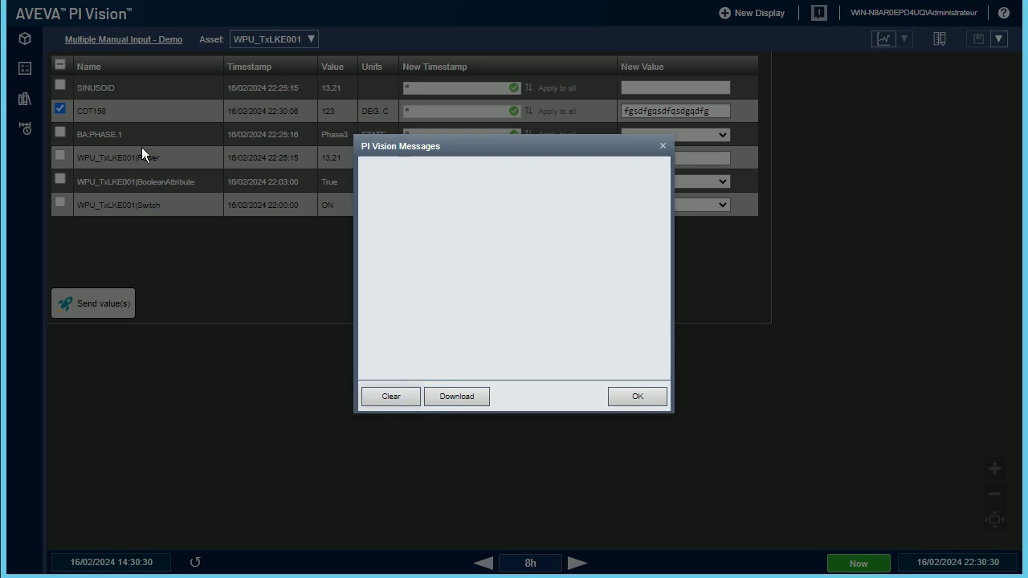
{"action": "left_click", "coordinate": [655, 397]}
Step: Uncheck CDT158, add an Attribute_PIPoint_Byte row, and send it the value 10
{"action": "left_click", "coordinate": [61, 109]}
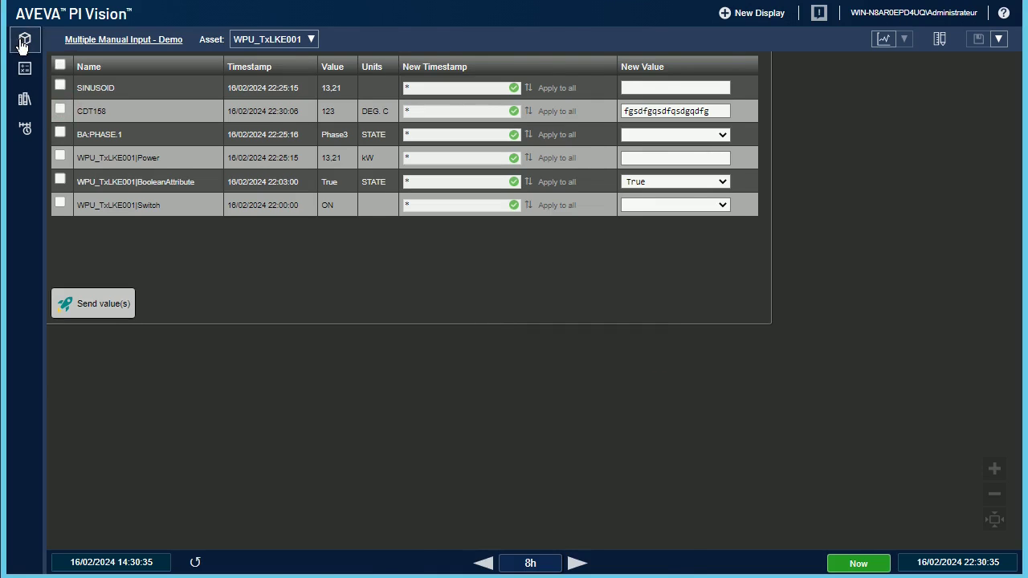
{"action": "left_click", "coordinate": [24, 40]}
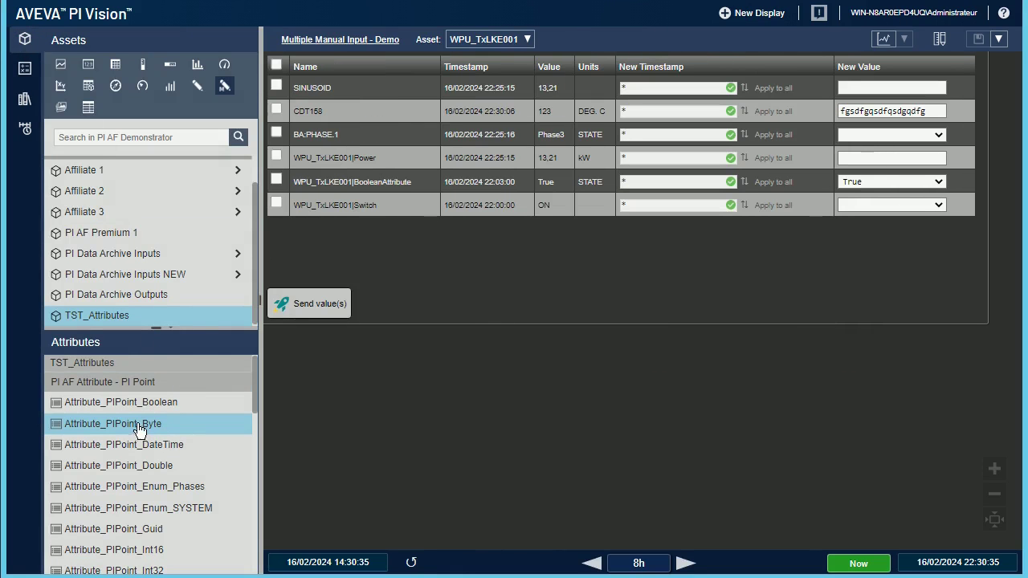
{"action": "mouse_move", "coordinate": [135, 424]}
{"action": "left_mouse_down"}
{"action": "mouse_move", "coordinate": [397, 309]}
{"action": "mouse_move", "coordinate": [335, 248]}
{"action": "left_mouse_up"}
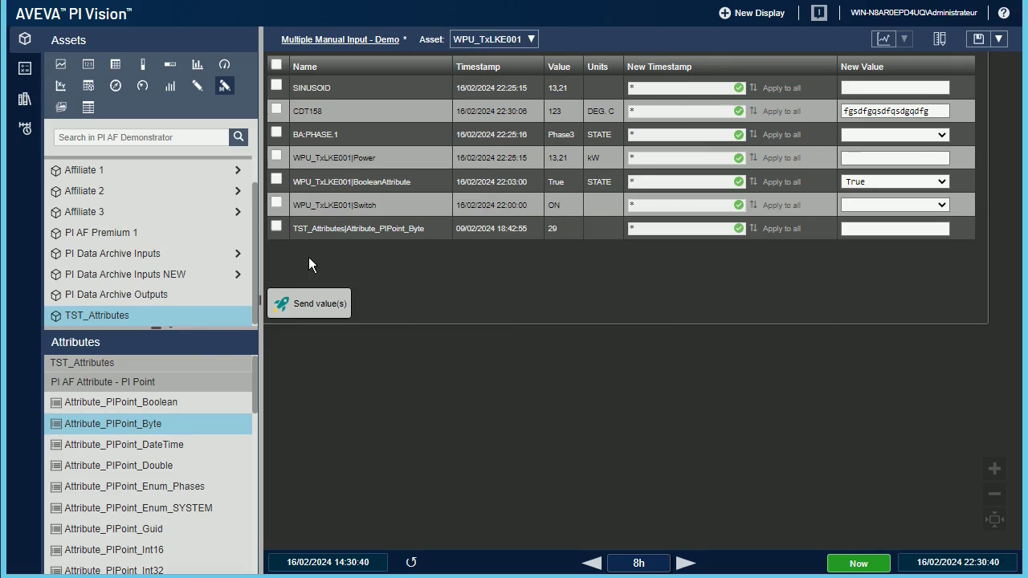
{"action": "left_click", "coordinate": [276, 227]}
{"action": "left_click", "coordinate": [850, 229]}
{"action": "type", "text": "1"}
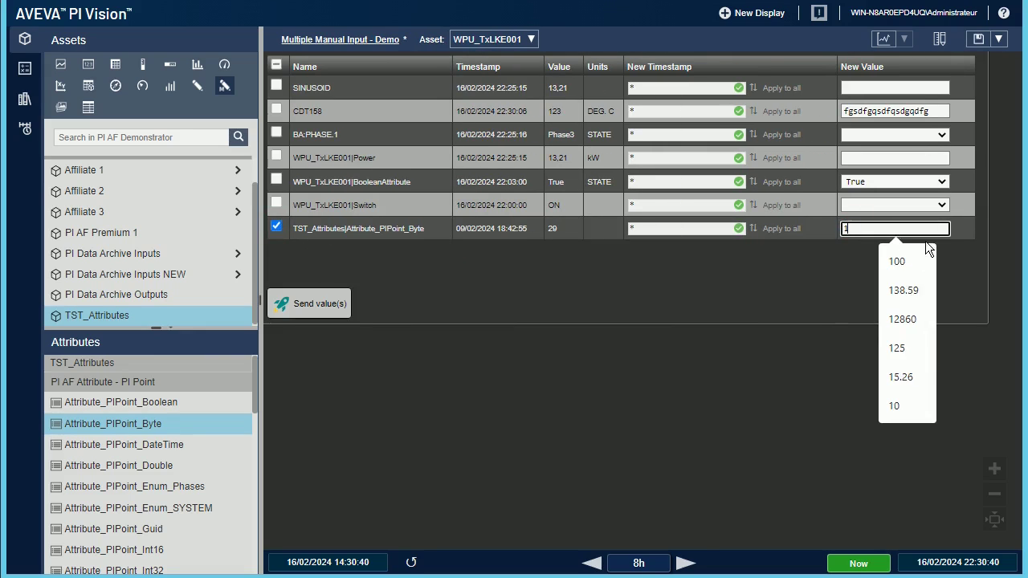
{"action": "type", "text": "0"}
{"action": "left_click", "coordinate": [321, 304]}
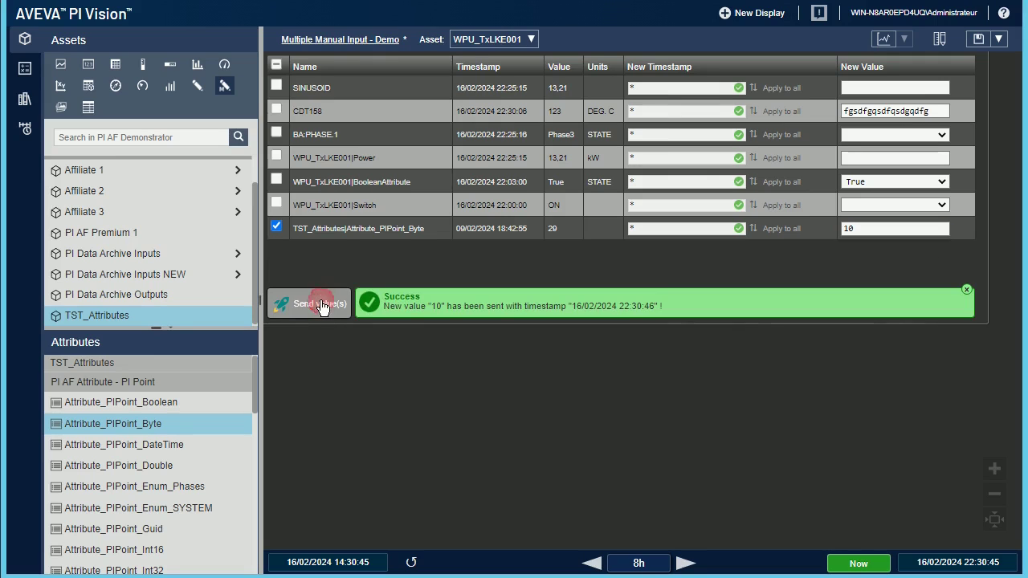
{"action": "left_click", "coordinate": [932, 229]}
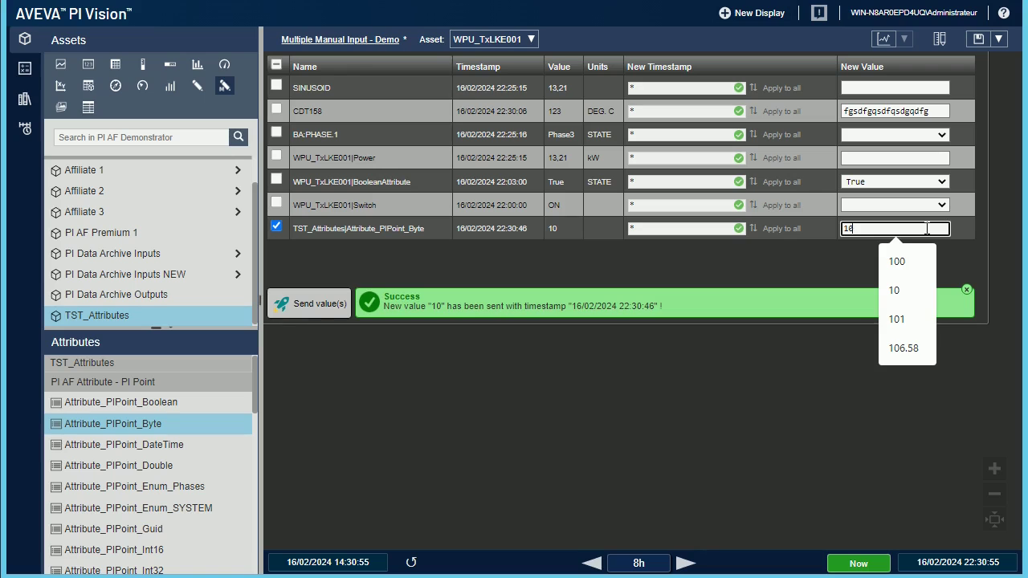
{"action": "type", "text": "45752752752727272752"}
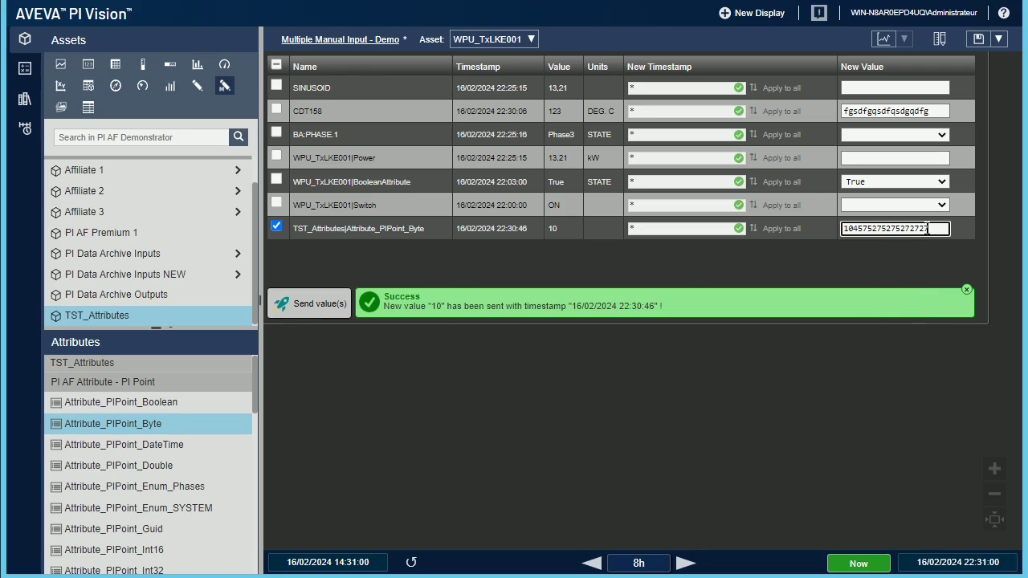
{"action": "left_click", "coordinate": [314, 304]}
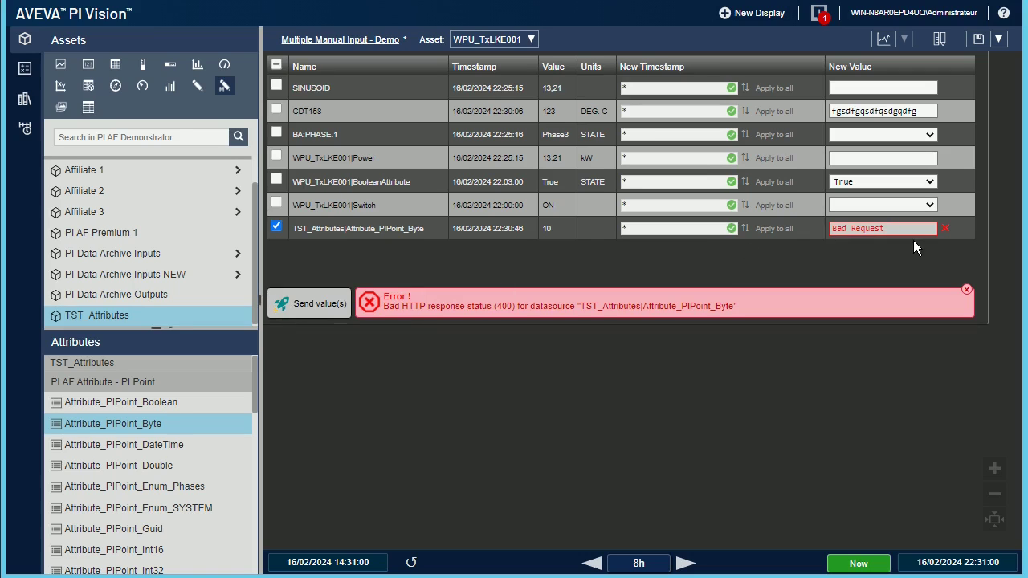
{"action": "left_click", "coordinate": [946, 229]}
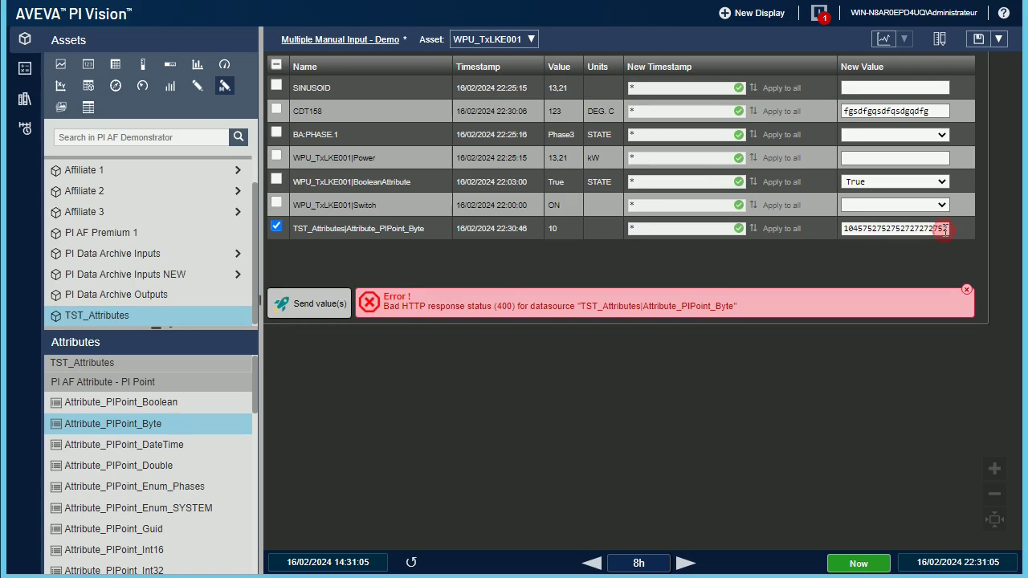
Step: Clear the logged error messages and uncheck the Byte row
{"action": "left_click", "coordinate": [820, 13]}
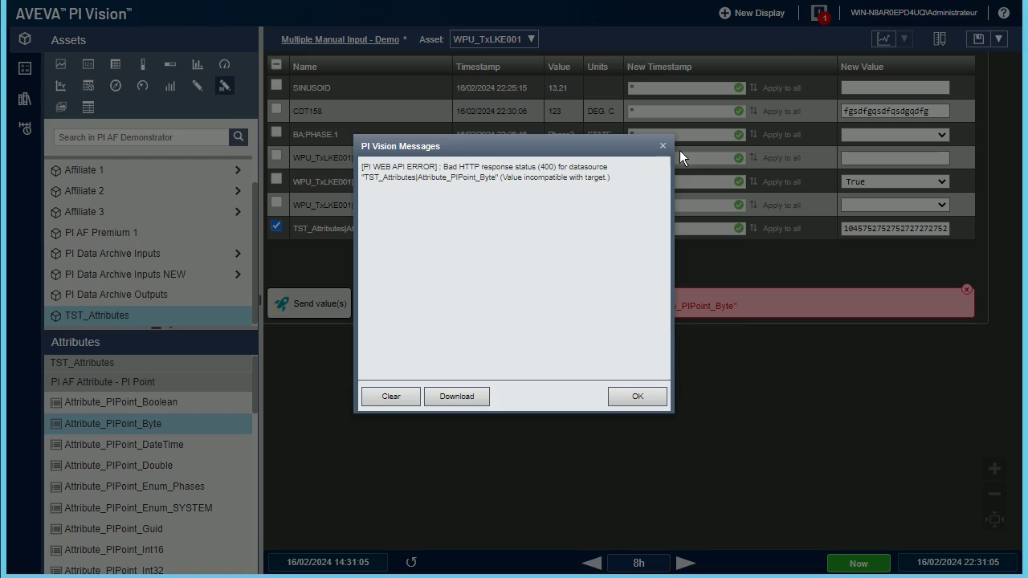
{"action": "left_click", "coordinate": [395, 395]}
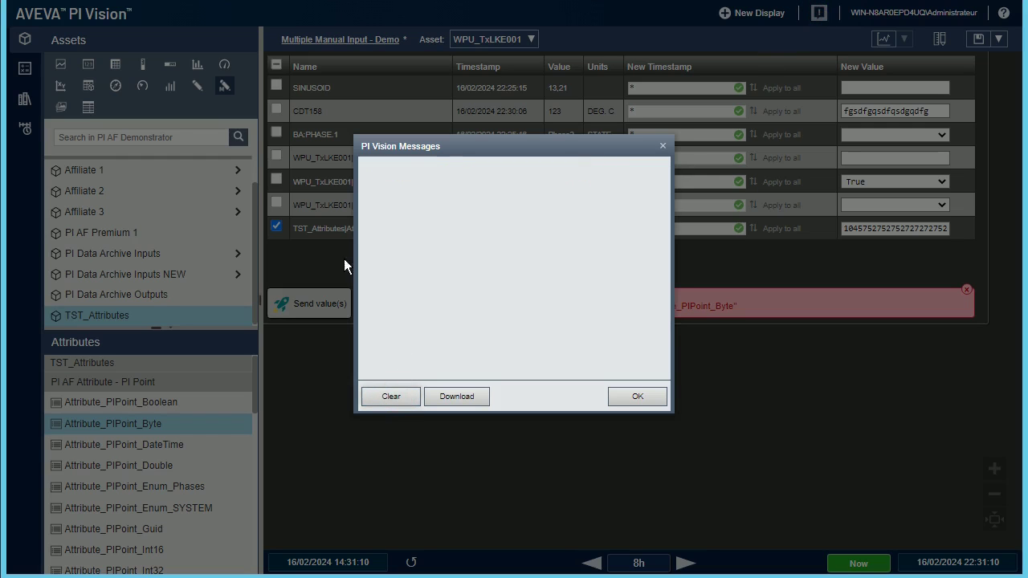
{"action": "left_click", "coordinate": [653, 396]}
{"action": "left_click", "coordinate": [276, 229]}
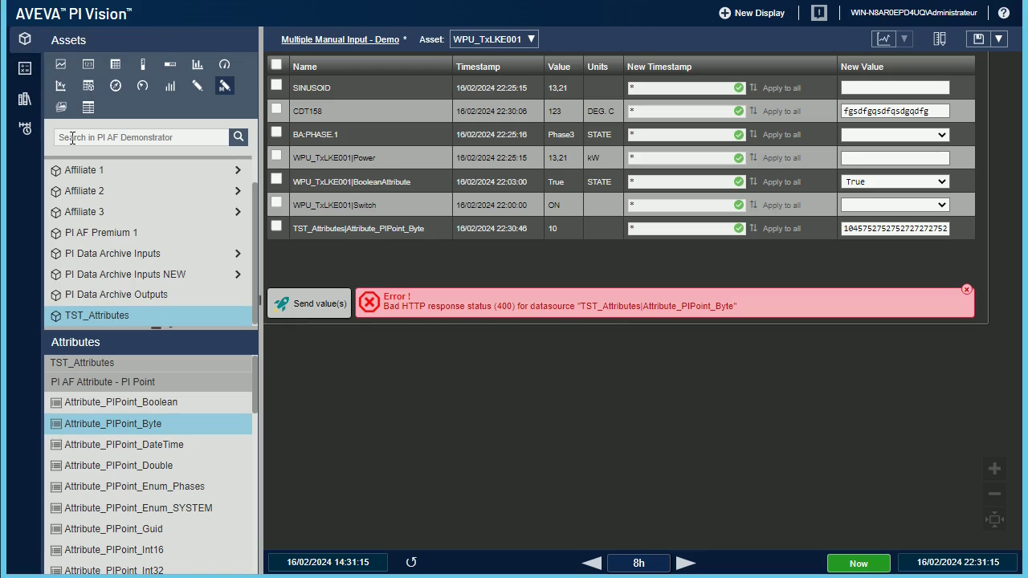
Step: Search for 'Mainten' and add WPU_TxLKE001's Maintenance Scheduled attribute as a table row
{"action": "left_click", "coordinate": [105, 136]}
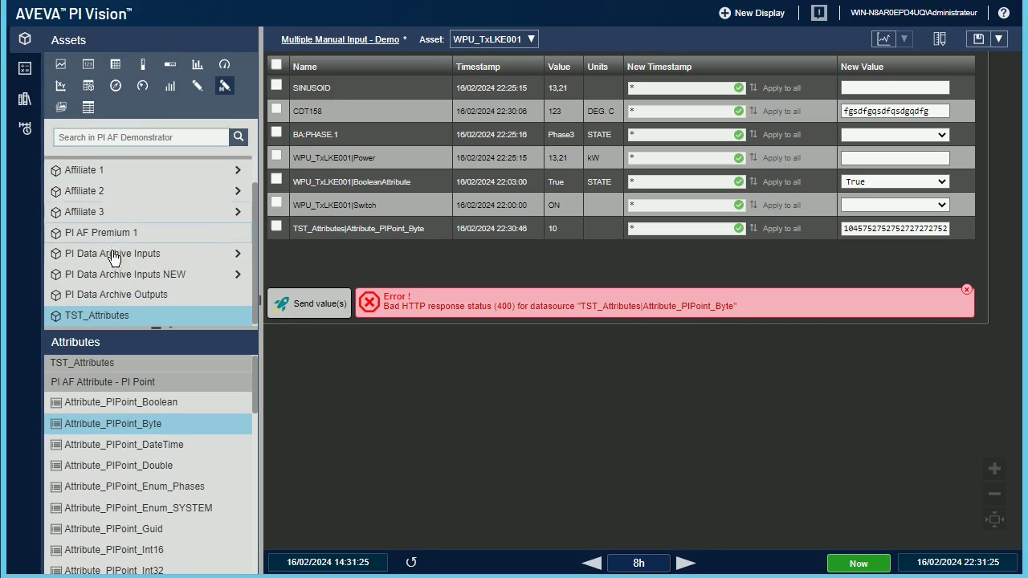
{"action": "scroll", "coordinate": [181, 190], "scroll_direction": "up", "scroll_amount": 2}
{"action": "left_click", "coordinate": [55, 161]}
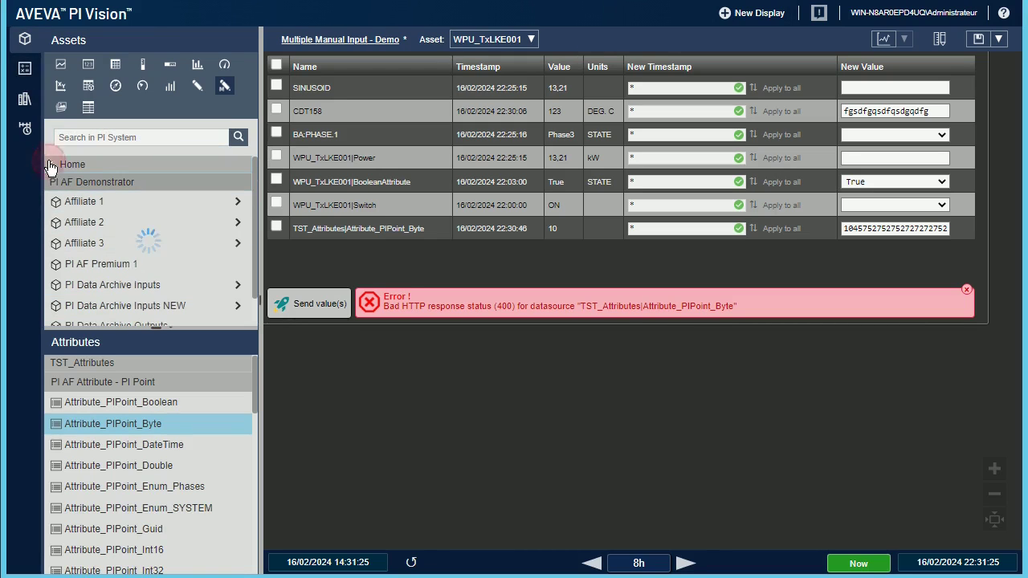
{"action": "left_click", "coordinate": [126, 134]}
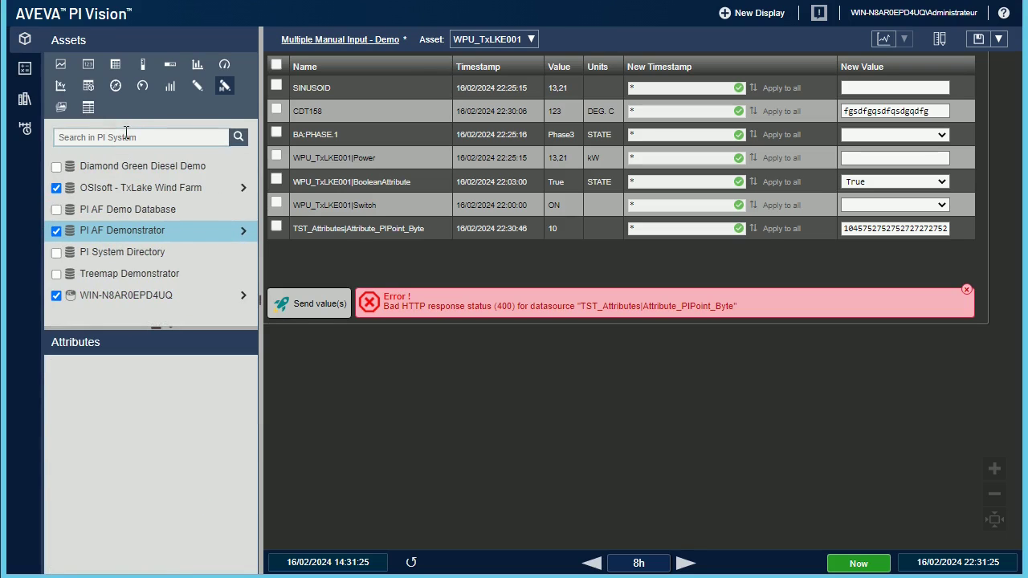
{"action": "type", "text": "Mainten"}
{"action": "key", "text": "Return"}
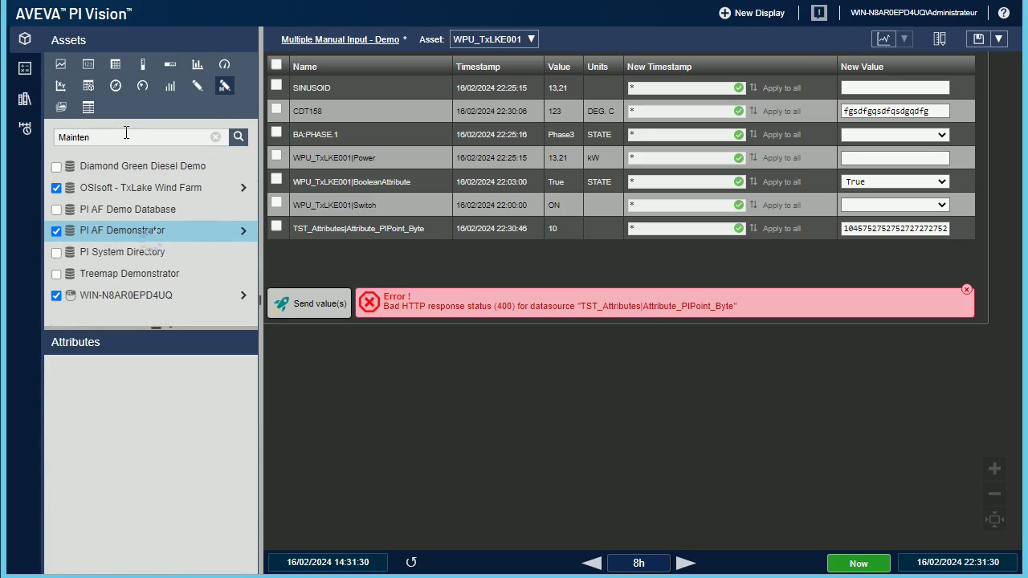
{"action": "left_click", "coordinate": [127, 223]}
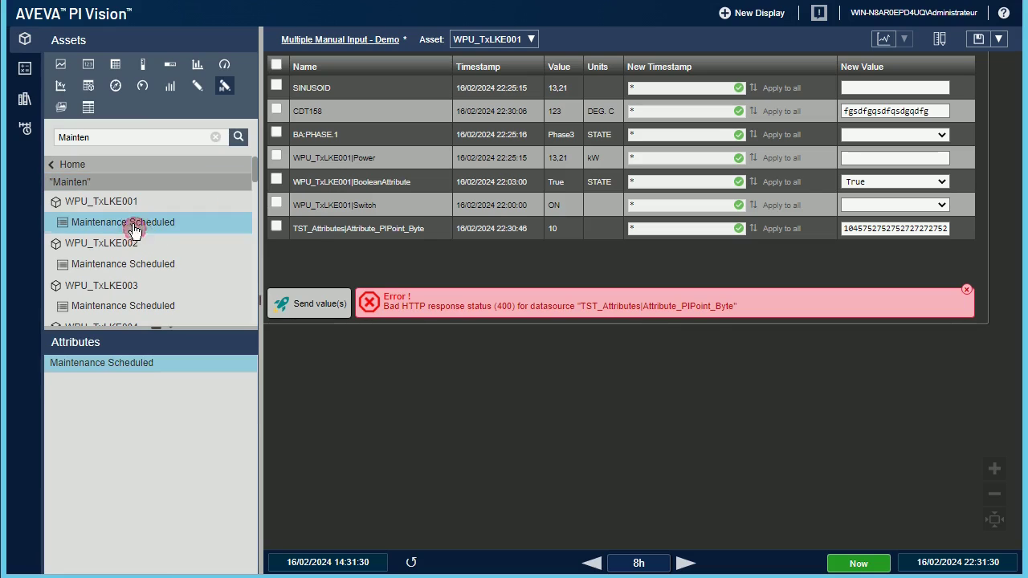
{"action": "left_click_drag", "start_coordinate": [116, 219], "coordinate": [309, 250]}
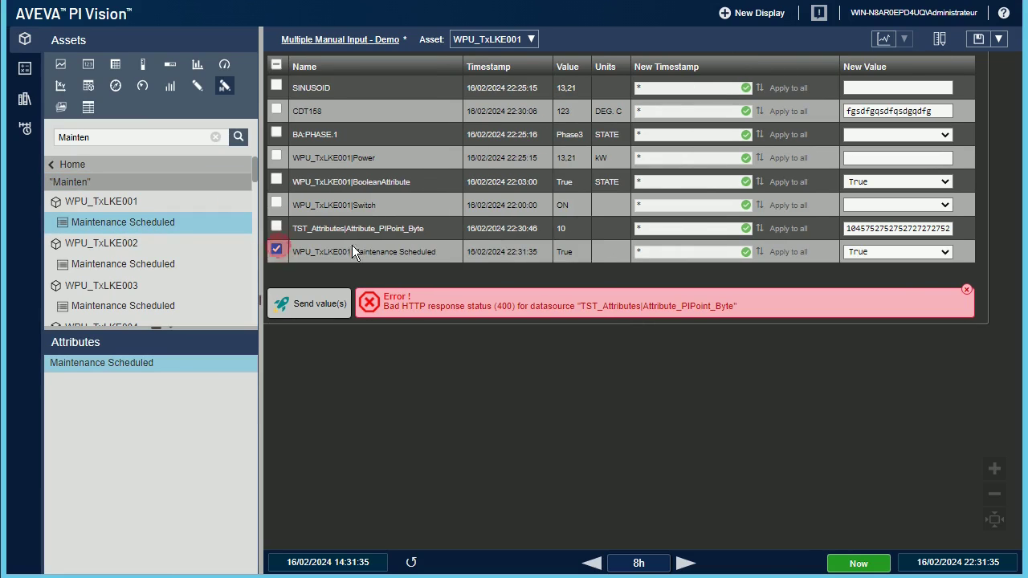
Step: Send False to Maintenance Scheduled, then dismiss the 405 Method Not Allowed error and marker
{"action": "left_click", "coordinate": [944, 252]}
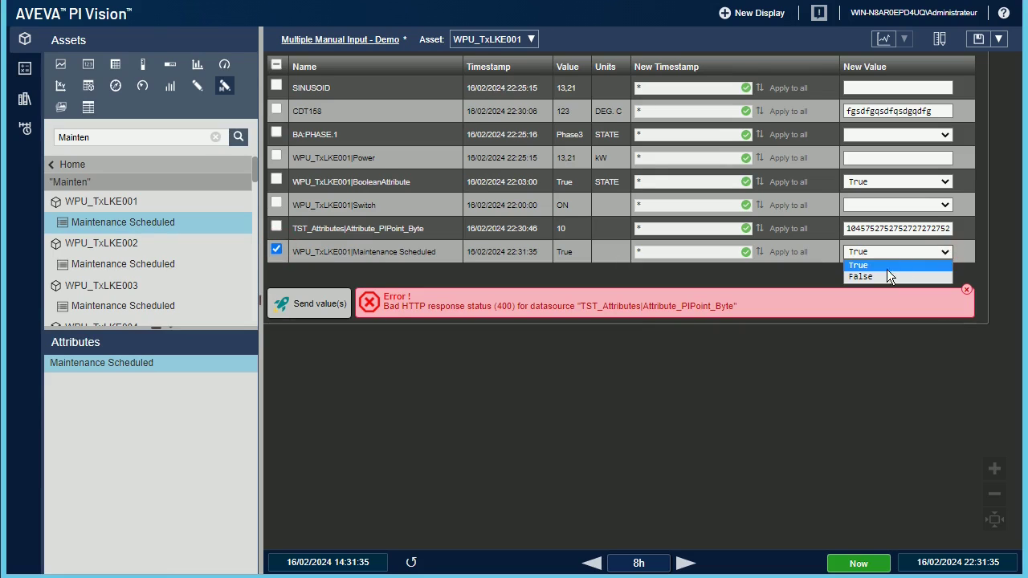
{"action": "left_click", "coordinate": [884, 273]}
{"action": "left_click", "coordinate": [967, 292]}
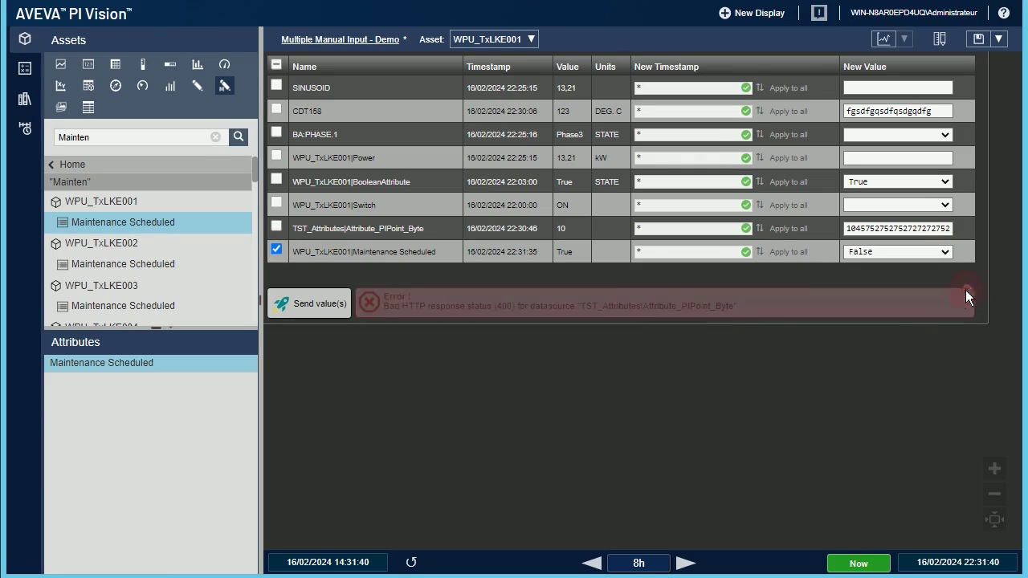
{"action": "left_click", "coordinate": [321, 304]}
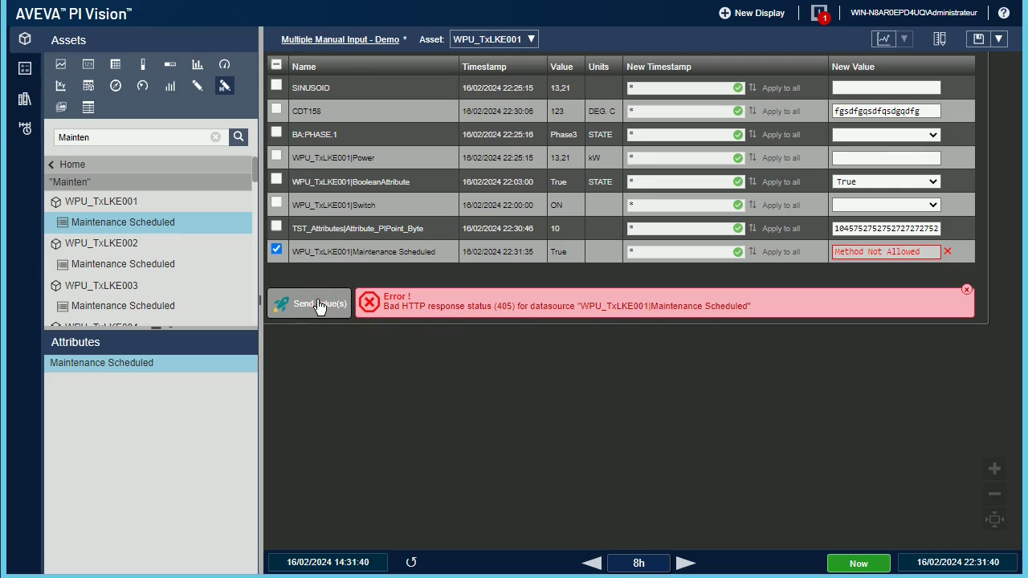
{"action": "left_click", "coordinate": [966, 292]}
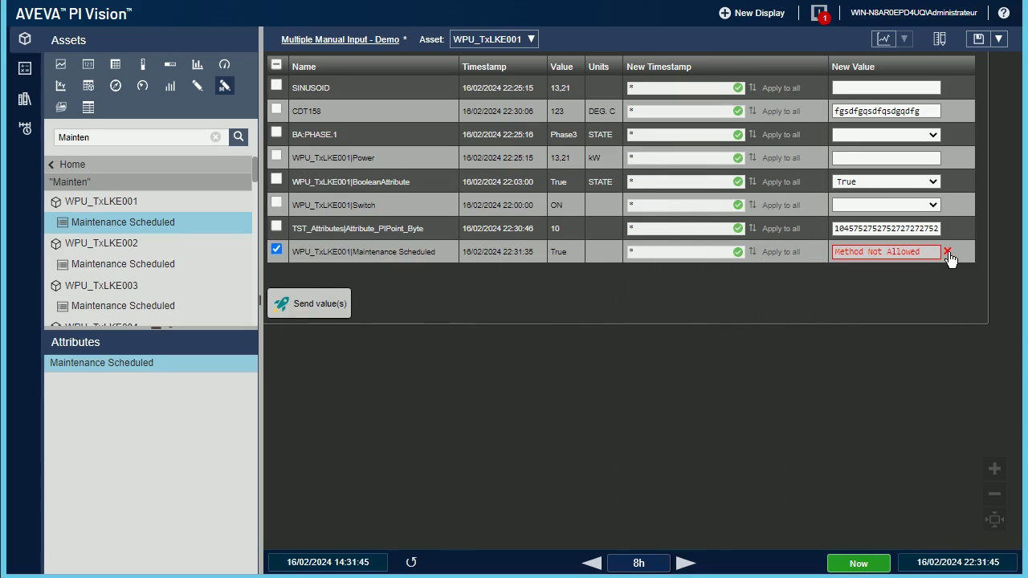
{"action": "left_click", "coordinate": [948, 252]}
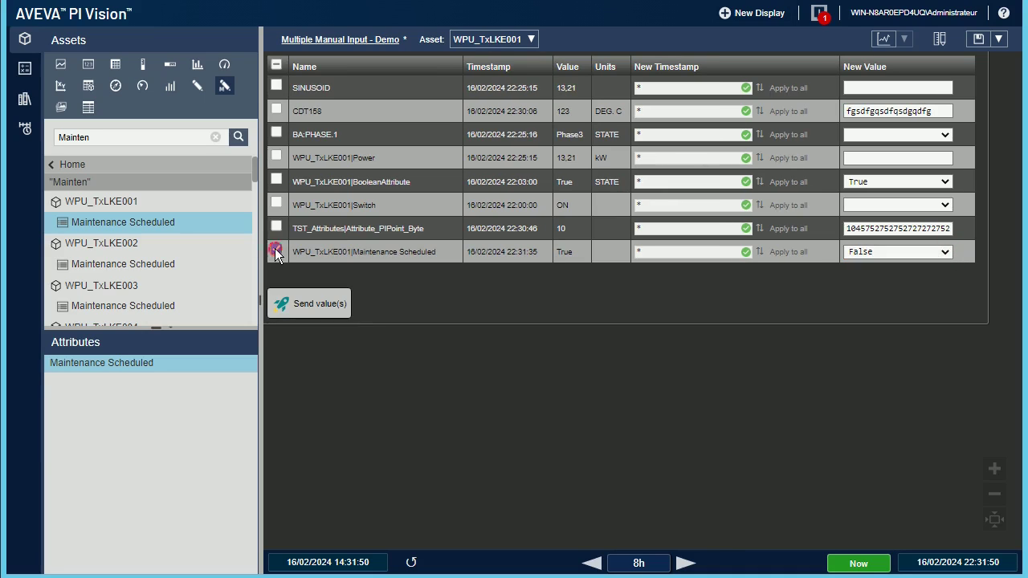
Step: Check the SINUSOID row, enter 145 as its new value, and send it
{"action": "left_click", "coordinate": [277, 85]}
{"action": "left_click", "coordinate": [863, 88]}
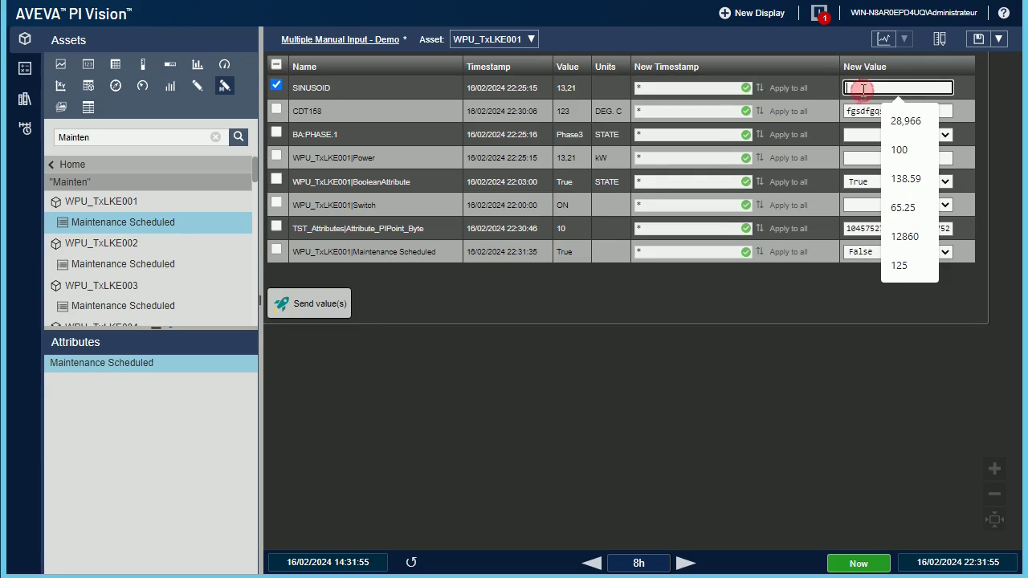
{"action": "type", "text": "145"}
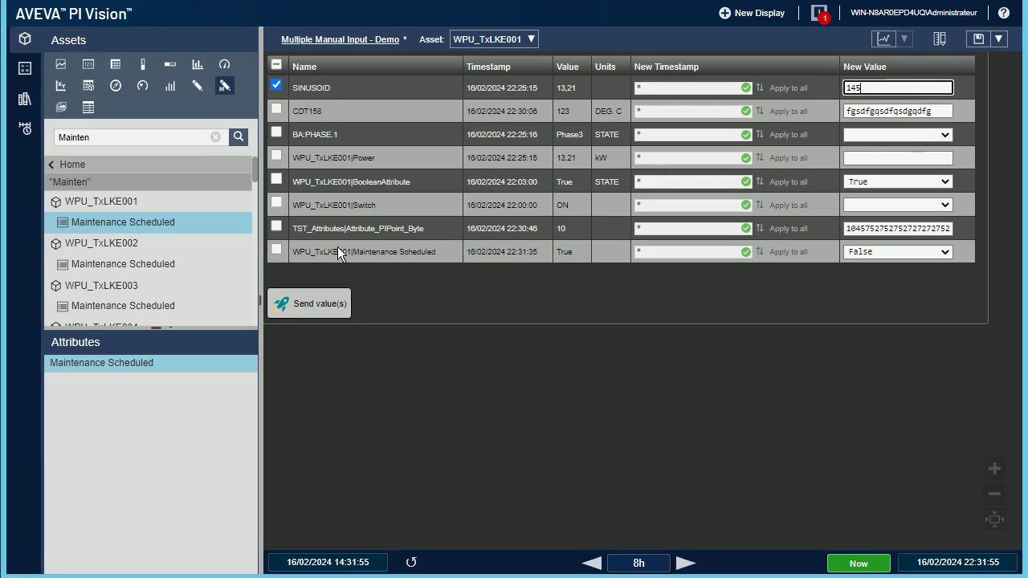
{"action": "left_click", "coordinate": [320, 306]}
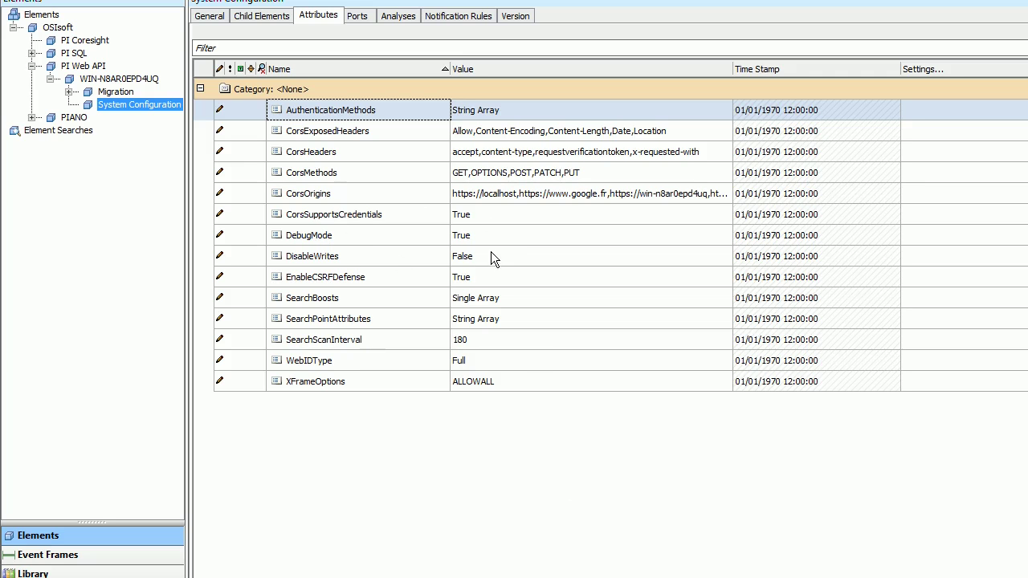
Step: Change PI Web API's DisableWrites value to True in the System Configuration attributes
{"action": "left_click", "coordinate": [491, 255]}
{"action": "left_click", "coordinate": [473, 279]}
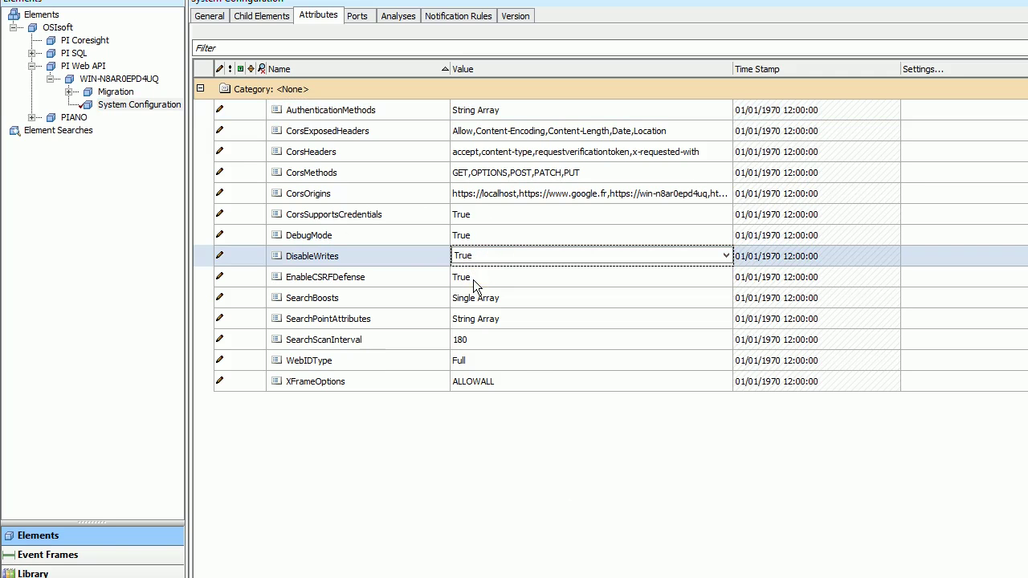
{"action": "left_click", "coordinate": [482, 275]}
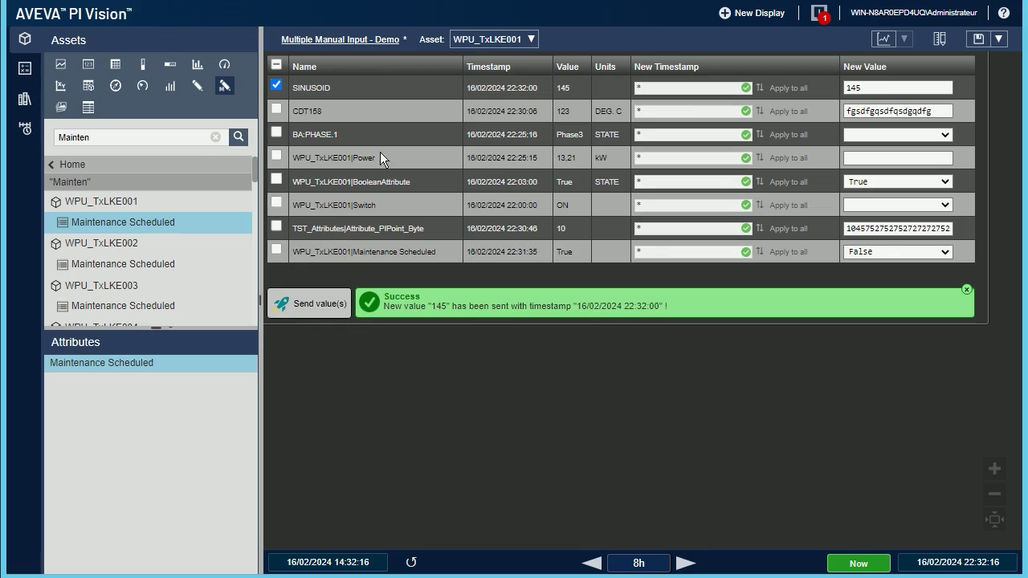
Step: Replace SINUSOID's new value 145 with 23 and send it, which is refused as Forbidden
{"action": "left_click", "coordinate": [887, 88]}
{"action": "key", "text": "BackSpace"}
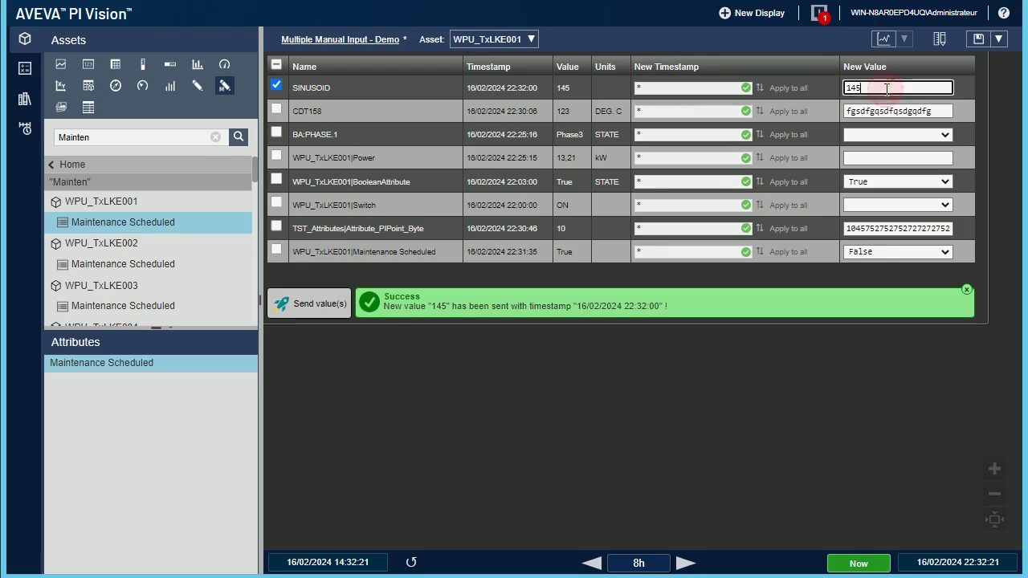
{"action": "key", "text": "BackSpace"}
{"action": "key", "text": "BackSpace"}
{"action": "type", "text": "23"}
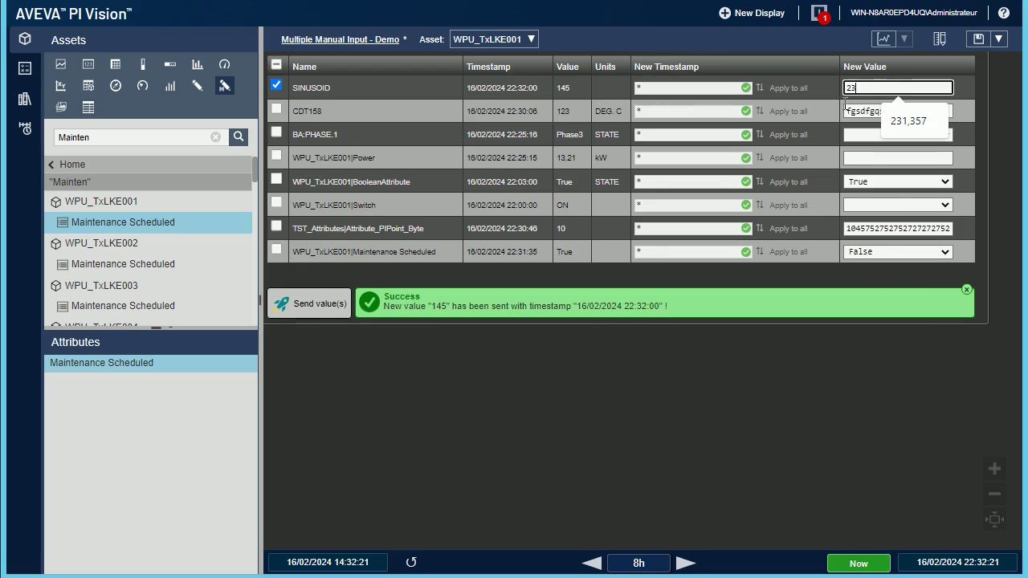
{"action": "left_click", "coordinate": [319, 305]}
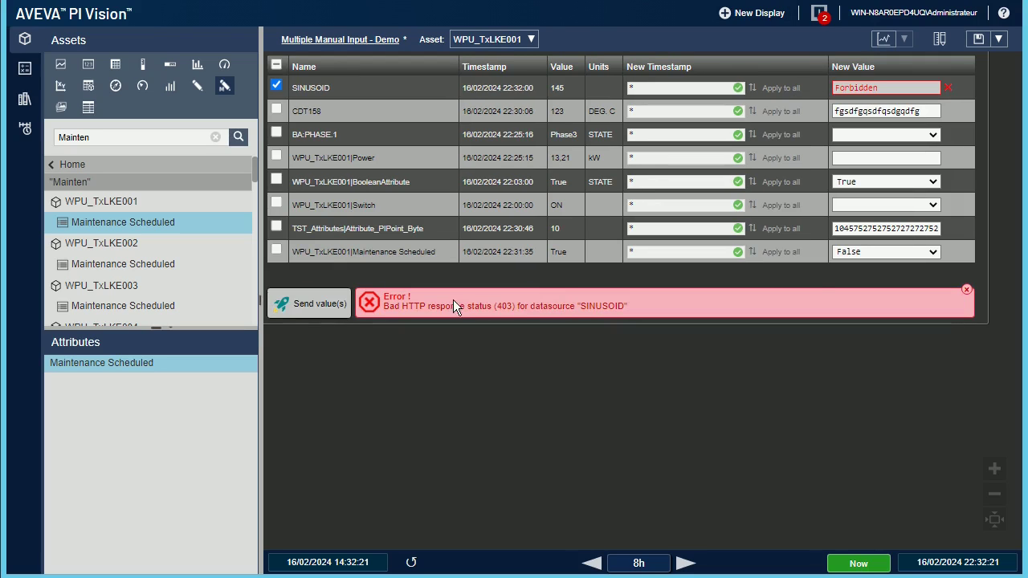
Step: Dismiss the 403 banner and SINUSOID's Forbidden error, then collapse the Assets pane
{"action": "left_click", "coordinate": [966, 289]}
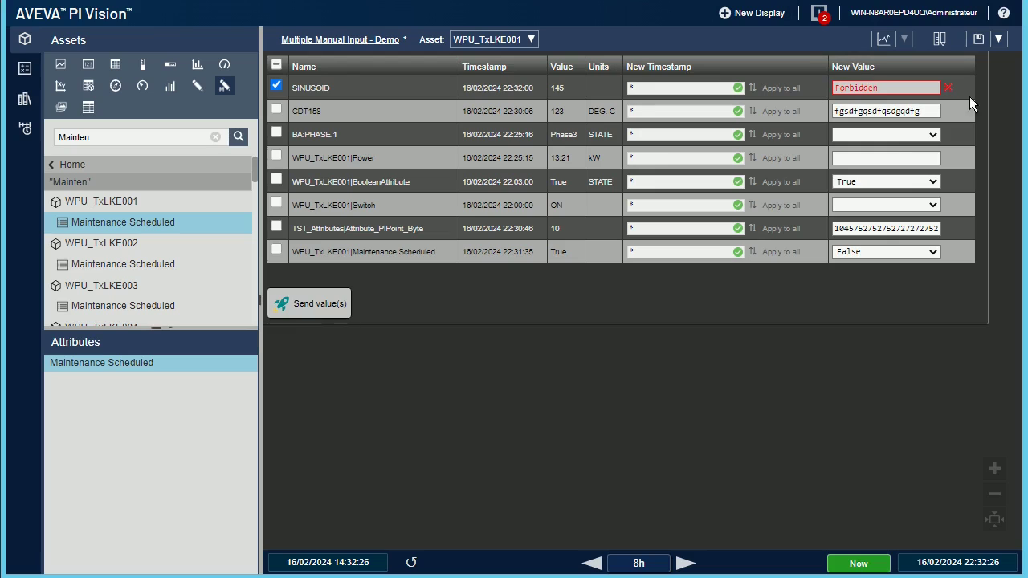
{"action": "left_click", "coordinate": [948, 92]}
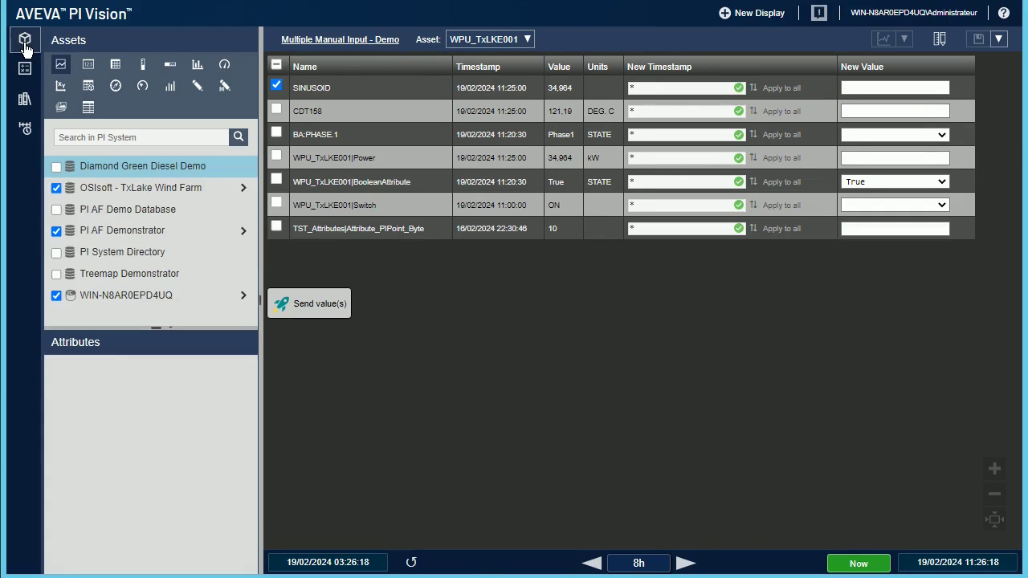
{"action": "left_click", "coordinate": [25, 44]}
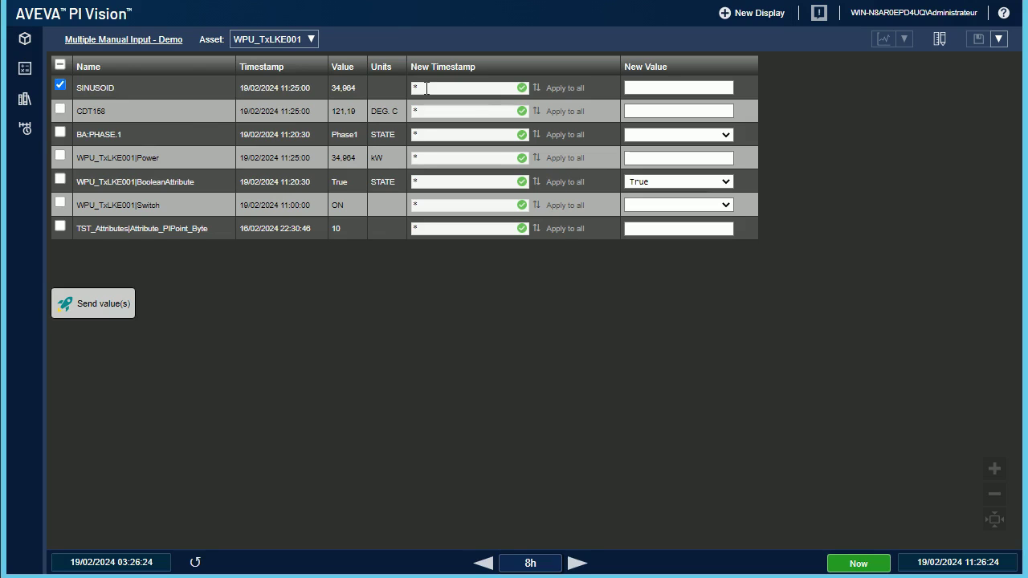
Step: Set SINUSOID's new timestamp to *-1d and apply it to every row
{"action": "left_click", "coordinate": [427, 89]}
{"action": "type", "text": "-1"}
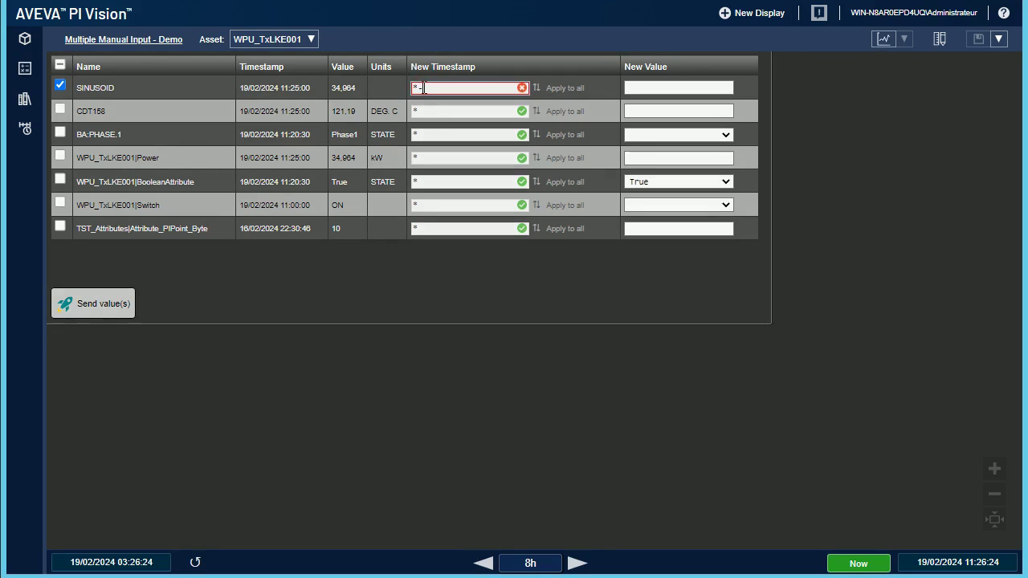
{"action": "type", "text": "d"}
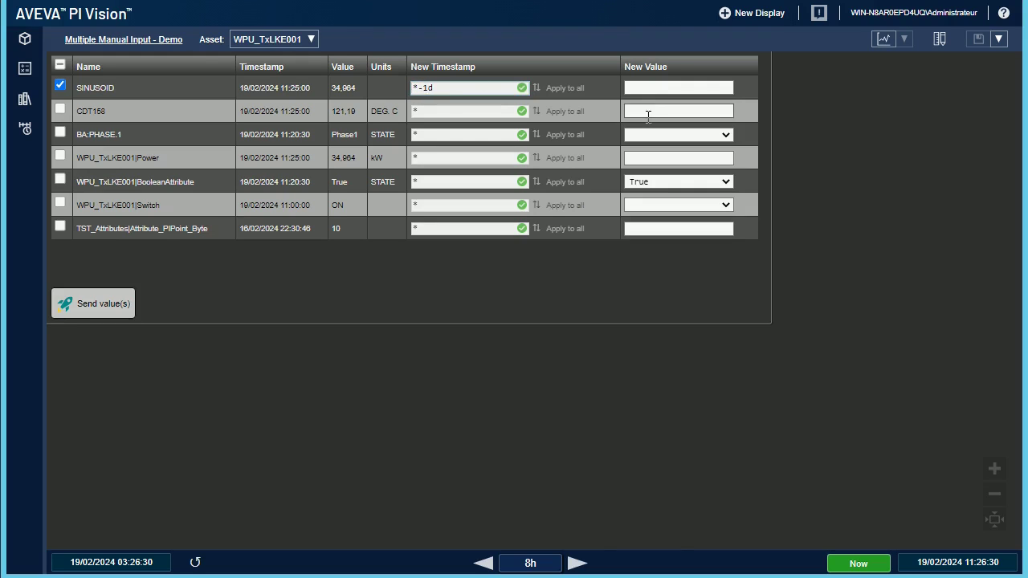
{"action": "left_click", "coordinate": [562, 89]}
Step: Reset every row's timestamp to *, then empty SINUSOID's timestamp entry
{"action": "left_click_drag", "start_coordinate": [448, 87], "coordinate": [340, 88]}
{"action": "type", "text": "*"}
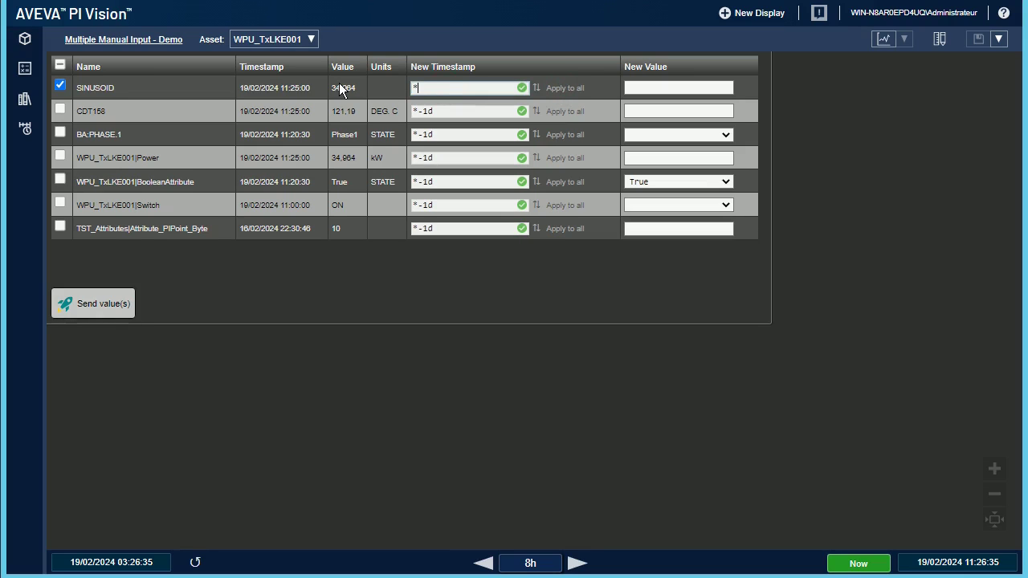
{"action": "left_click", "coordinate": [582, 90]}
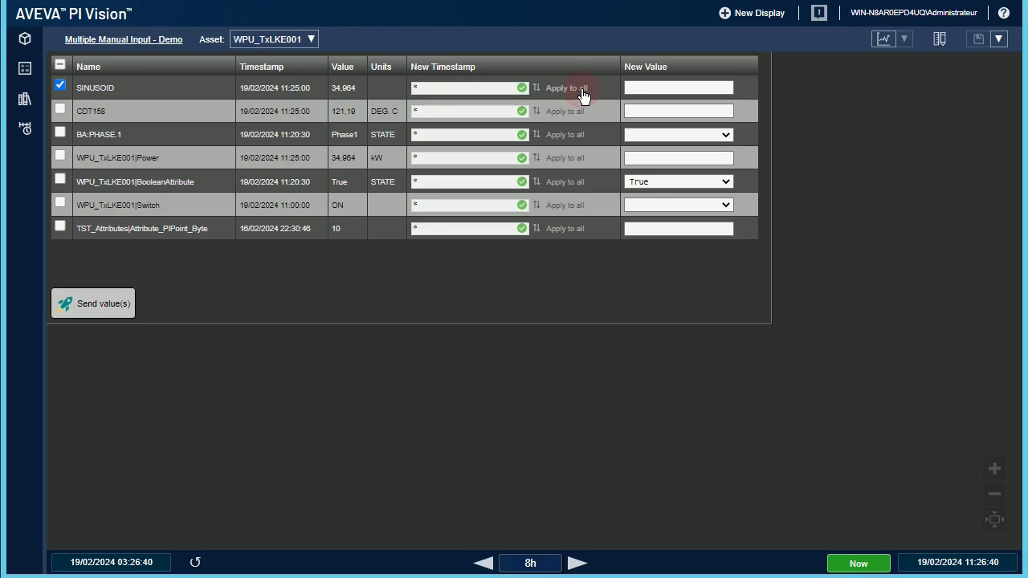
{"action": "left_click", "coordinate": [444, 87]}
{"action": "key", "text": "BackSpace"}
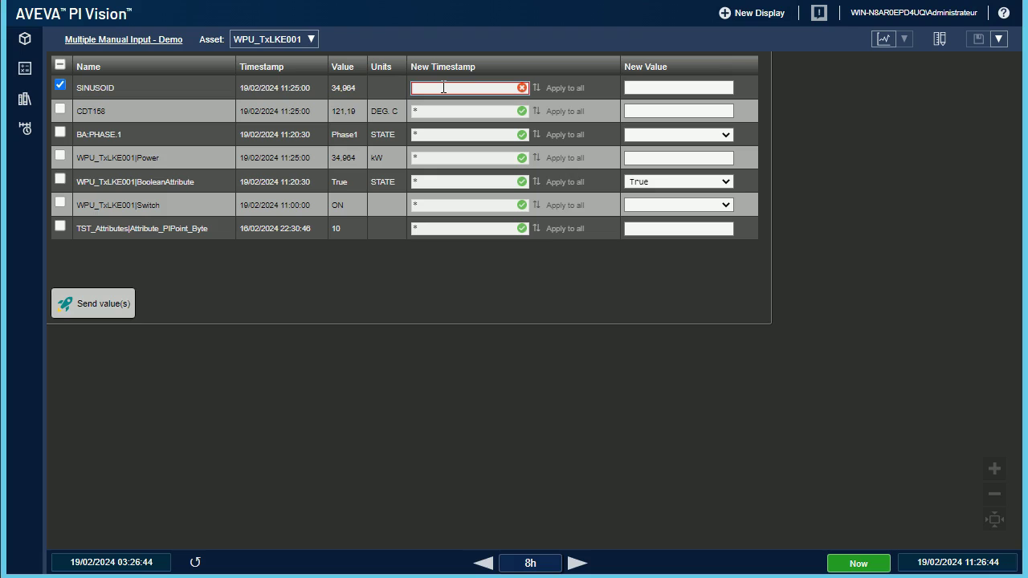
Step: Try mon, tue, jan and dec as SINUSOID's new timestamp, deleting each
{"action": "type", "text": "mon"}
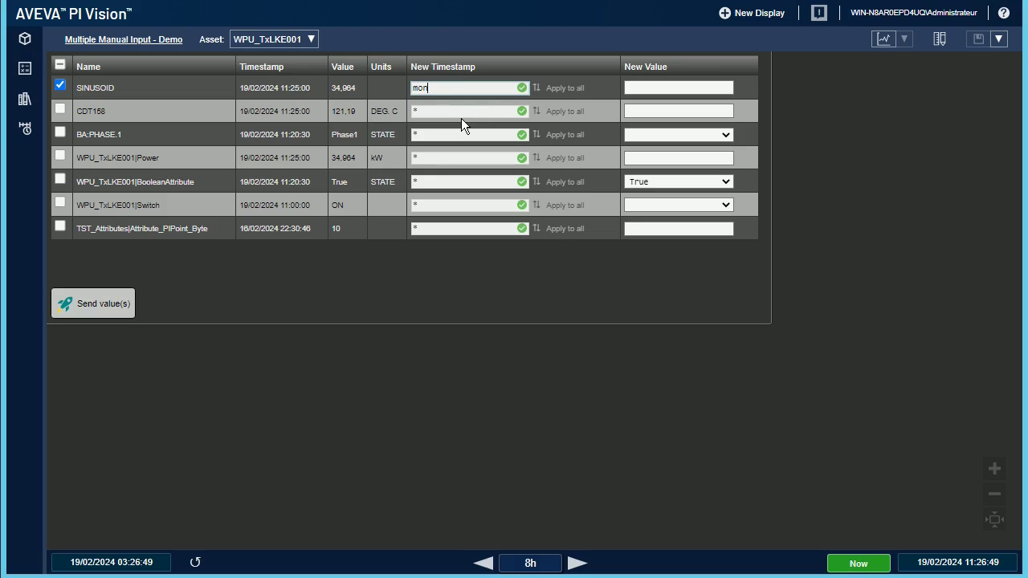
{"action": "key", "text": "BackSpace"}
{"action": "key", "text": "BackSpace"}
{"action": "key", "text": "BackSpace"}
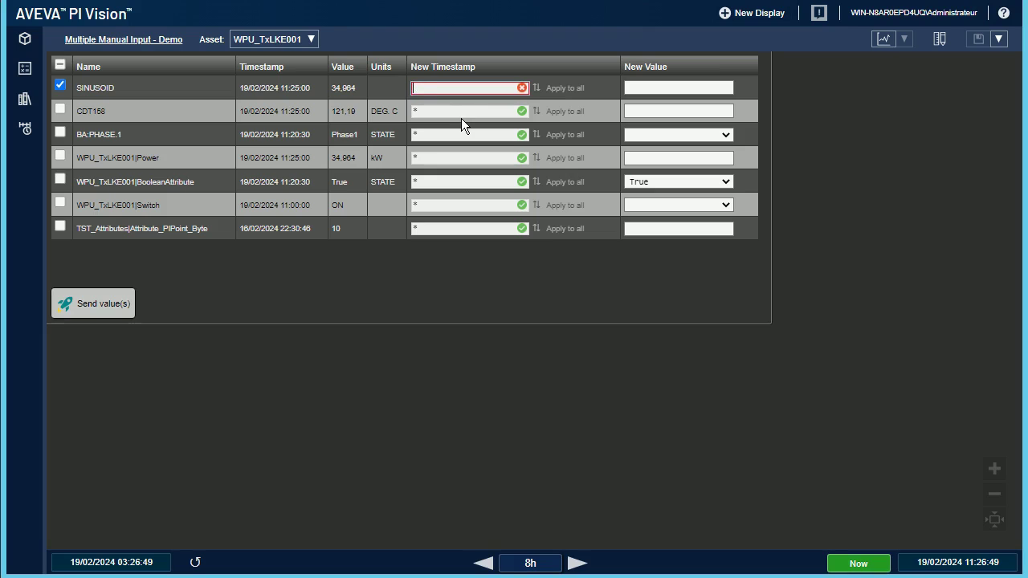
{"action": "type", "text": "tue"}
{"action": "key", "text": "BackSpace"}
{"action": "key", "text": "BackSpace"}
{"action": "key", "text": "BackSpace"}
{"action": "type", "text": "jan"}
{"action": "key", "text": "BackSpace"}
{"action": "key", "text": "BackSpace"}
{"action": "key", "text": "BackSpace"}
{"action": "type", "text": "dec"}
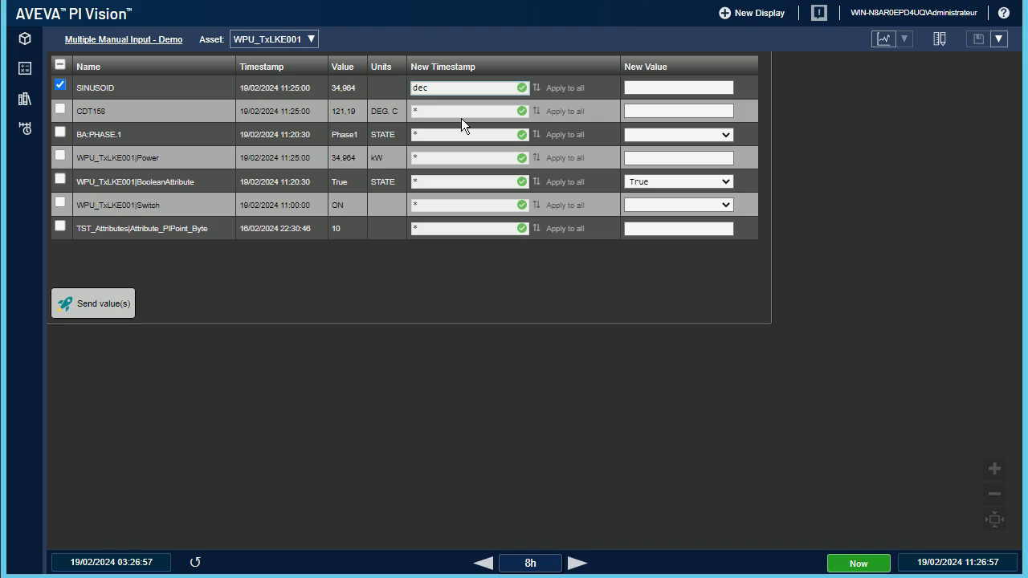
{"action": "key", "text": "BackSpace"}
{"action": "key", "text": "BackSpace"}
{"action": "key", "text": "BackSpace"}
Step: Try *-10mo and t+6h, then enter 01/01/2024 06:58:35 and trim the last digit
{"action": "type", "text": "*-10mo"}
{"action": "key", "text": "BackSpace"}
{"action": "key", "text": "BackSpace"}
{"action": "key", "text": "BackSpace"}
{"action": "key", "text": "BackSpace"}
{"action": "key", "text": "BackSpace"}
{"action": "key", "text": "BackSpace"}
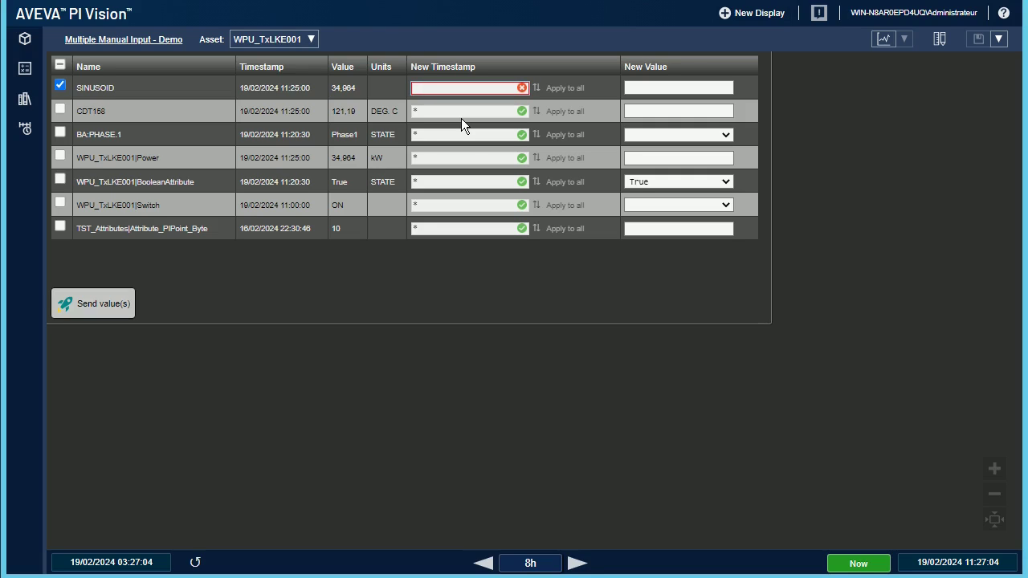
{"action": "type", "text": "t+6h"}
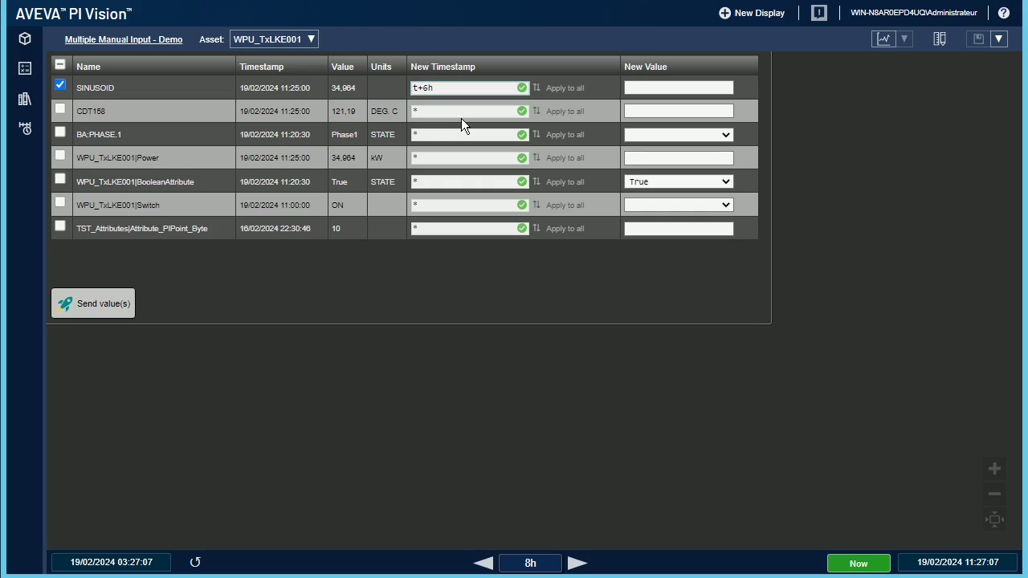
{"action": "key", "text": "BackSpace"}
{"action": "key", "text": "BackSpace"}
{"action": "key", "text": "BackSpace"}
{"action": "key", "text": "BackSpace"}
{"action": "type", "text": "01/"}
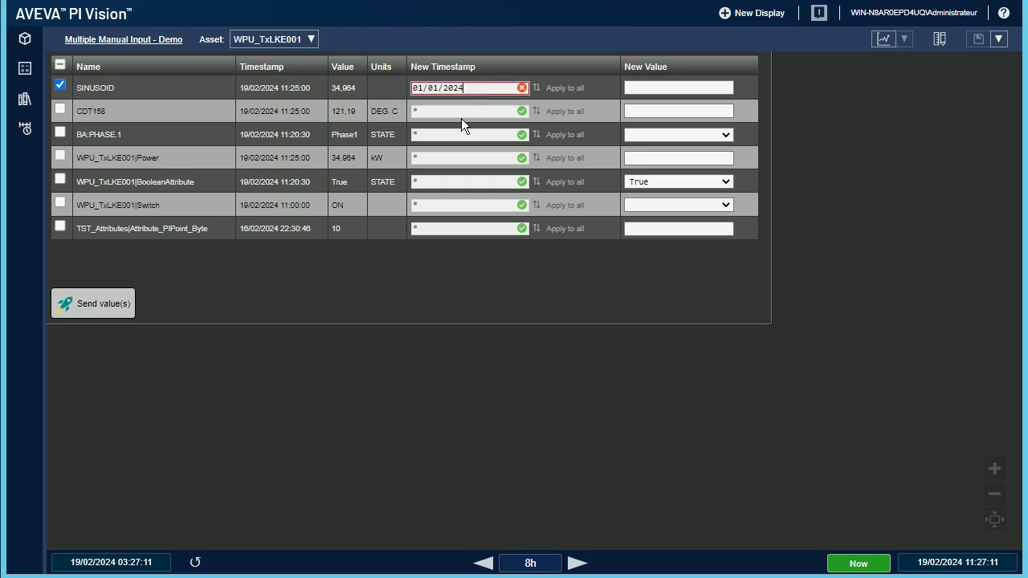
{"action": "type", "text": "01/2024 "}
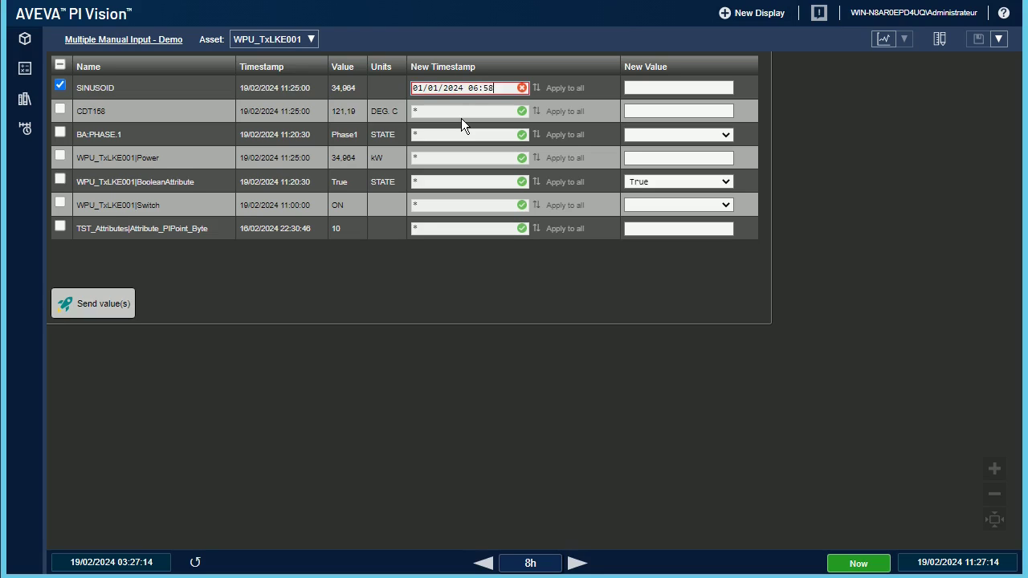
{"action": "type", "text": "06:58:35"}
{"action": "key", "text": "BackSpace"}
Step: Complete SINUSOID's timestamp as 01/01/2024 06:58:38, apply it to every row, then clear it
{"action": "type", "text": "8"}
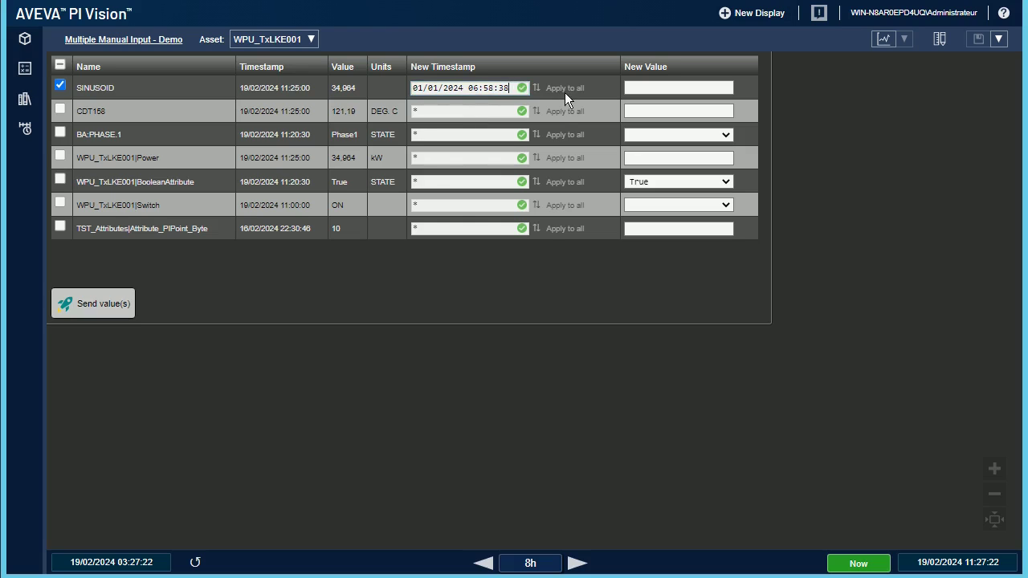
{"action": "left_click", "coordinate": [566, 90]}
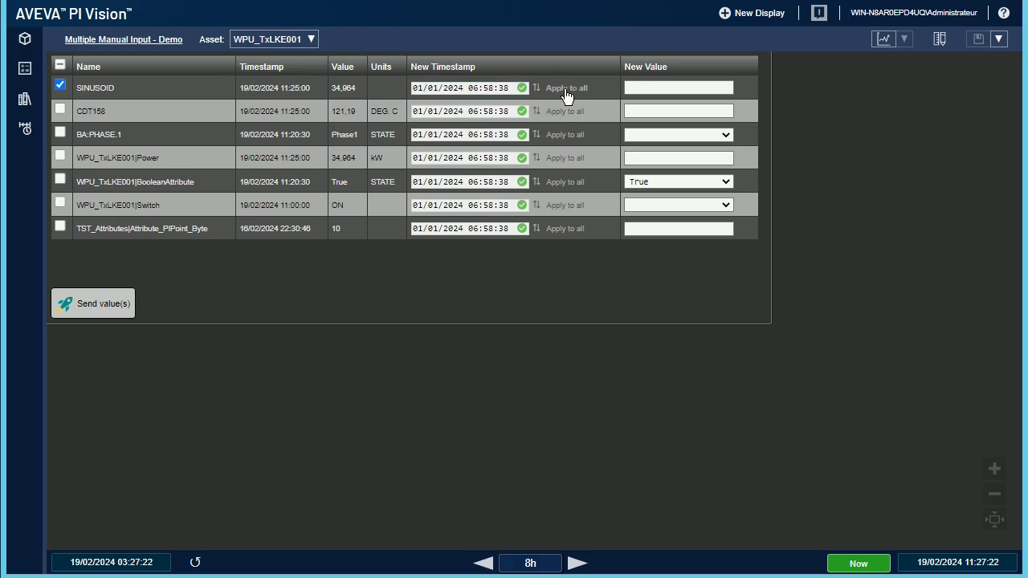
{"action": "left_click_drag", "start_coordinate": [505, 88], "coordinate": [376, 93]}
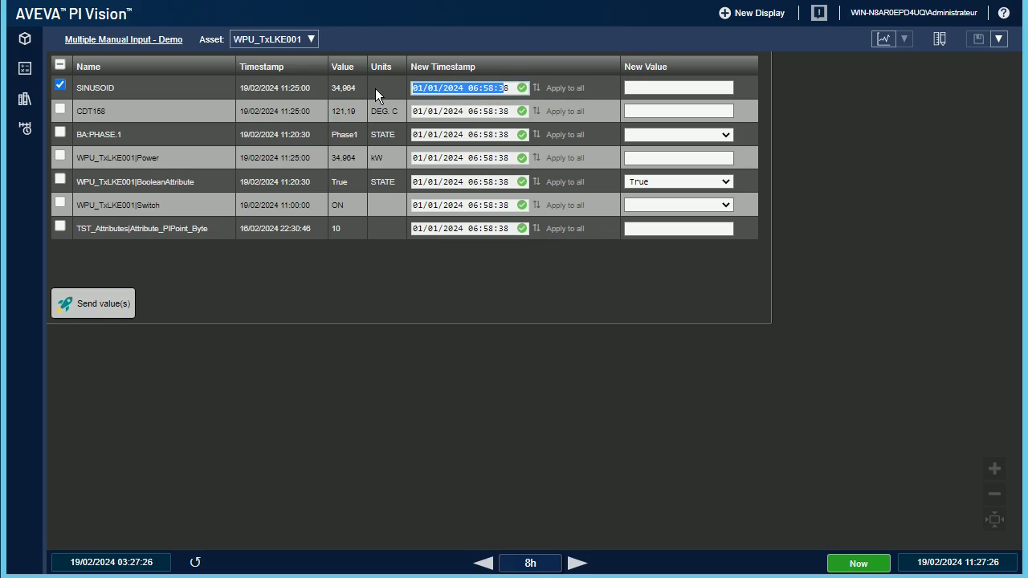
{"action": "key", "text": "BackSpace"}
Step: Apply y-15h to every row, then switch SINUSOID's entry to an absolute date-time
{"action": "type", "text": "y8"}
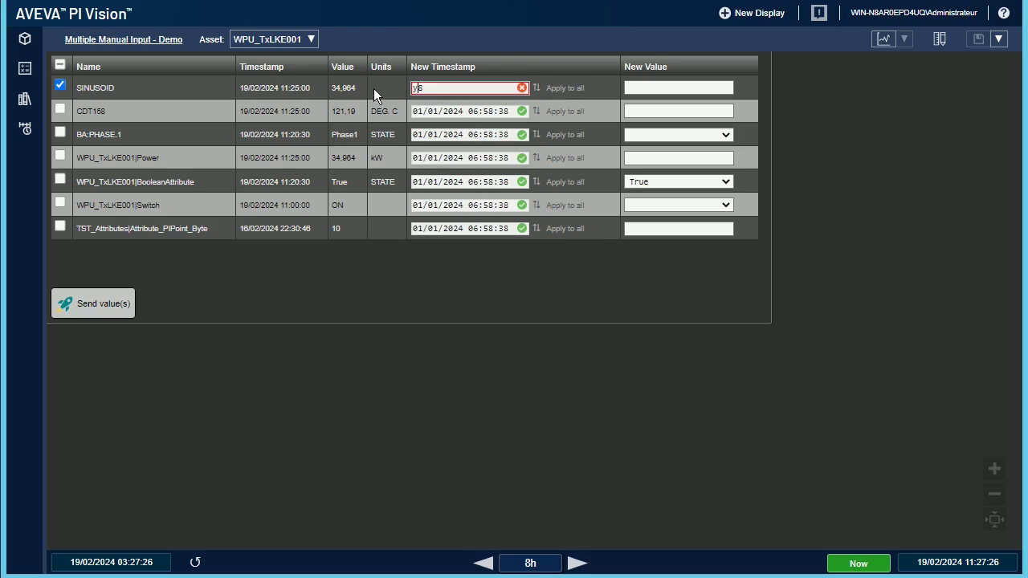
{"action": "key", "text": "Delete"}
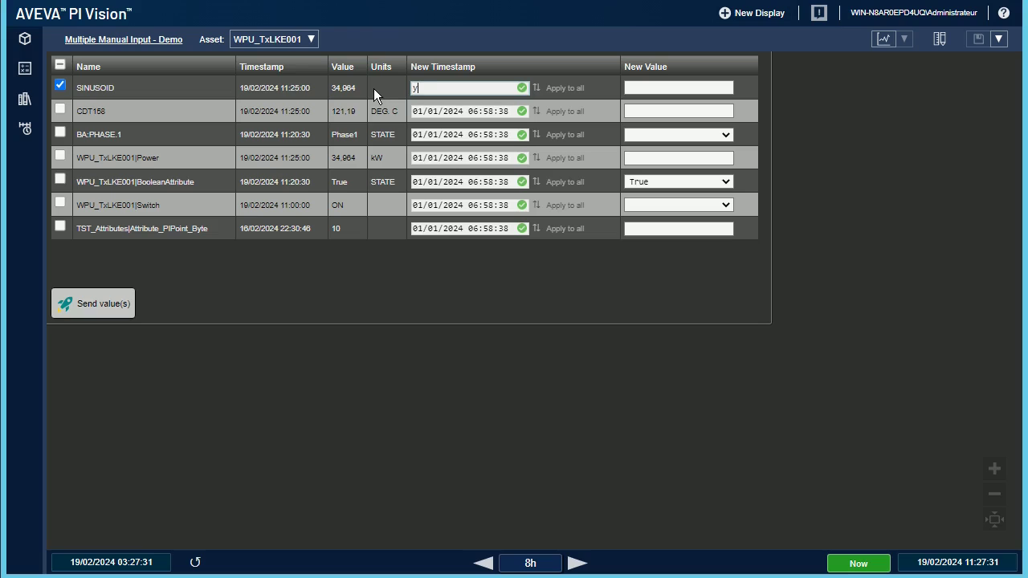
{"action": "type", "text": "-15h"}
{"action": "left_click", "coordinate": [571, 88]}
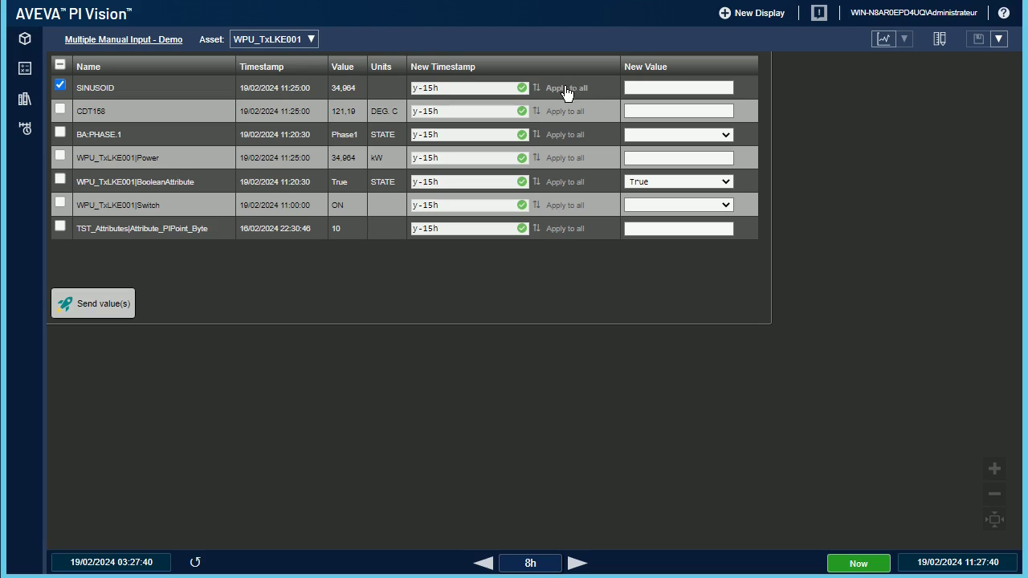
{"action": "left_click", "coordinate": [537, 88]}
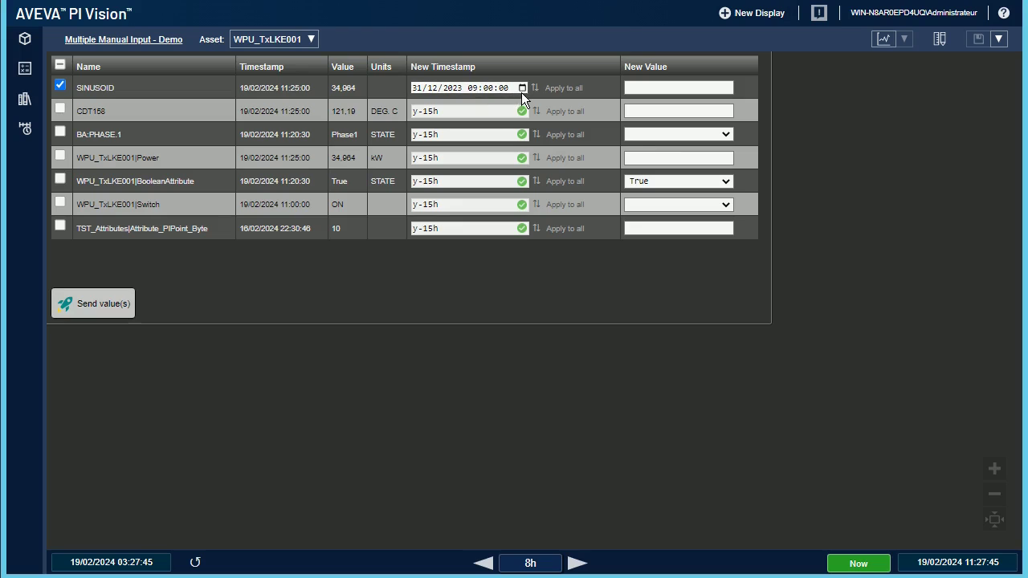
Step: In SINUSOID's date picker, pick the 13th, then go back three months to 9 August 2023
{"action": "left_click", "coordinate": [522, 88]}
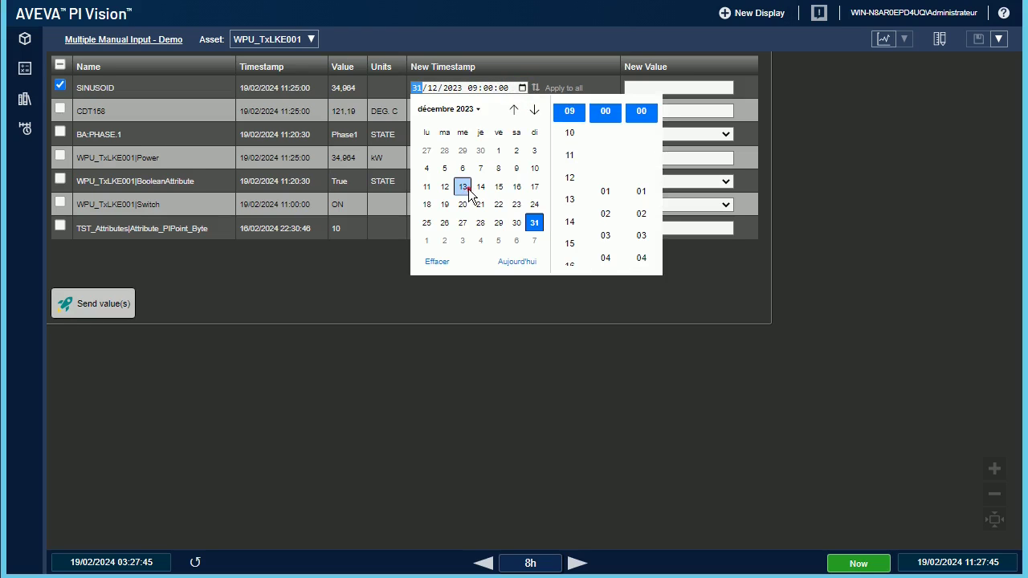
{"action": "left_click", "coordinate": [468, 190]}
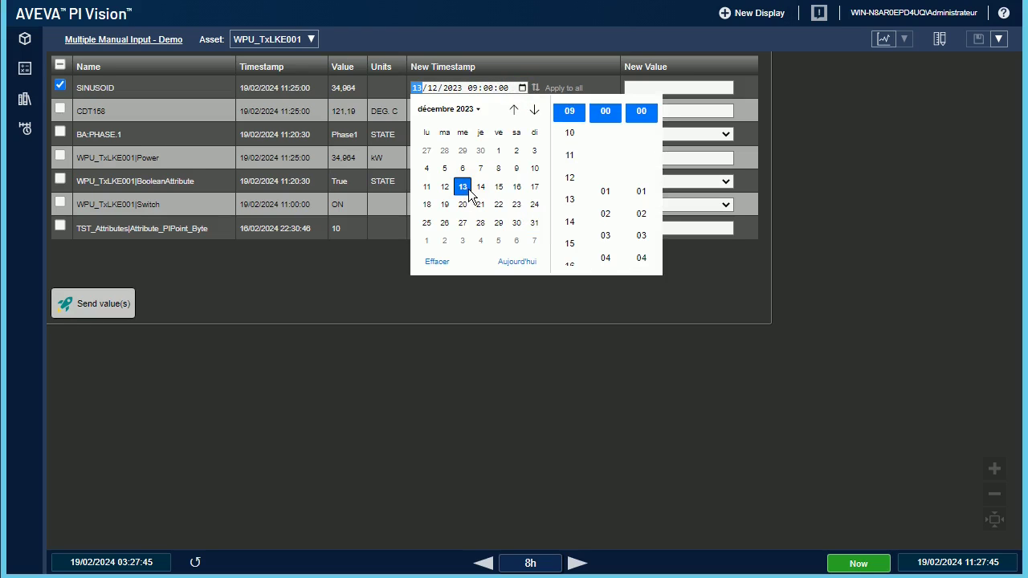
{"action": "left_click", "coordinate": [514, 109]}
{"action": "left_click", "coordinate": [514, 109]}
{"action": "left_click", "coordinate": [514, 109]}
{"action": "left_click", "coordinate": [514, 109]}
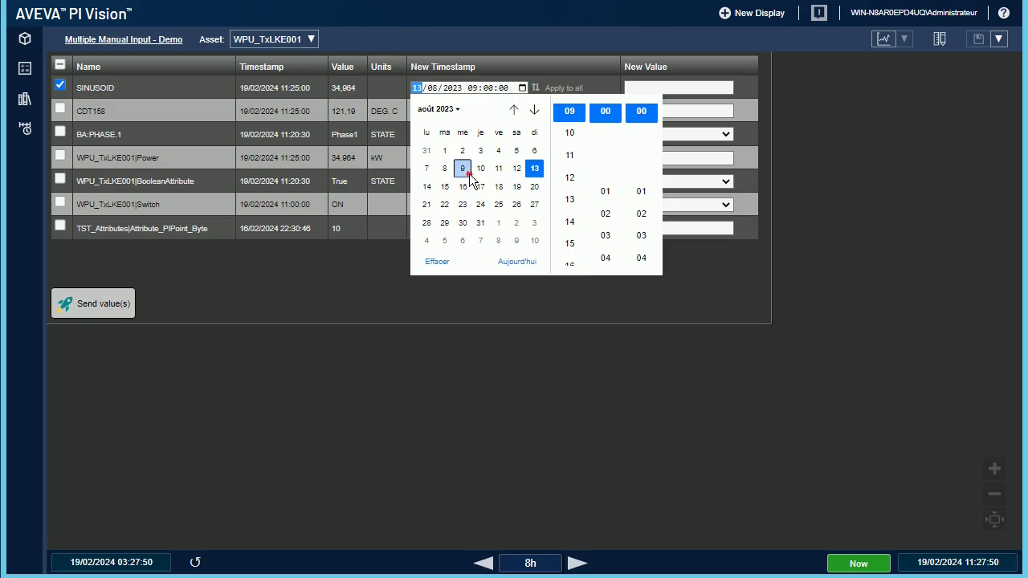
{"action": "left_click", "coordinate": [463, 168]}
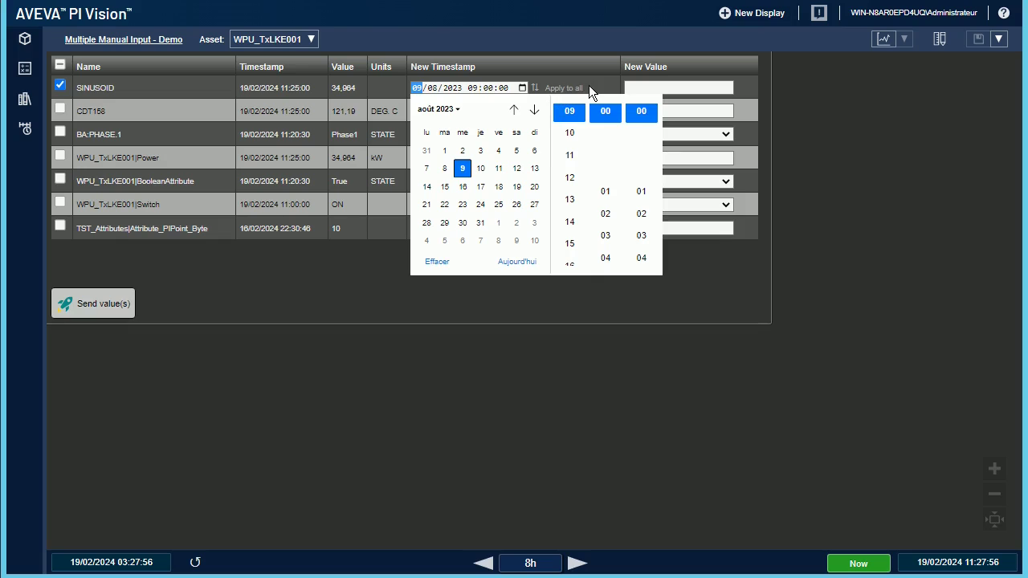
Step: Set the picker time to 12:01:02, jump the date to today 19/02/2024, and close it
{"action": "left_click", "coordinate": [605, 192]}
{"action": "left_click", "coordinate": [640, 215]}
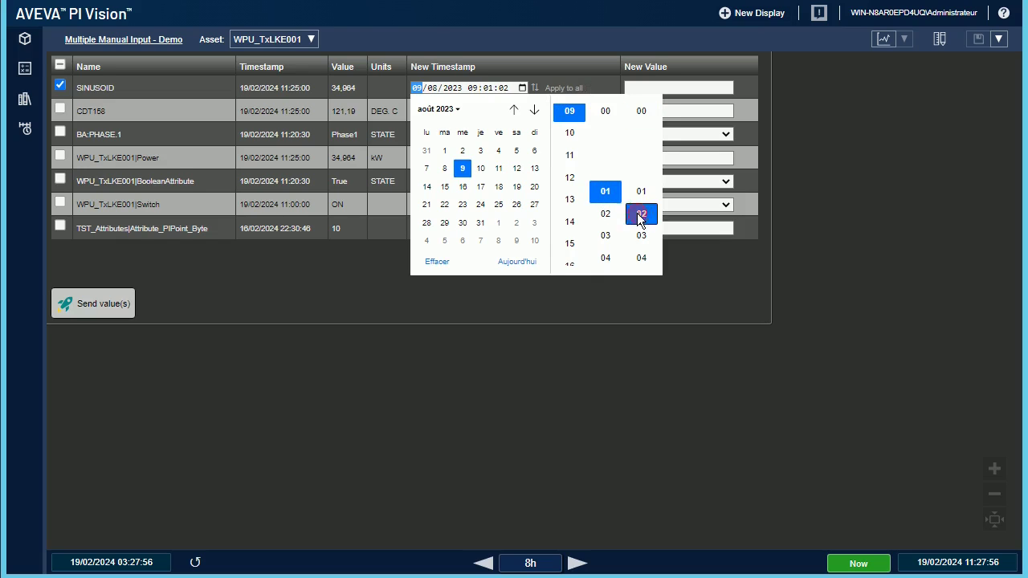
{"action": "left_click", "coordinate": [570, 177]}
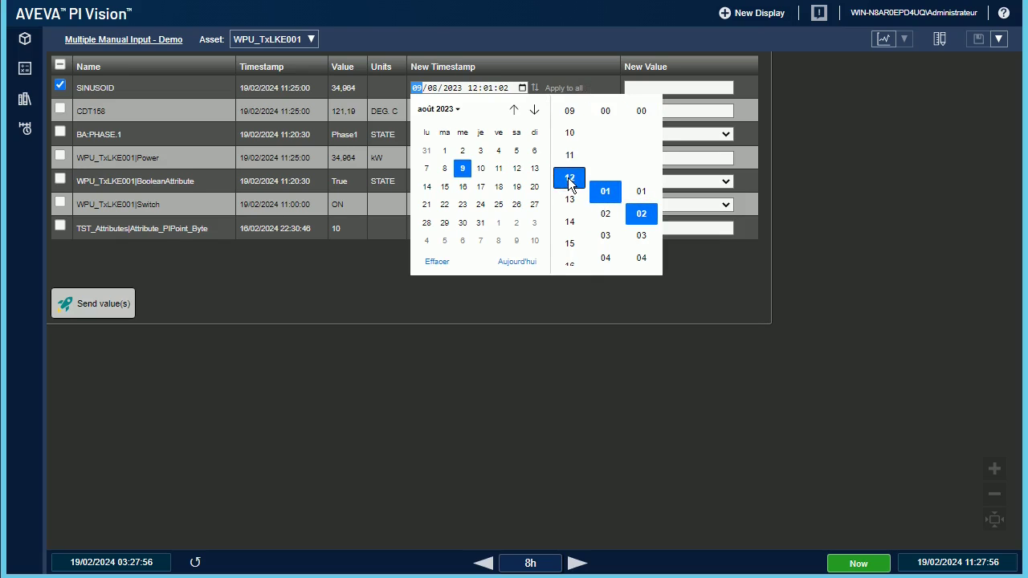
{"action": "left_click", "coordinate": [516, 262]}
{"action": "left_click", "coordinate": [369, 253]}
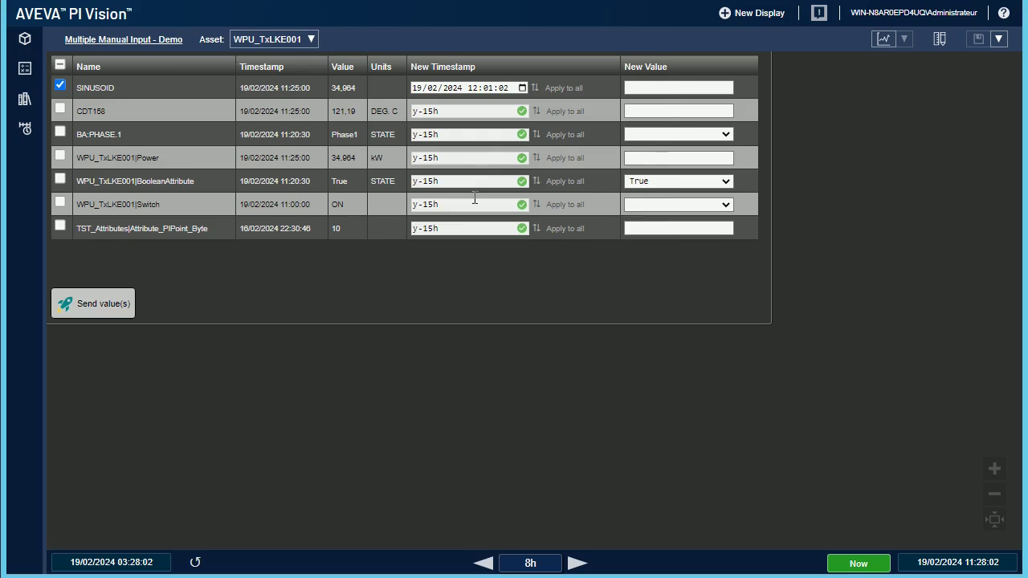
Step: Apply 19/02/2024 12:01:02 to every row, then set SINUSOID's timestamp back to *
{"action": "left_click", "coordinate": [566, 90]}
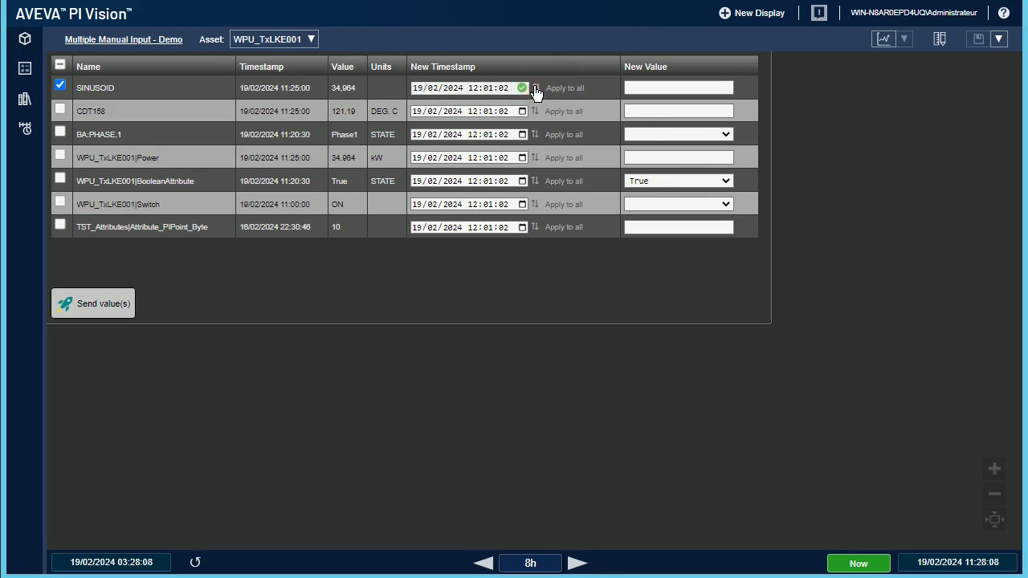
{"action": "left_click_drag", "start_coordinate": [507, 89], "coordinate": [344, 93]}
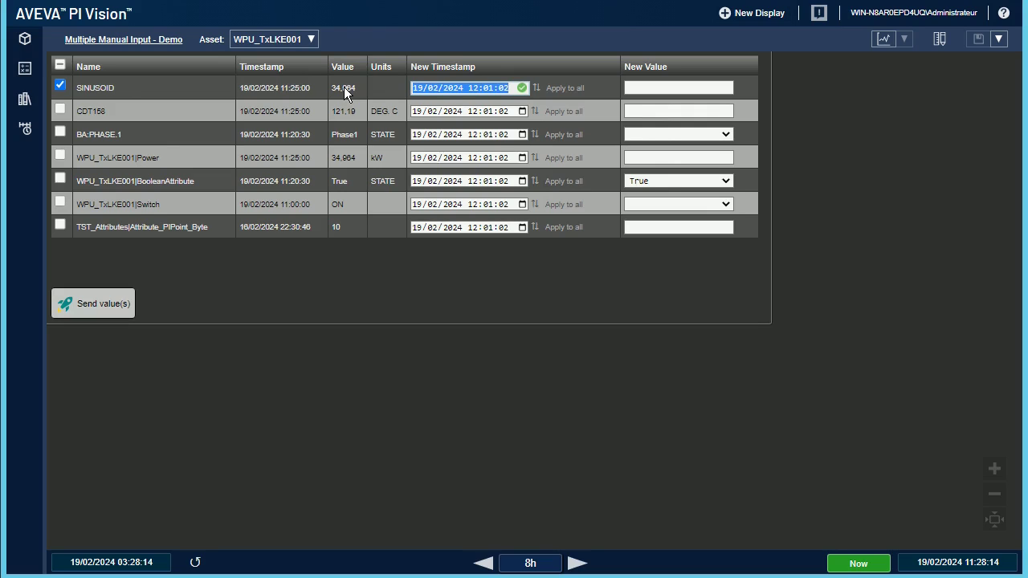
{"action": "type", "text": "*"}
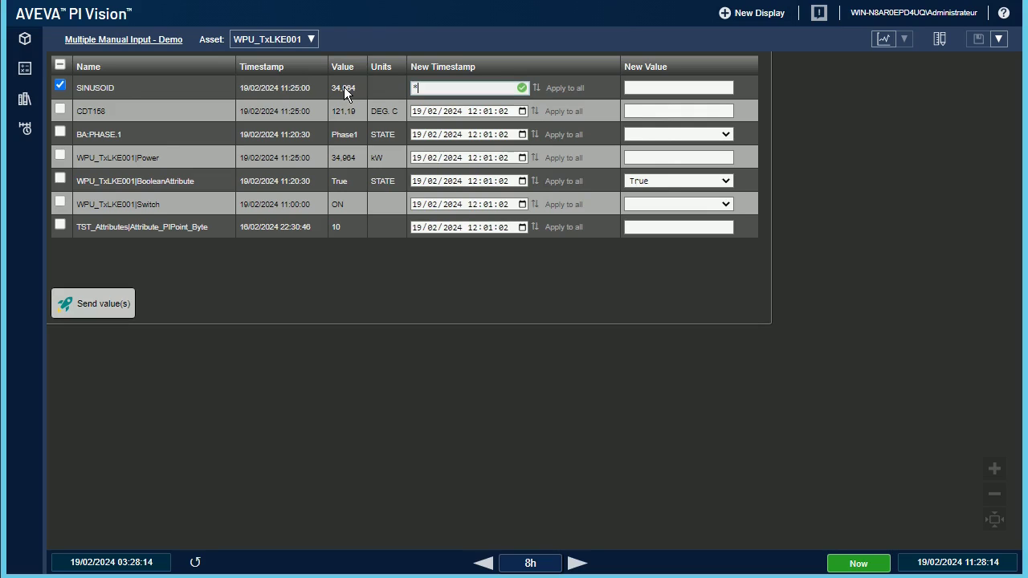
Step: Copy * to every row, then switch CDT158 to a date-time entry and copy it to all rows
{"action": "left_click", "coordinate": [568, 90]}
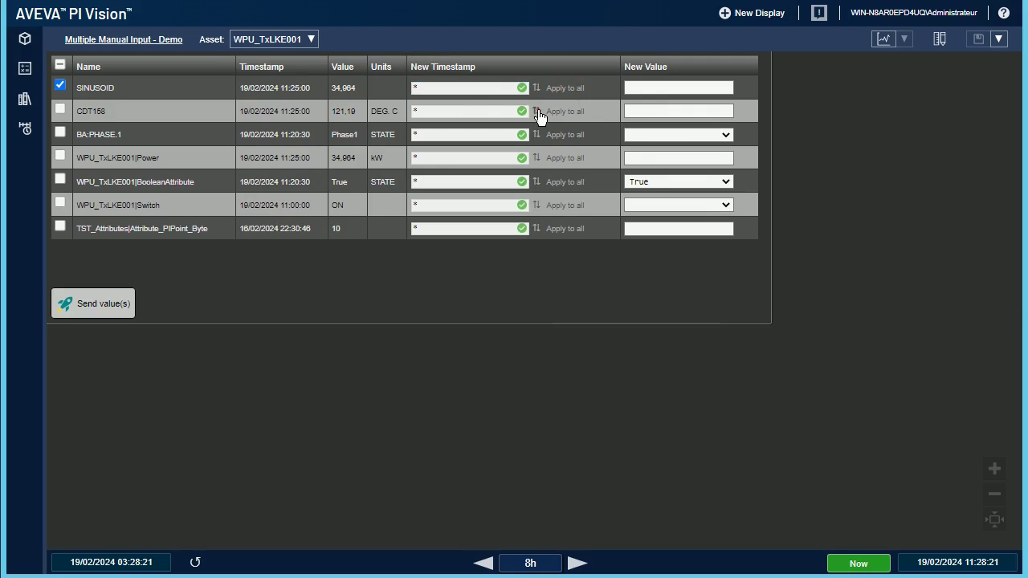
{"action": "left_click", "coordinate": [537, 112]}
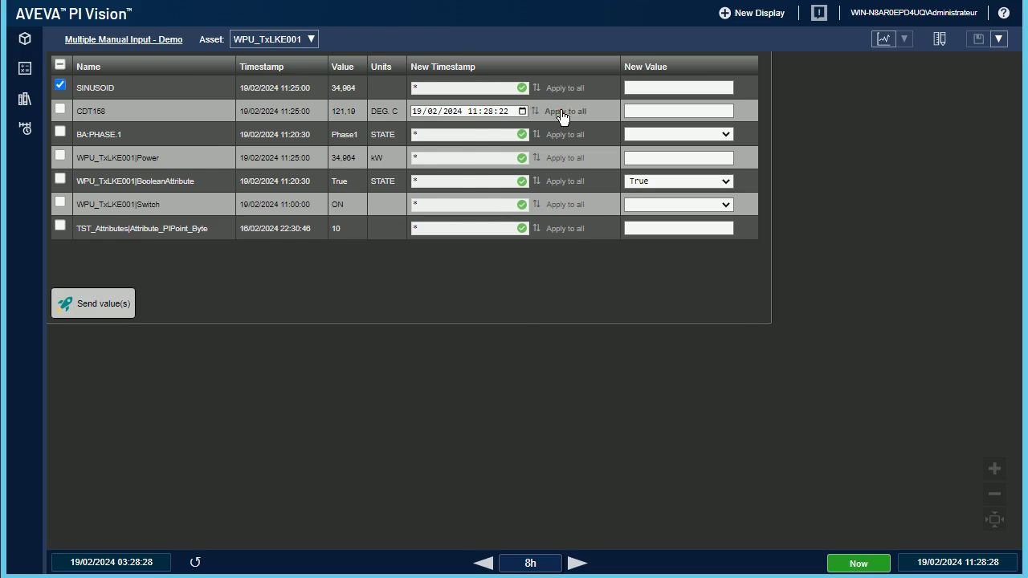
{"action": "left_click", "coordinate": [563, 113]}
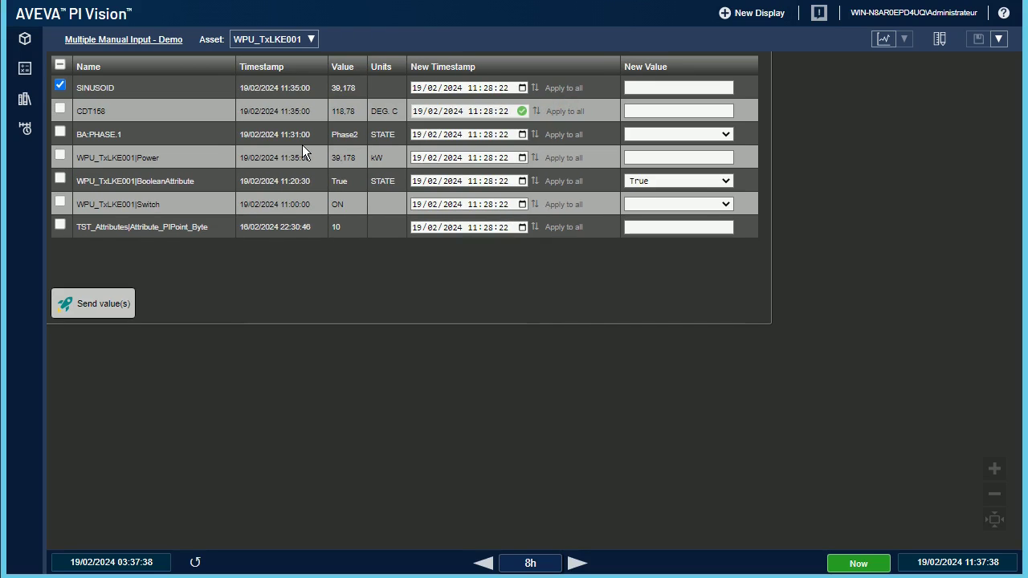
Step: Reset BA:PHASE.1's timestamp to * and apply it to every row
{"action": "left_click", "coordinate": [510, 137]}
{"action": "left_click_drag", "start_coordinate": [506, 134], "coordinate": [350, 136]}
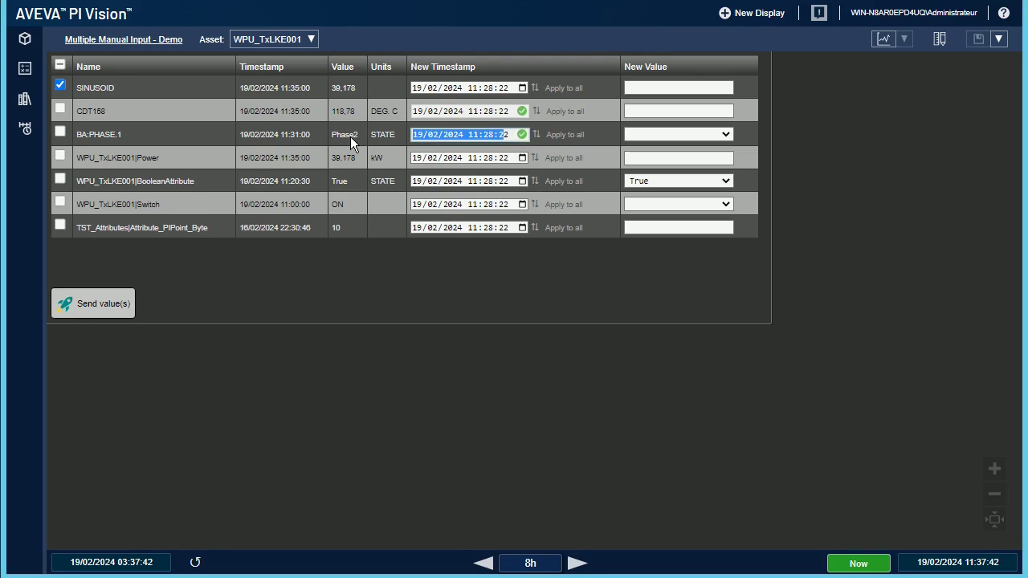
{"action": "key", "text": "BackSpace"}
{"action": "type", "text": "*"}
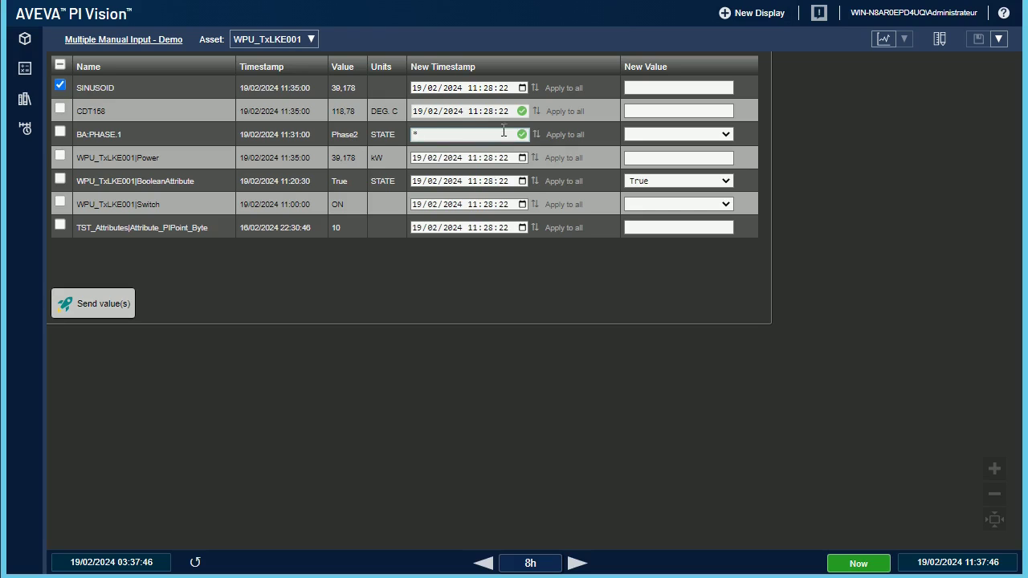
{"action": "left_click", "coordinate": [554, 134]}
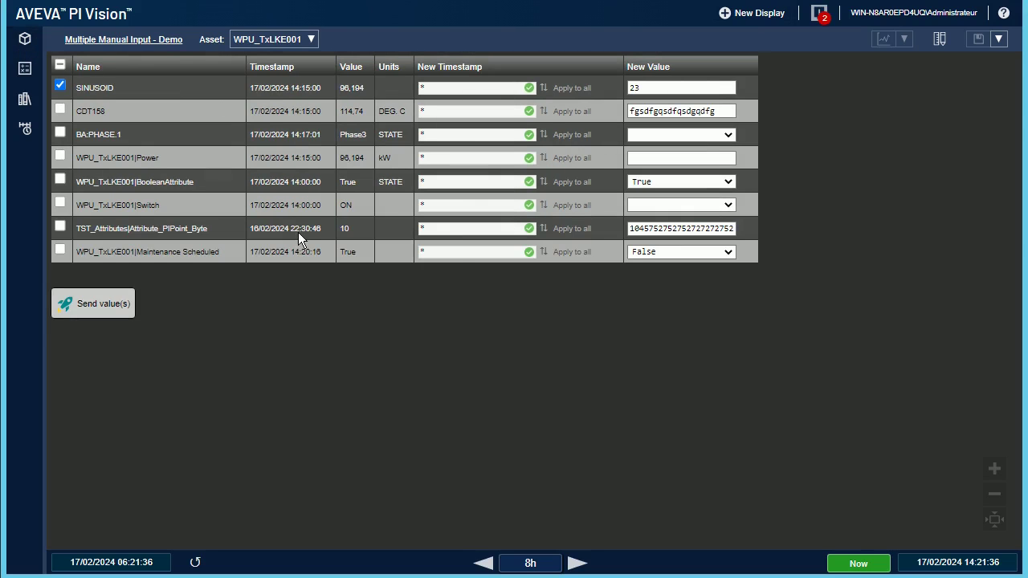
Step: Configure the Multiple Manual Input symbol, trying the dark and light table styles before restoring alternating grey
{"action": "right_click", "coordinate": [298, 232]}
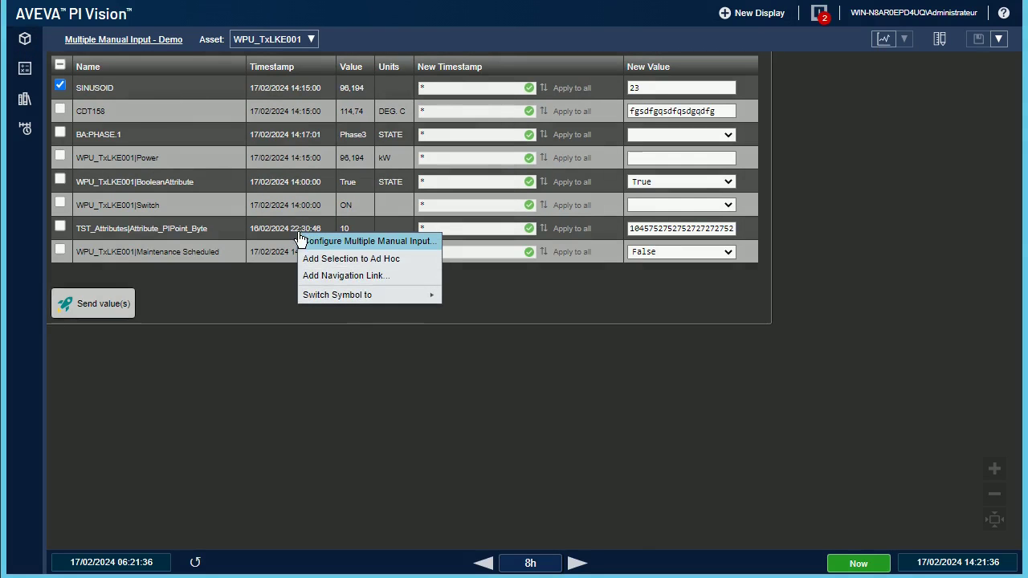
{"action": "left_click", "coordinate": [354, 241]}
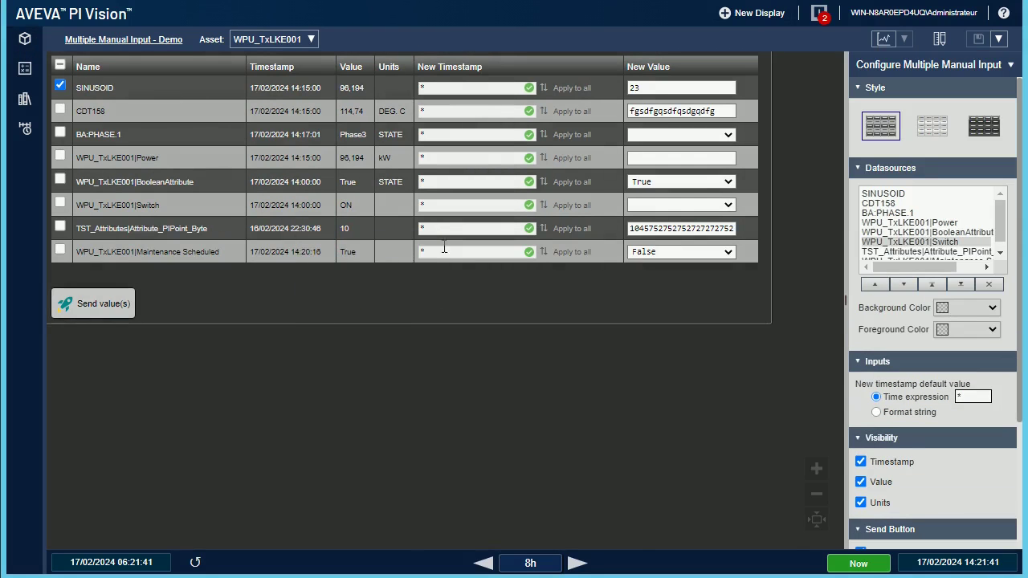
{"action": "left_click", "coordinate": [932, 130]}
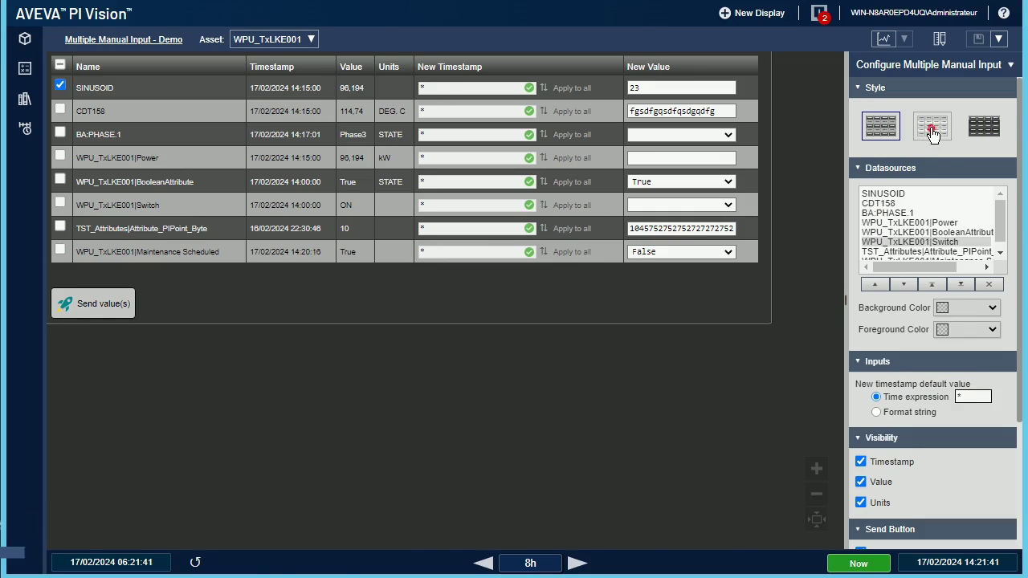
{"action": "left_click", "coordinate": [987, 131]}
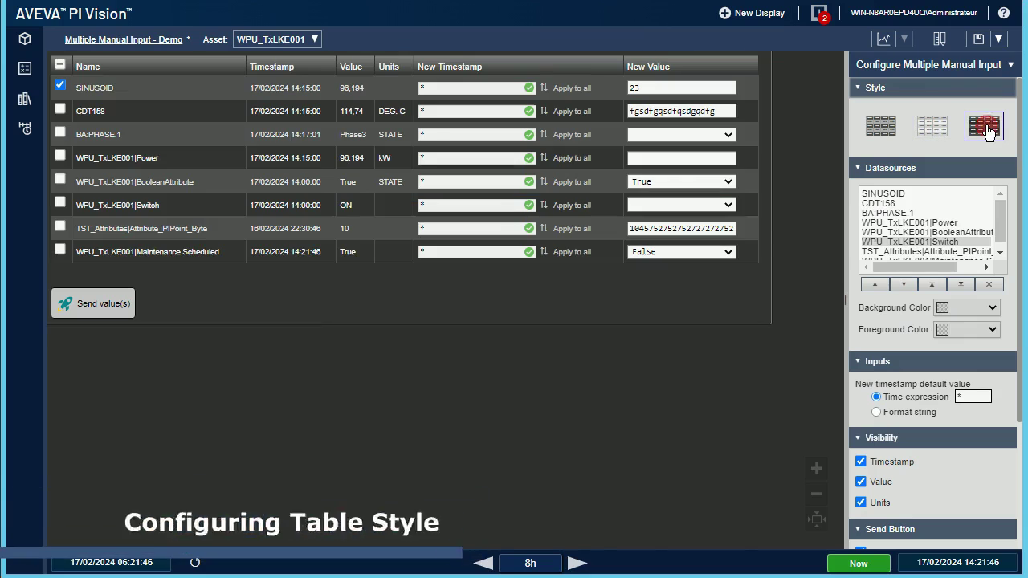
{"action": "left_click", "coordinate": [933, 127]}
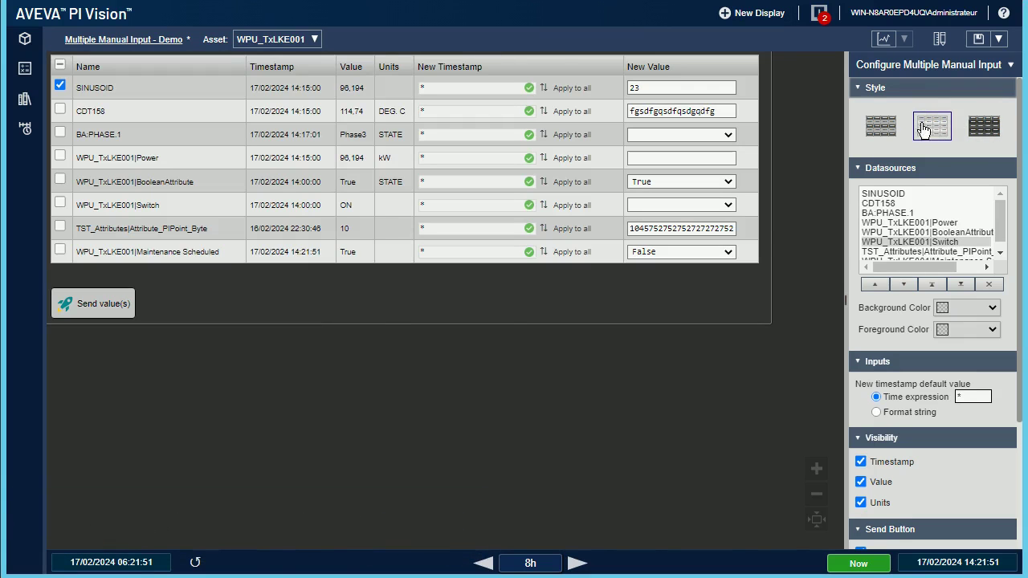
{"action": "left_click", "coordinate": [888, 129]}
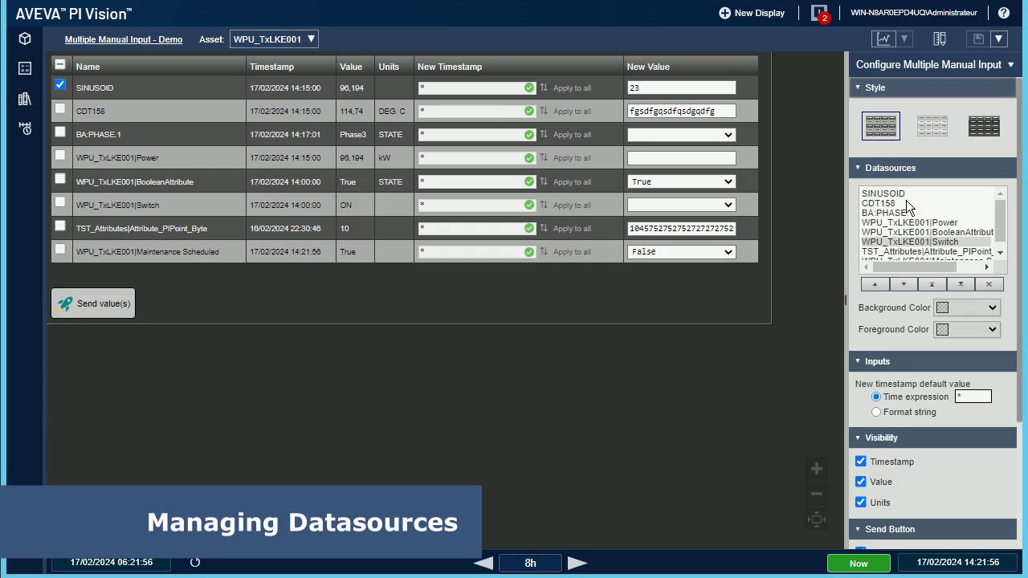
Step: Move SINUSOID down three rows, then to the bottom, then back to the top of the datasources
{"action": "left_click", "coordinate": [884, 193]}
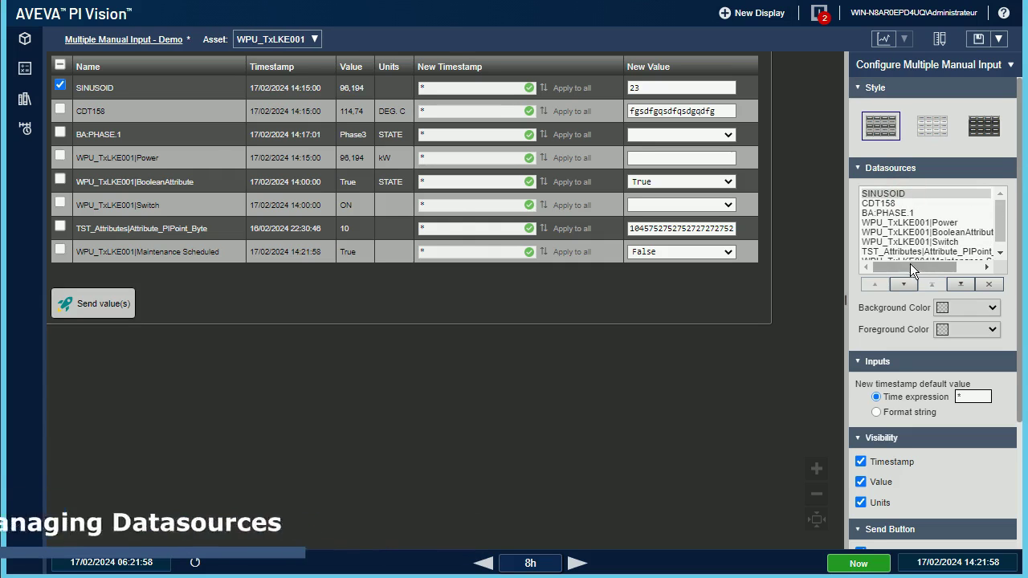
{"action": "left_click", "coordinate": [906, 285]}
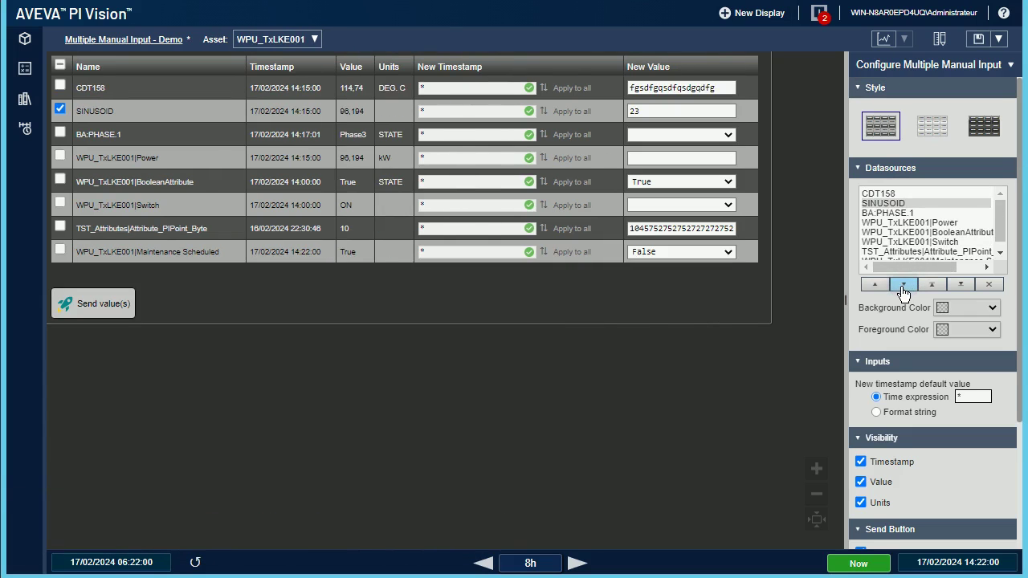
{"action": "left_click", "coordinate": [904, 286]}
{"action": "left_click", "coordinate": [904, 287]}
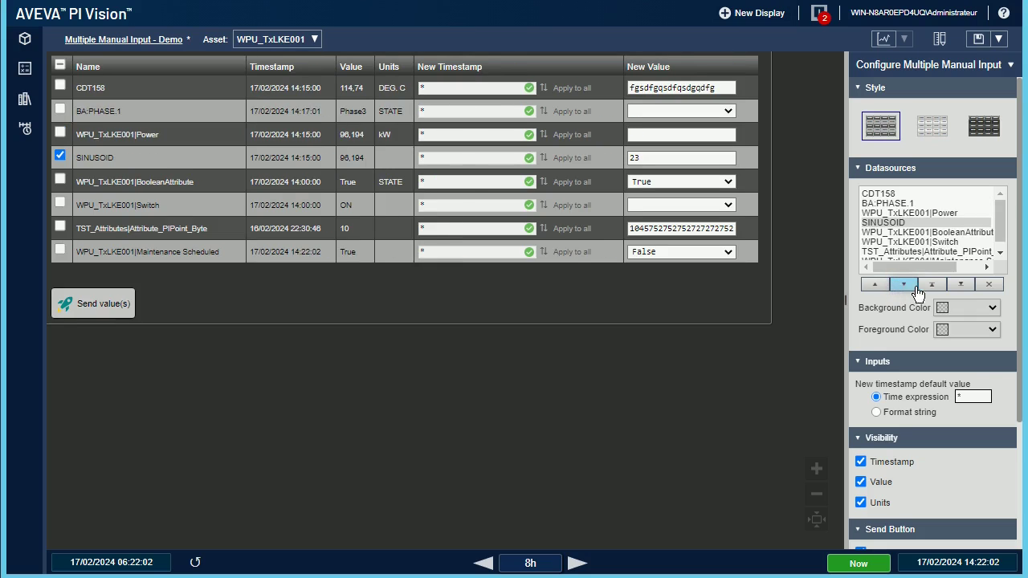
{"action": "left_click", "coordinate": [958, 285]}
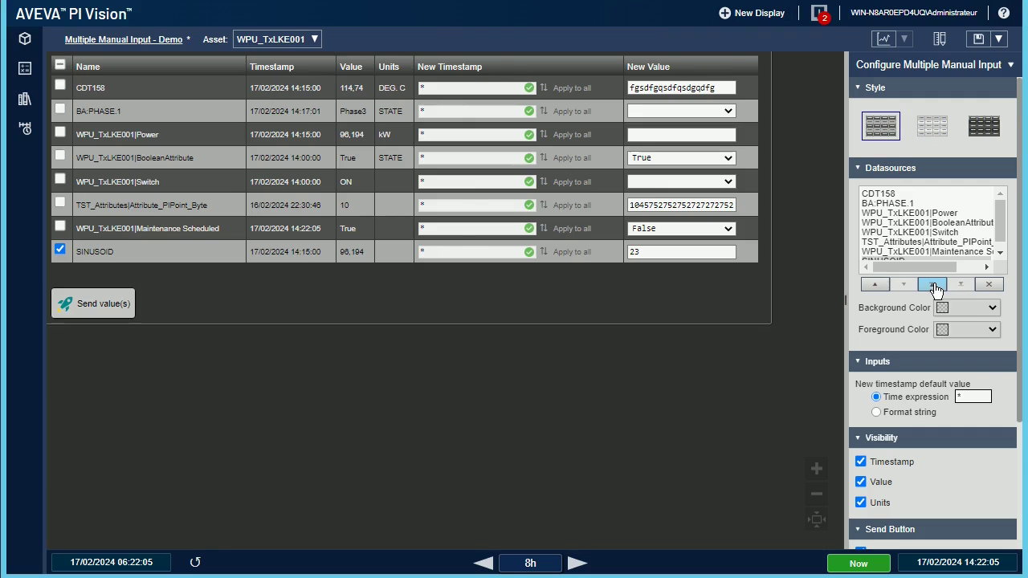
{"action": "left_click", "coordinate": [933, 286]}
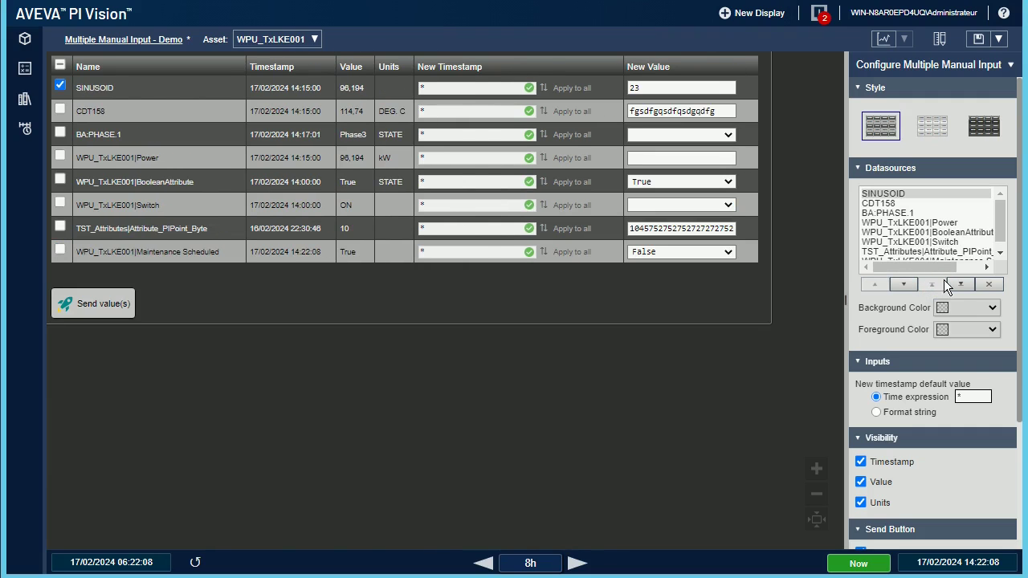
Step: Remove the Maintenance Scheduled datasource from the table
{"action": "left_click_drag", "start_coordinate": [1000, 227], "coordinate": [1002, 239]}
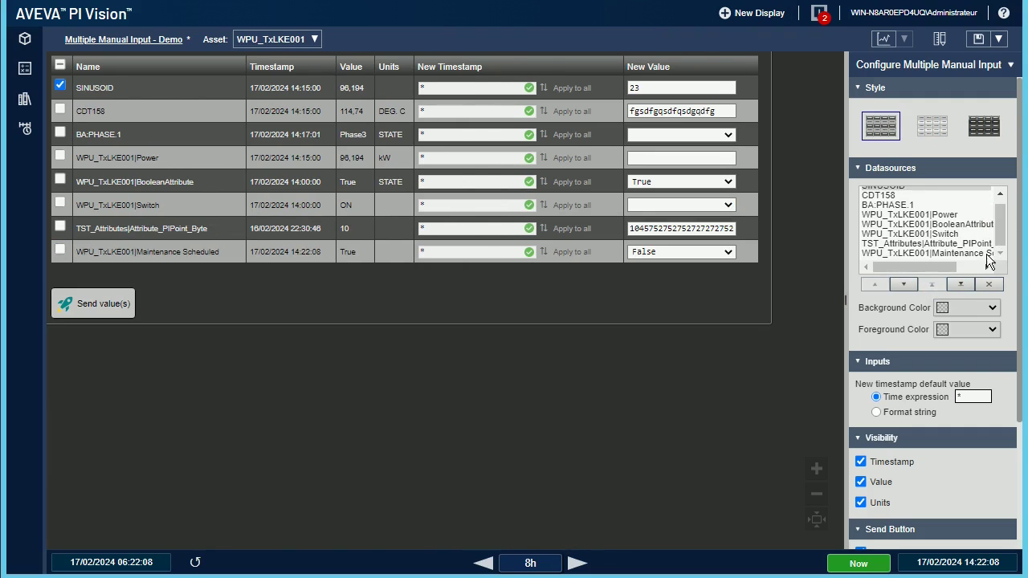
{"action": "left_click", "coordinate": [970, 254]}
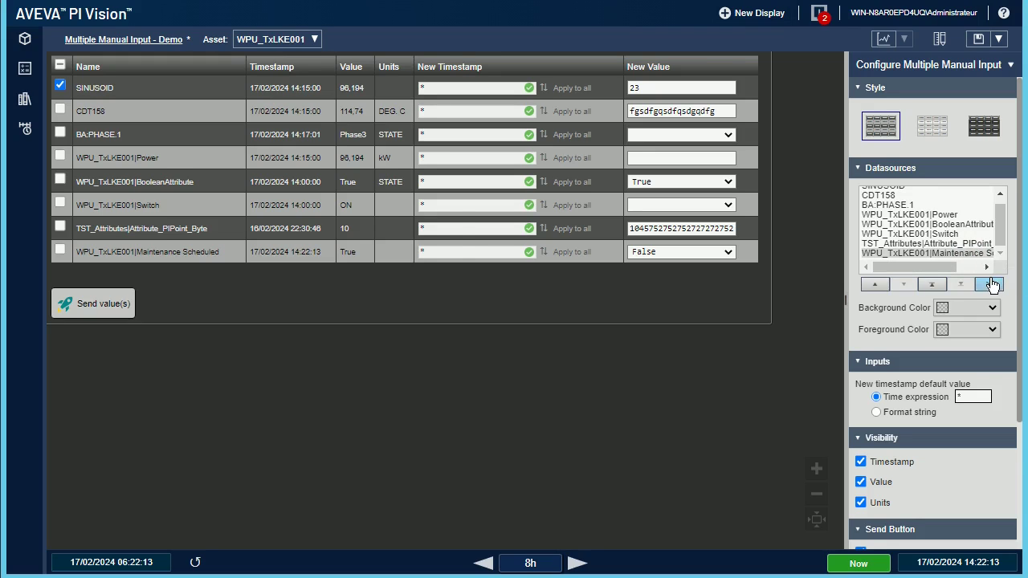
{"action": "left_click", "coordinate": [991, 284]}
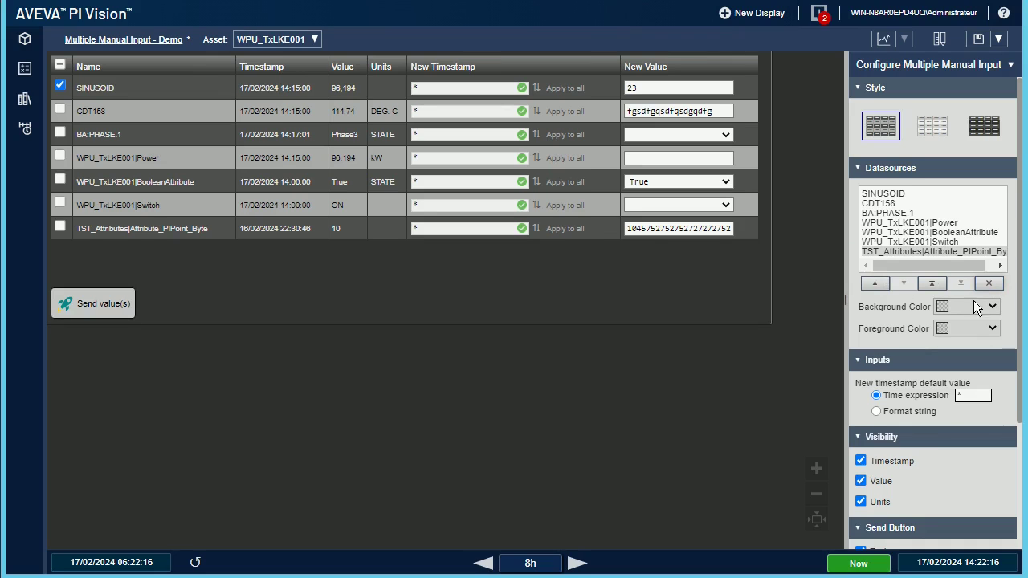
Step: Give the TST_Attributes row an orange background and magenta text
{"action": "left_click", "coordinate": [991, 306]}
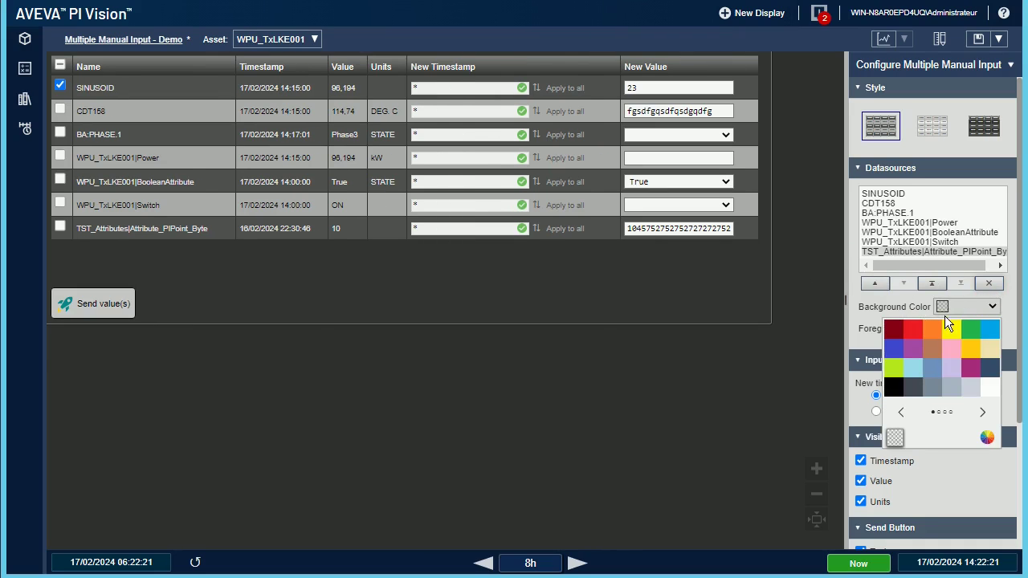
{"action": "left_click", "coordinate": [933, 326]}
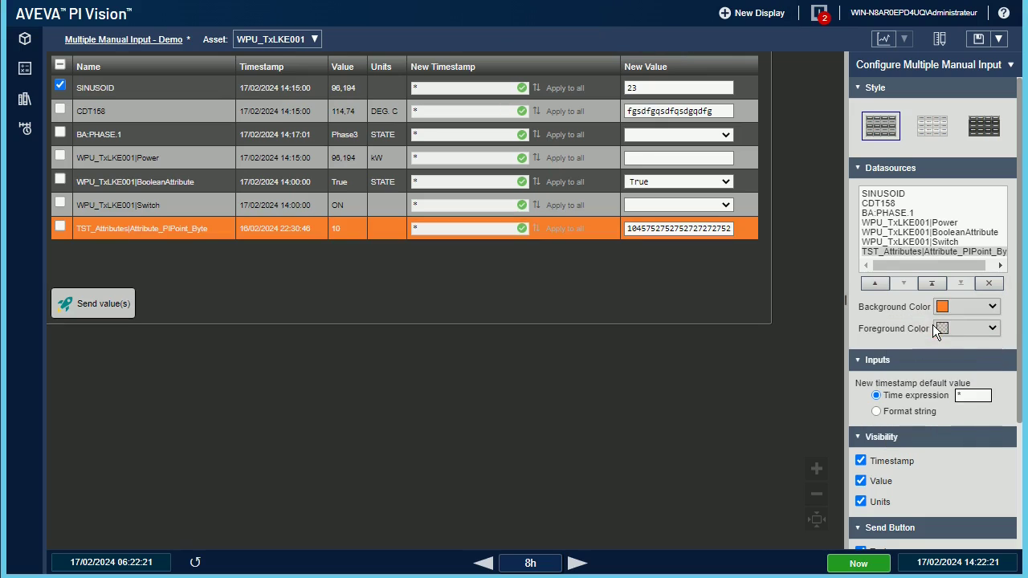
{"action": "left_click", "coordinate": [993, 328]}
{"action": "left_click", "coordinate": [970, 357]}
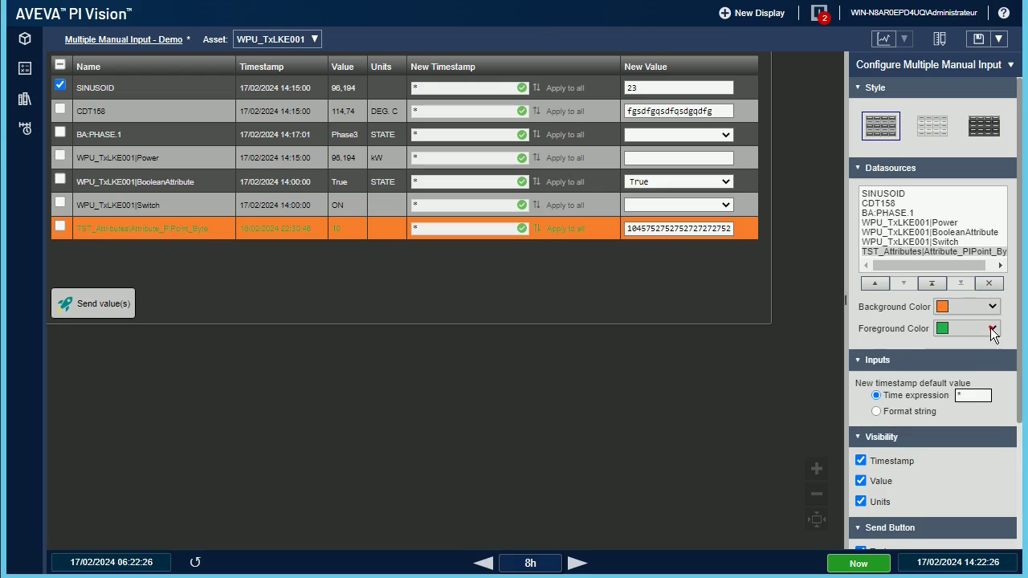
{"action": "left_click", "coordinate": [993, 329]}
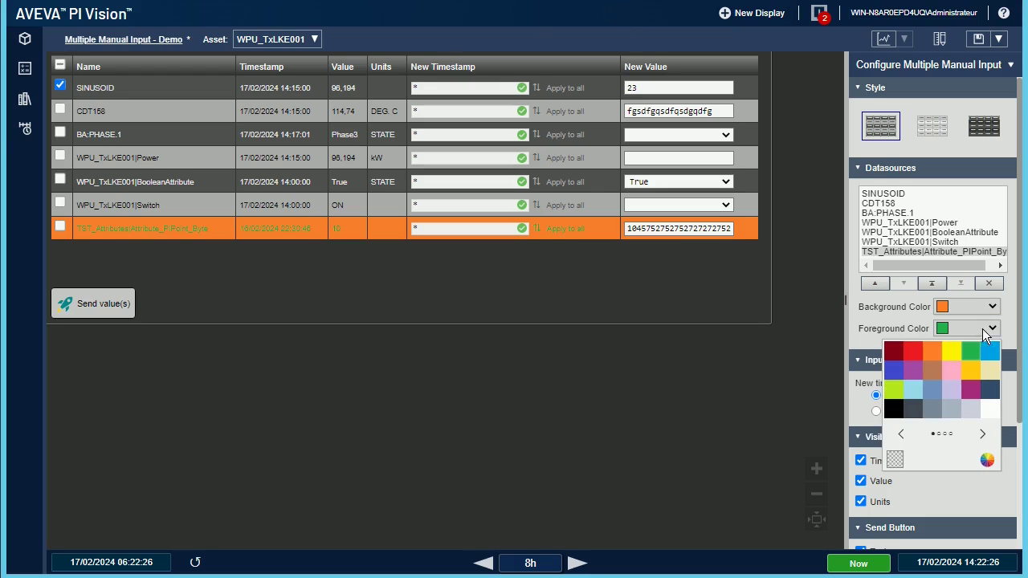
{"action": "left_click", "coordinate": [486, 565]}
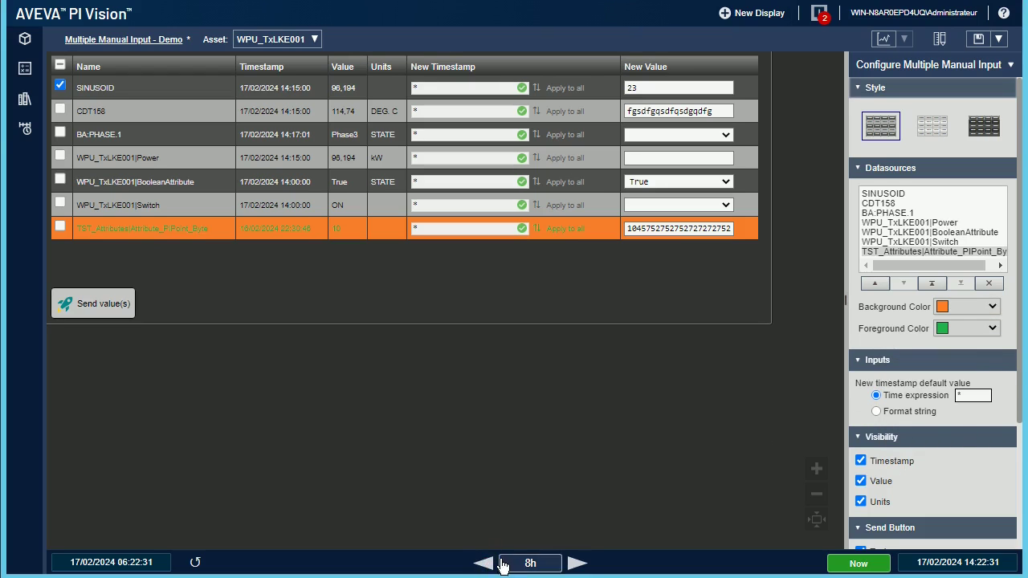
{"action": "left_click", "coordinate": [484, 565]}
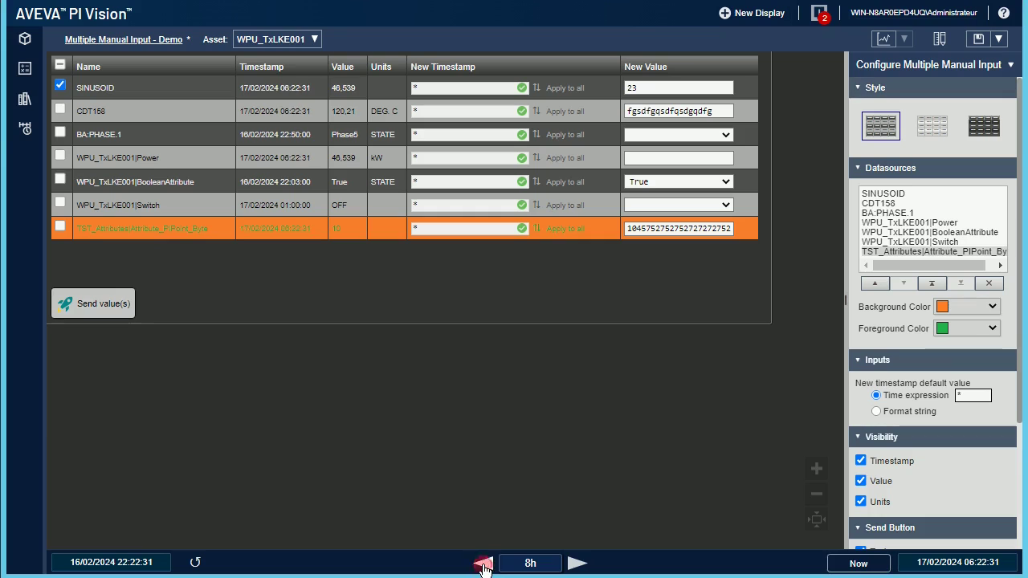
{"action": "left_click", "coordinate": [994, 331]}
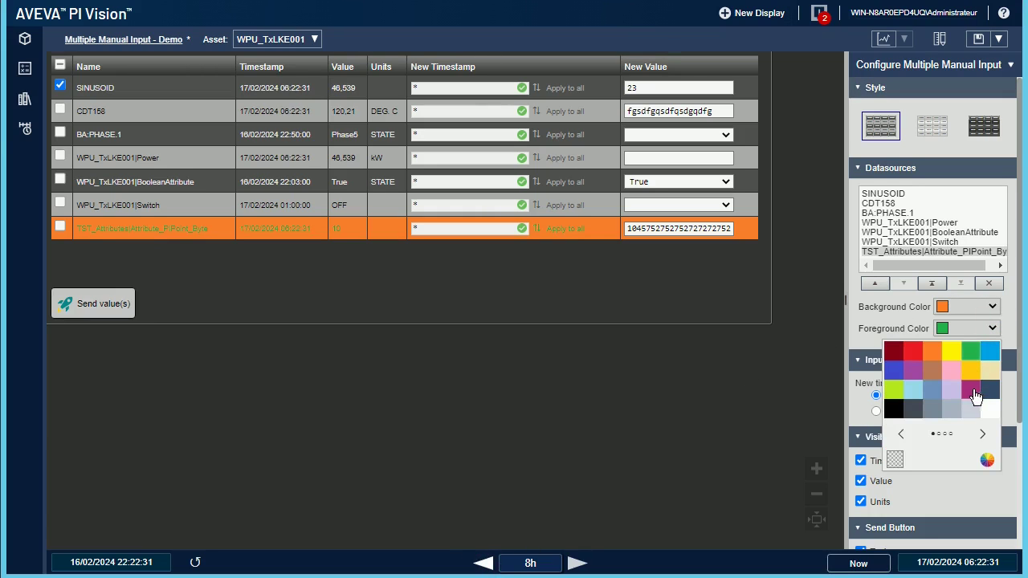
{"action": "left_click", "coordinate": [974, 389]}
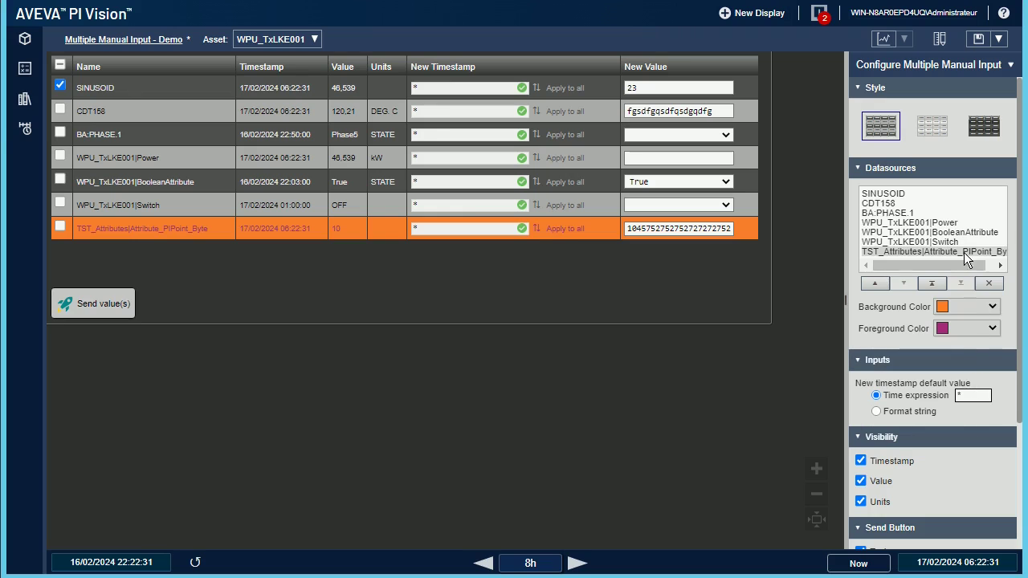
Step: Give the BooleanAttribute row a light background and dark text
{"action": "left_click", "coordinate": [960, 232]}
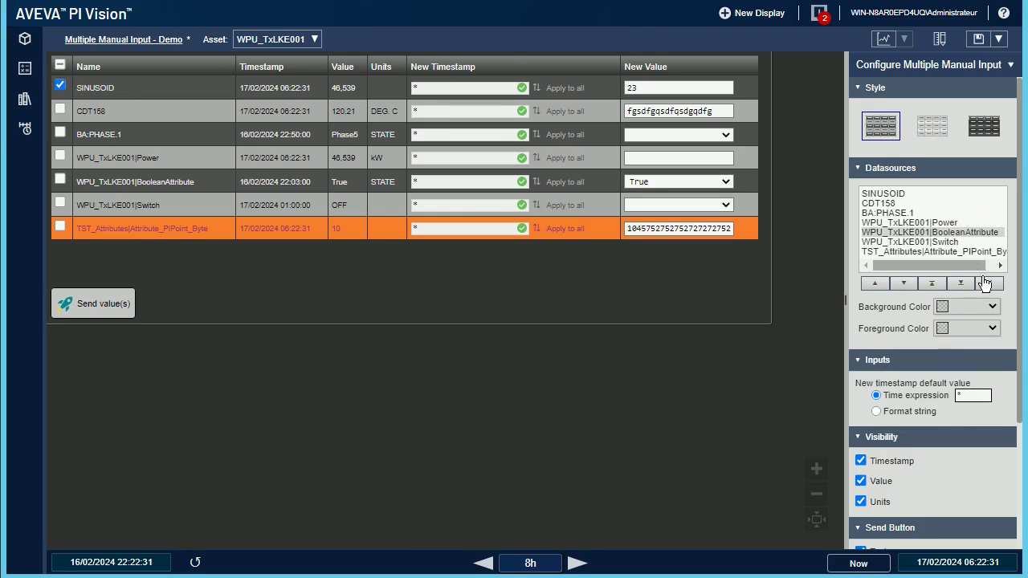
{"action": "left_click", "coordinate": [992, 307]}
{"action": "left_click", "coordinate": [970, 387]}
{"action": "left_click", "coordinate": [993, 329]}
{"action": "left_click", "coordinate": [912, 387]}
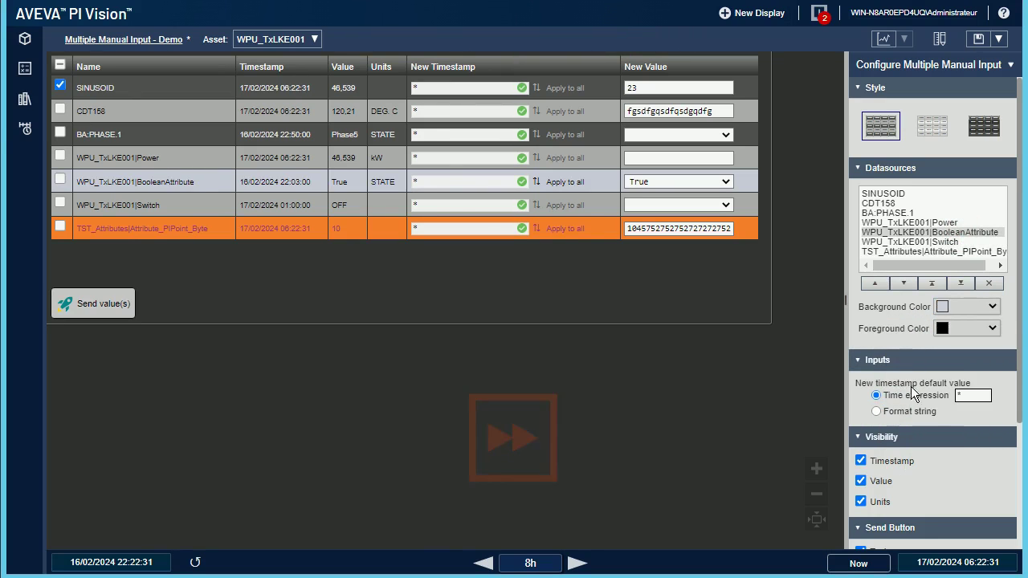
Step: Give the Switch row a pale yellow background and blue text
{"action": "left_click", "coordinate": [992, 307]}
{"action": "left_click", "coordinate": [990, 348]}
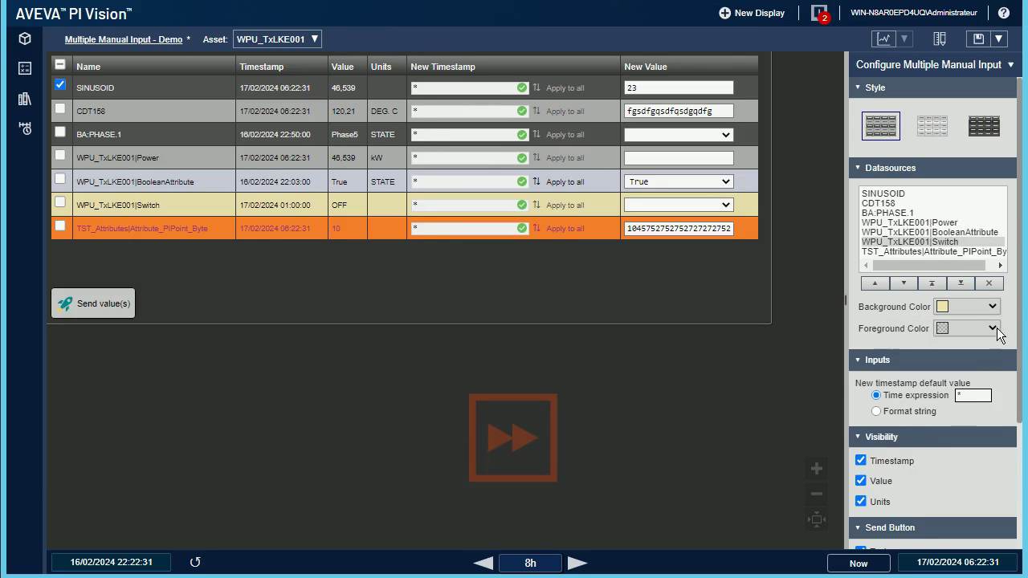
{"action": "left_click", "coordinate": [996, 328]}
{"action": "left_click", "coordinate": [990, 351]}
{"action": "left_click", "coordinate": [888, 213]}
Step: Give the BA:PHASE.1 row a light-blue background and green text, then collapse the settings panels
{"action": "left_click", "coordinate": [992, 307]}
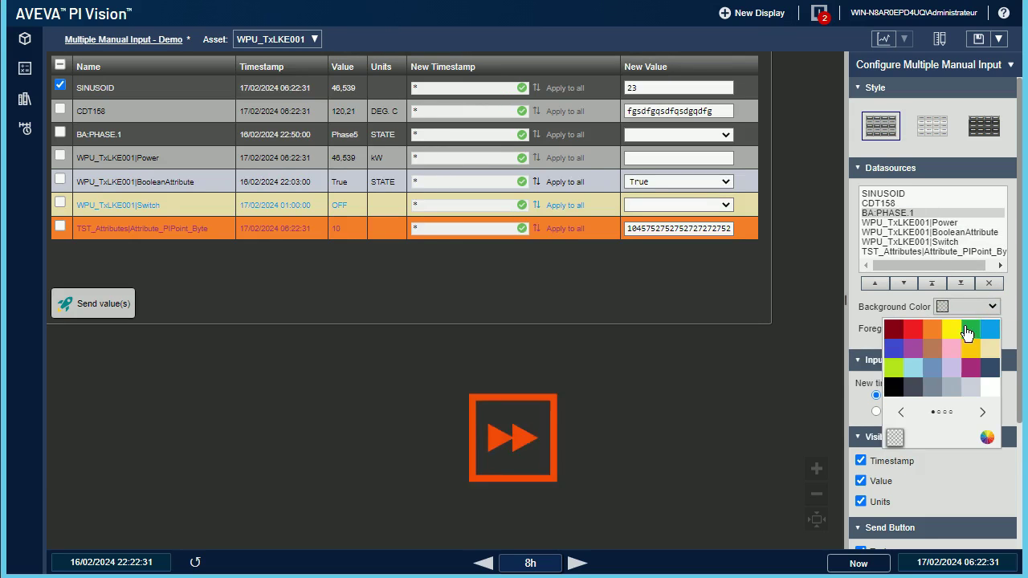
{"action": "left_click", "coordinate": [913, 367]}
{"action": "left_click", "coordinate": [993, 328]}
{"action": "left_click", "coordinate": [971, 349]}
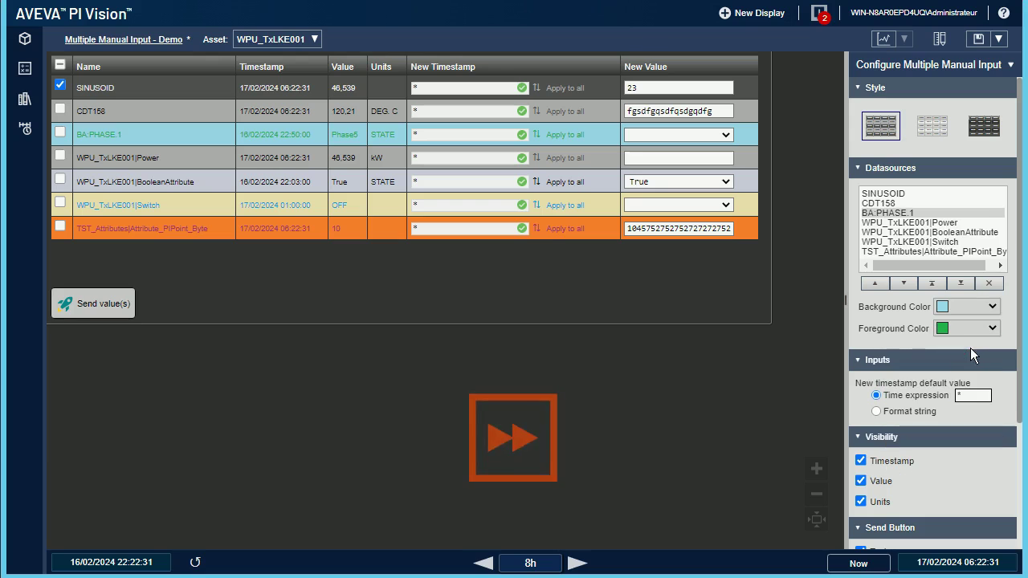
{"action": "left_click", "coordinate": [884, 168]}
{"action": "left_click", "coordinate": [871, 88]}
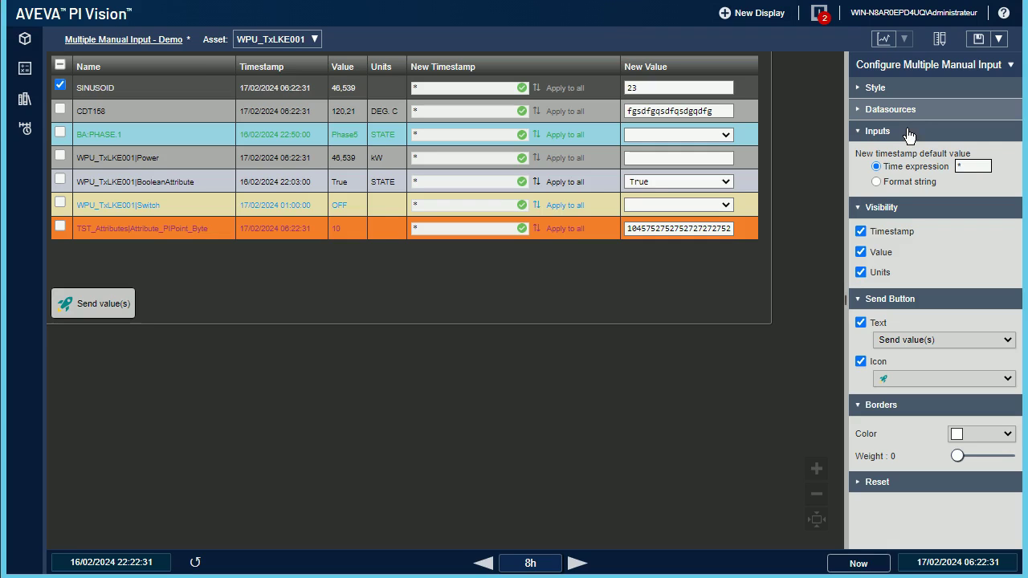
Step: Set the default new-timestamp expression to *-1h, save the display, and reload it
{"action": "left_click", "coordinate": [964, 166]}
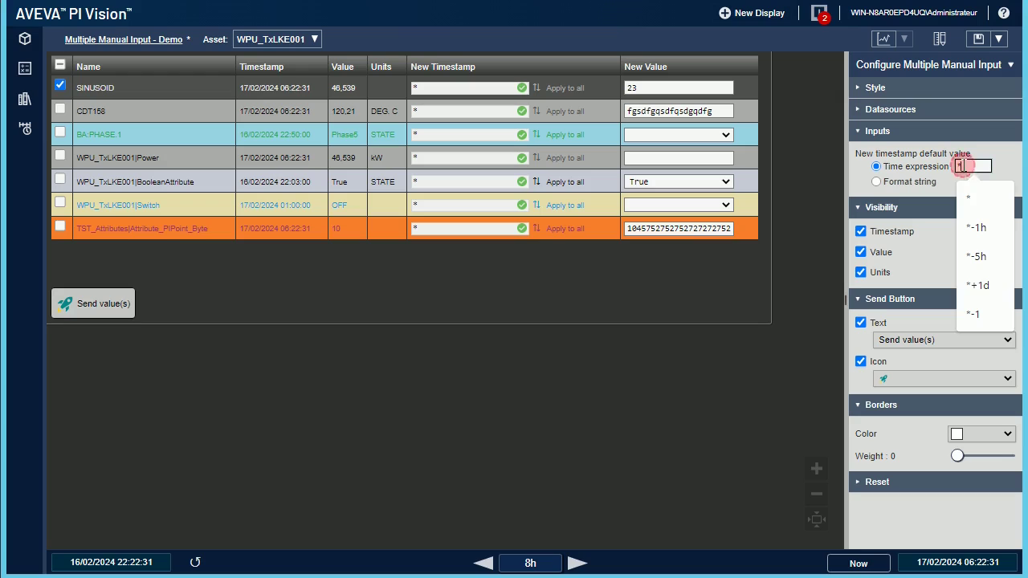
{"action": "type", "text": "-1"}
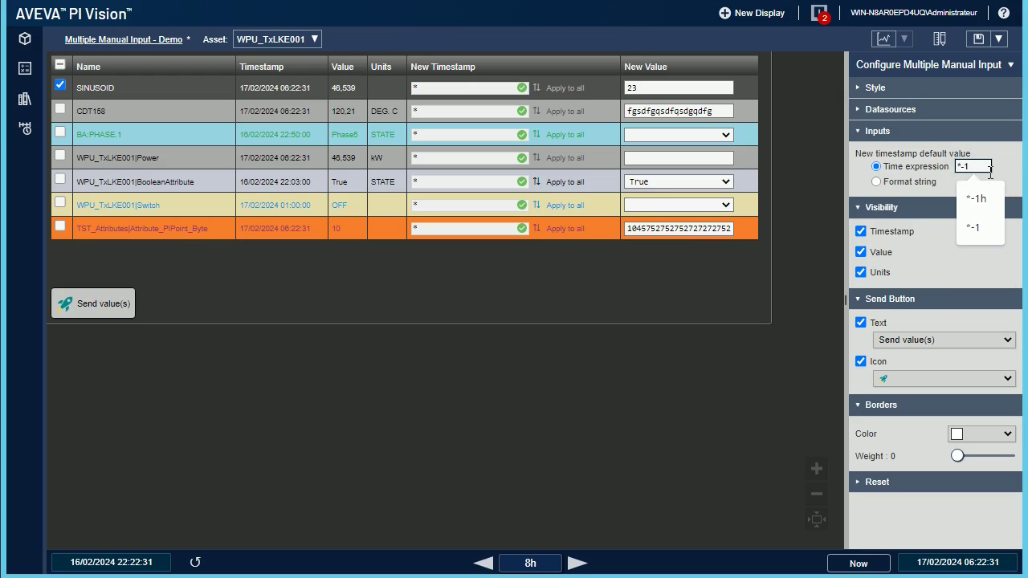
{"action": "type", "text": "h"}
{"action": "left_click", "coordinate": [981, 40]}
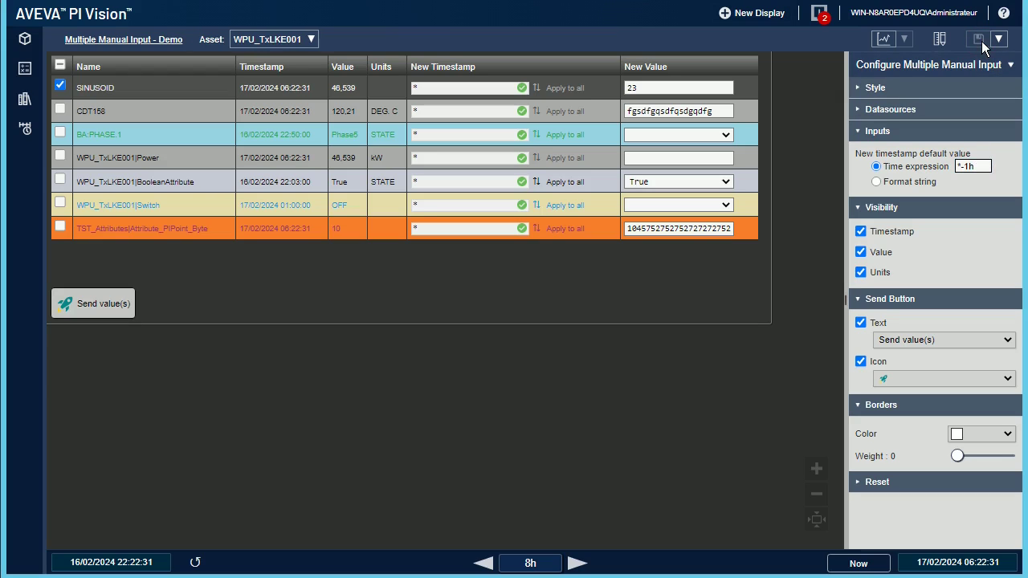
{"action": "left_click", "coordinate": [459, 375]}
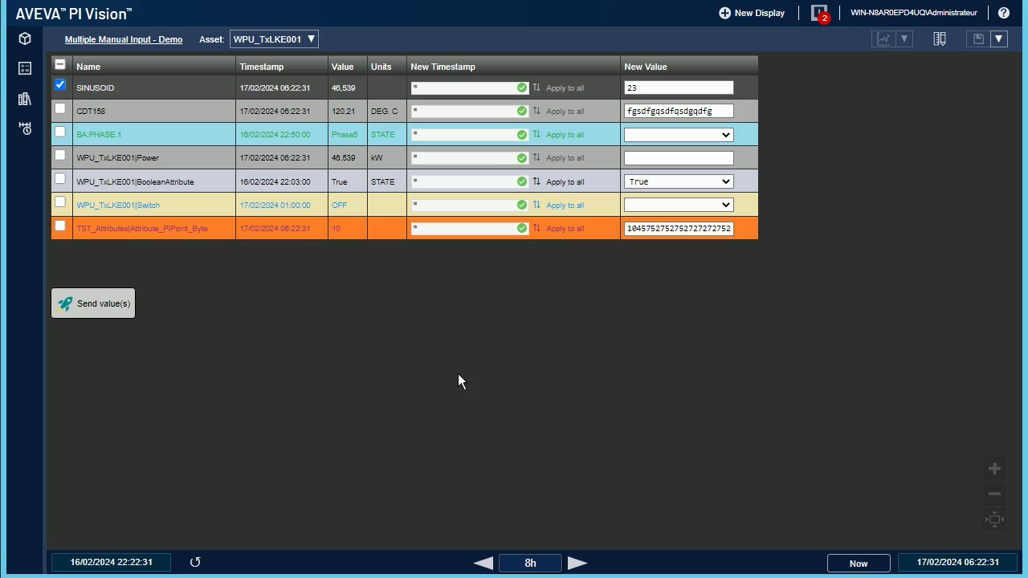
{"action": "key", "text": "F5"}
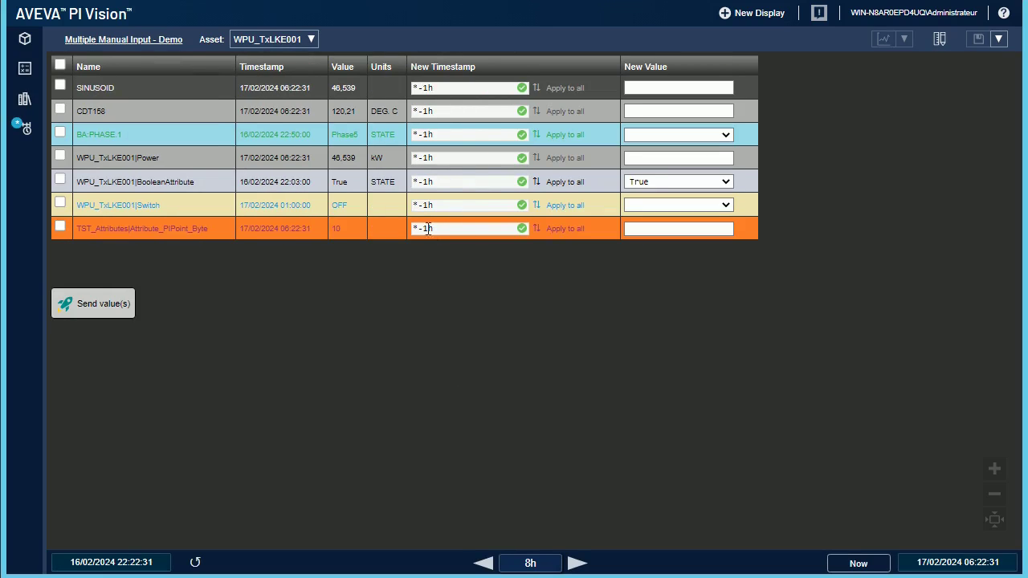
Step: Change the default time expression from *-1h to *-2d and save the display
{"action": "right_click", "coordinate": [473, 121]}
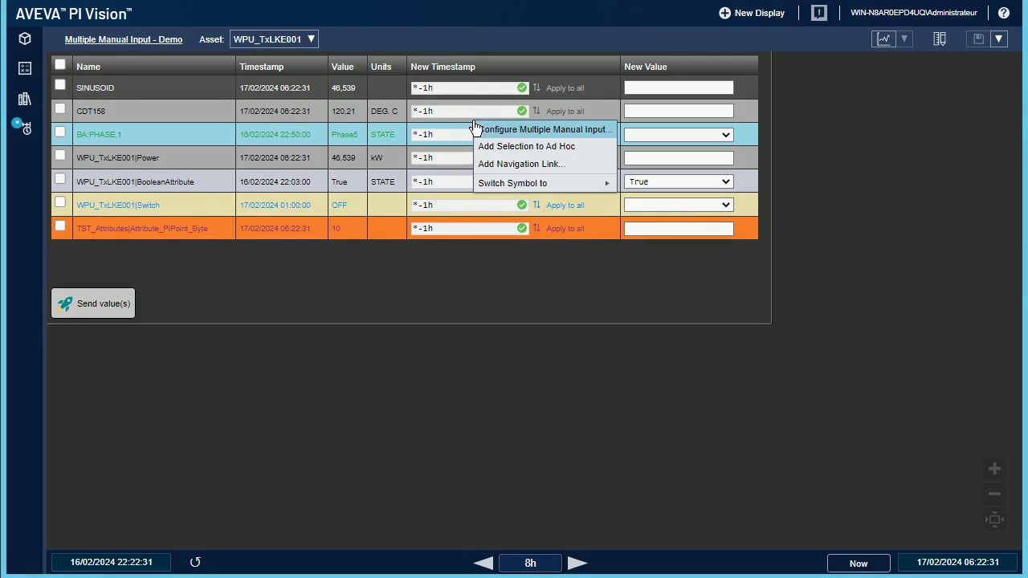
{"action": "left_click", "coordinate": [502, 129]}
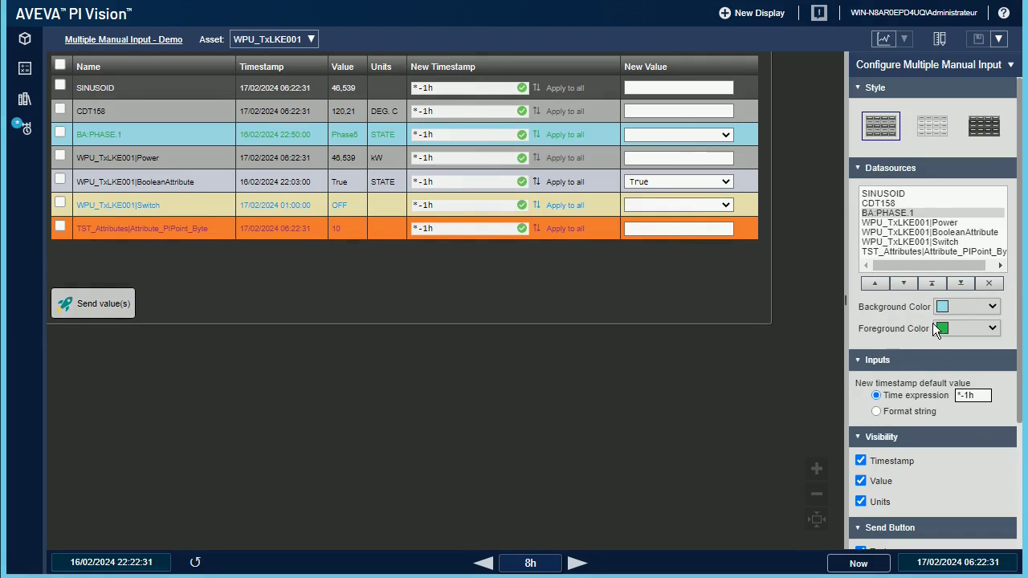
{"action": "double_click", "coordinate": [980, 395]}
{"action": "type", "text": "2d"}
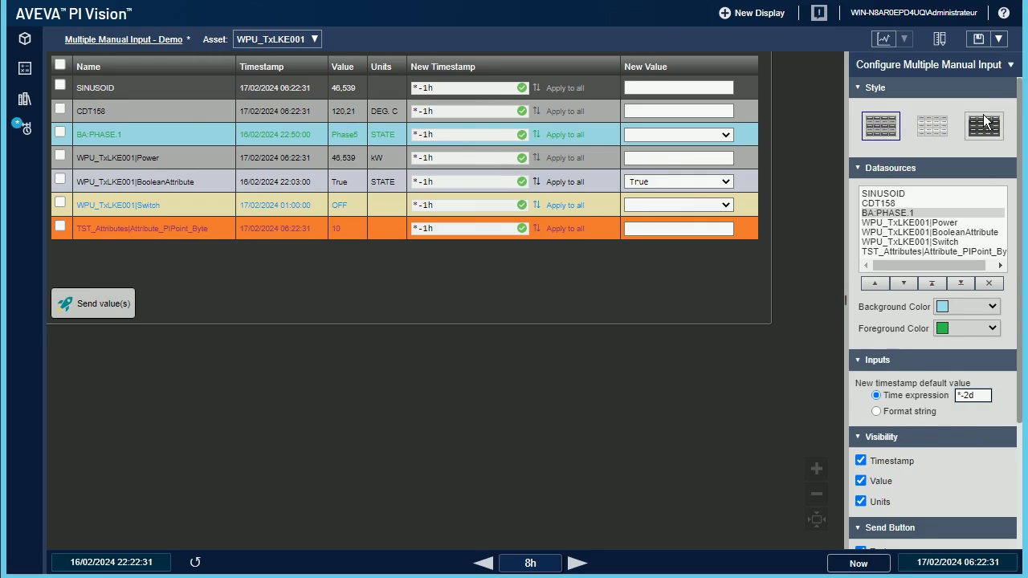
{"action": "left_click", "coordinate": [984, 43]}
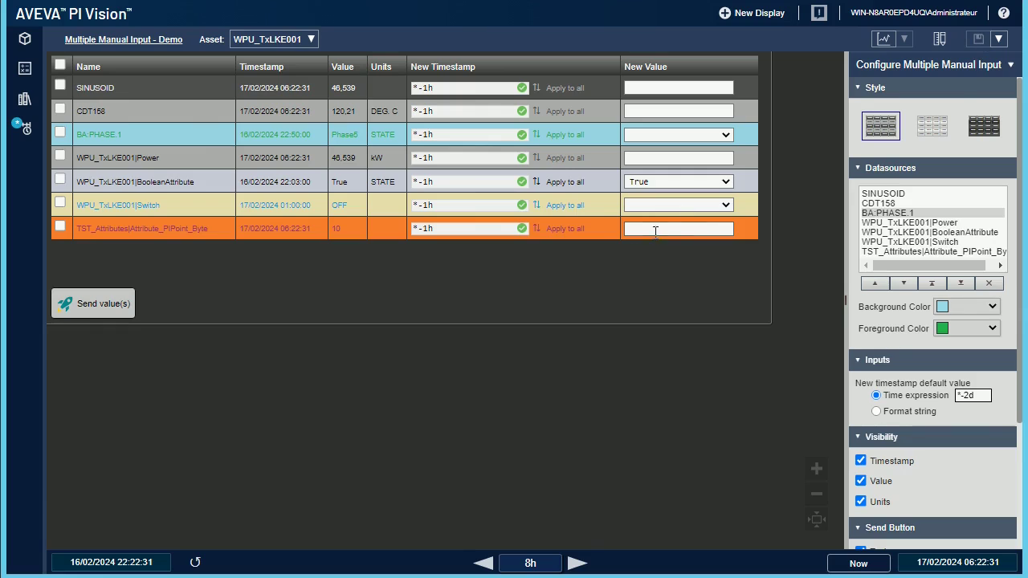
{"action": "left_click", "coordinate": [428, 369]}
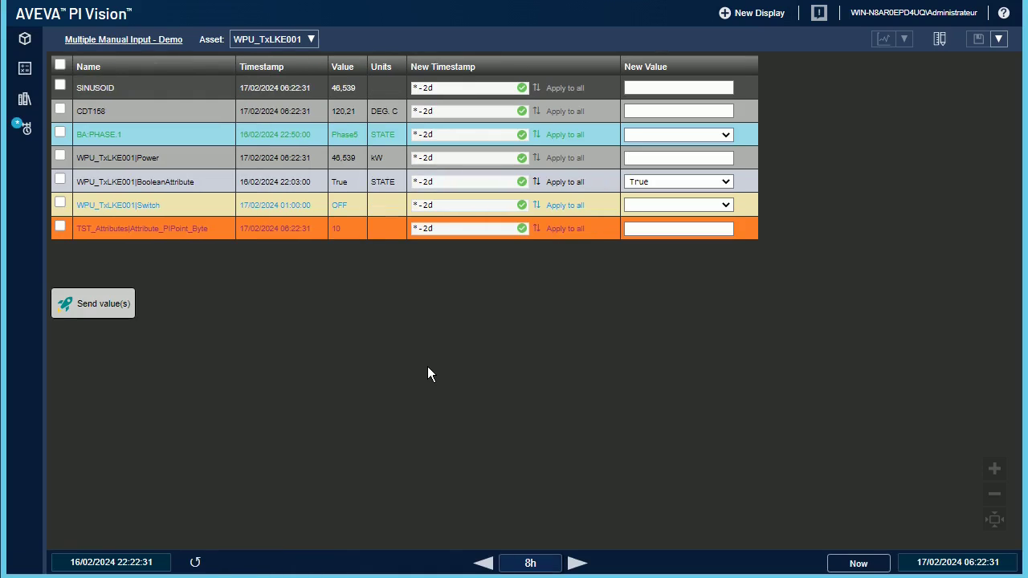
Step: Switch the default new timestamp to a format string with seconds set to 00, and save
{"action": "right_click", "coordinate": [485, 118]}
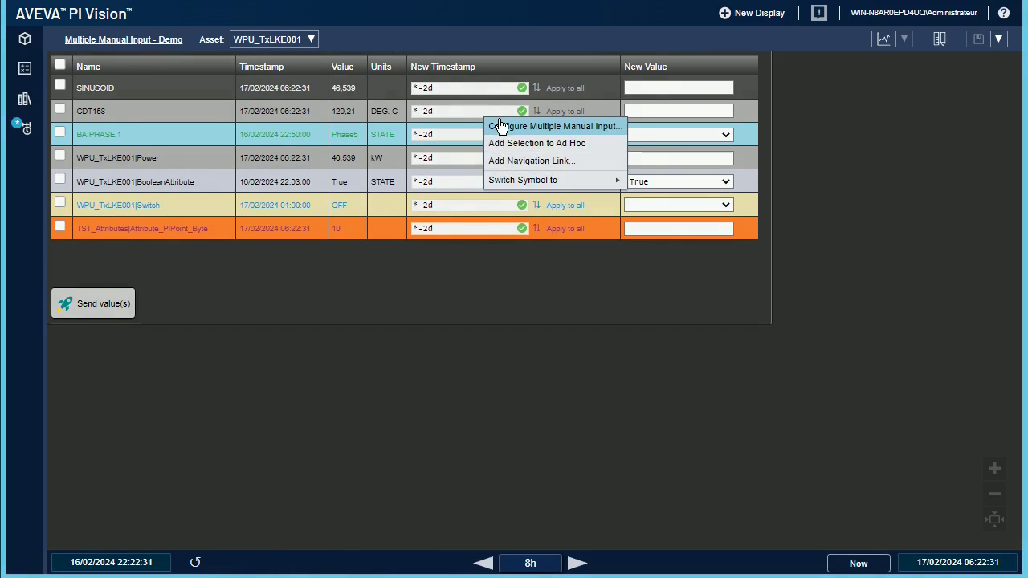
{"action": "left_click", "coordinate": [500, 127]}
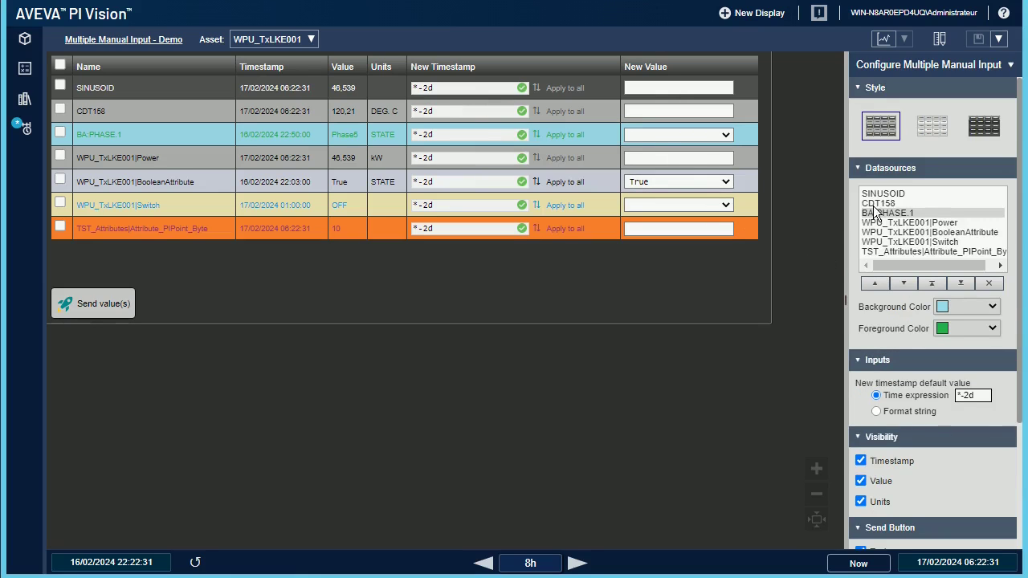
{"action": "left_click", "coordinate": [868, 174]}
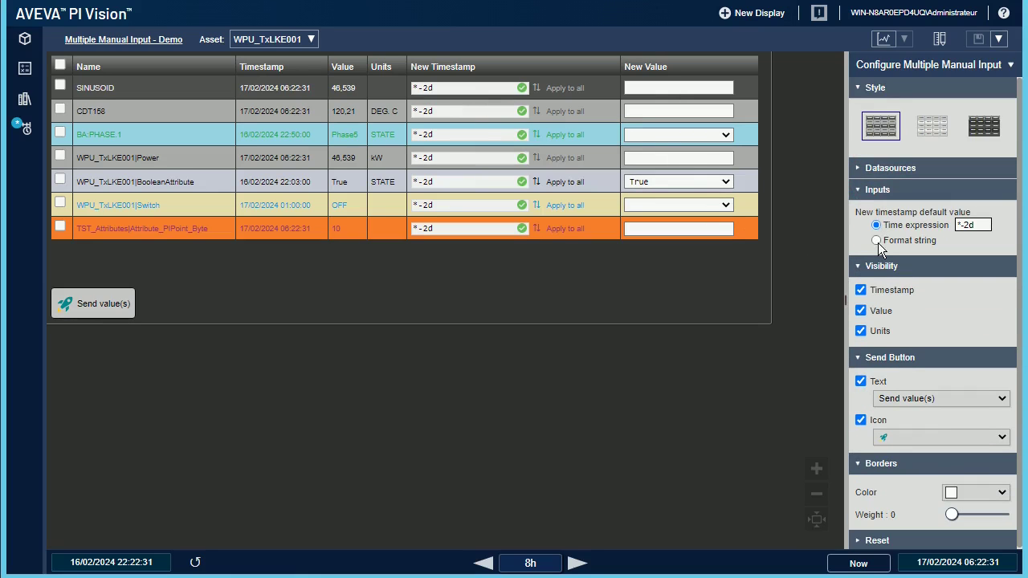
{"action": "left_click", "coordinate": [877, 241]}
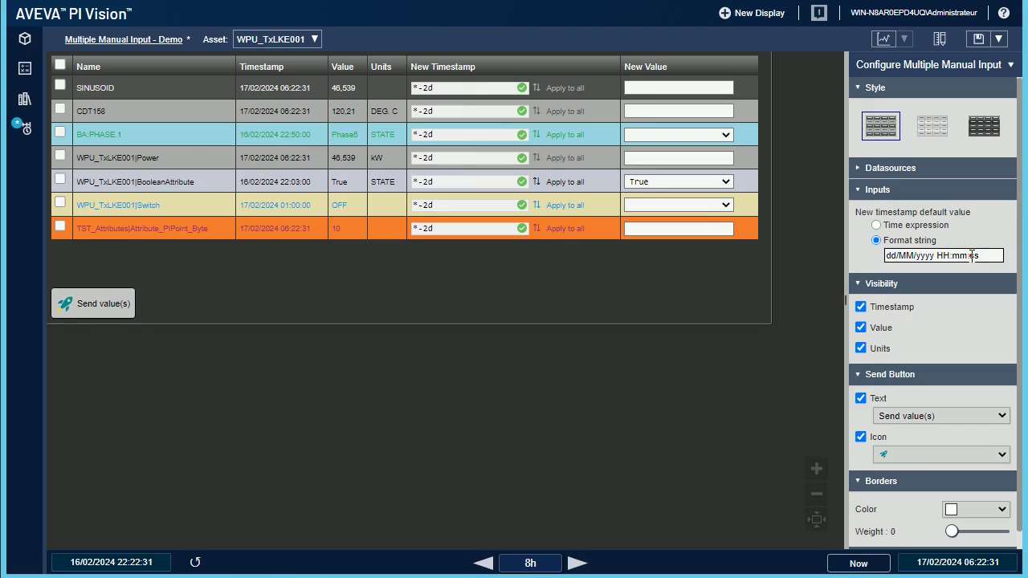
{"action": "double_click", "coordinate": [972, 256]}
{"action": "type", "text": "00"}
{"action": "left_click", "coordinate": [980, 40]}
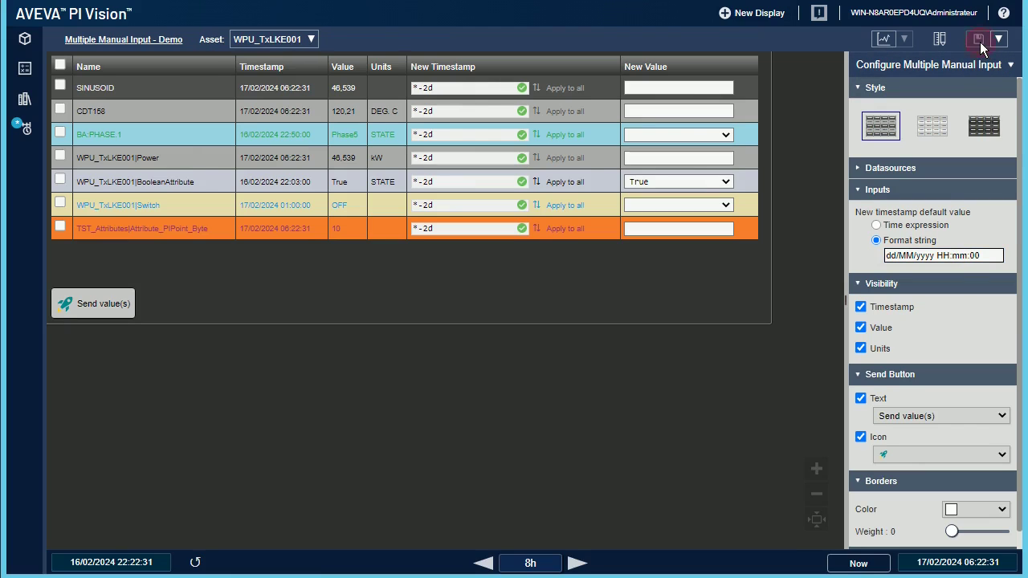
{"action": "left_click", "coordinate": [283, 379]}
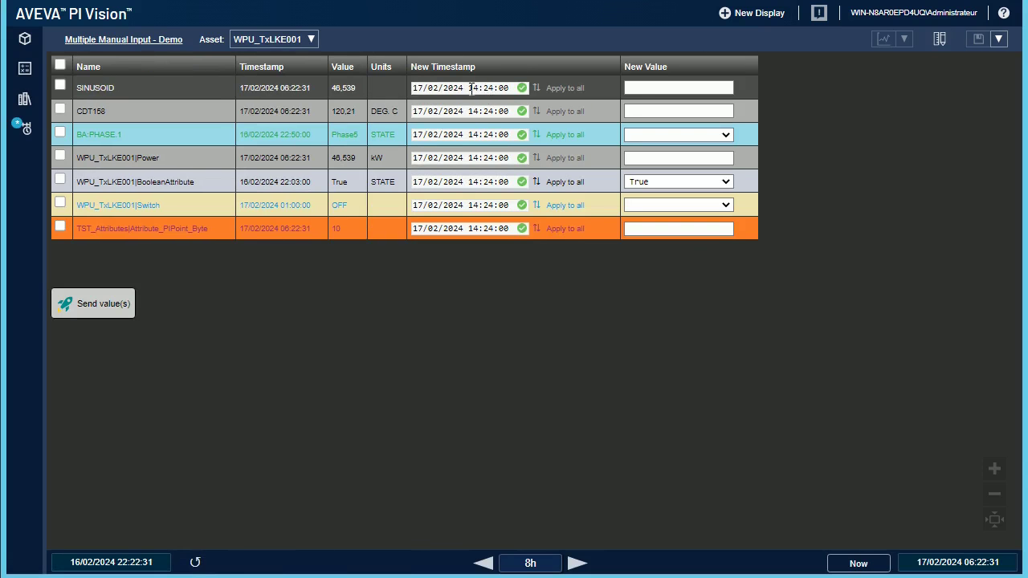
Step: Set the display's time range end time to * to refresh the table
{"action": "left_click_drag", "start_coordinate": [471, 88], "coordinate": [512, 89]}
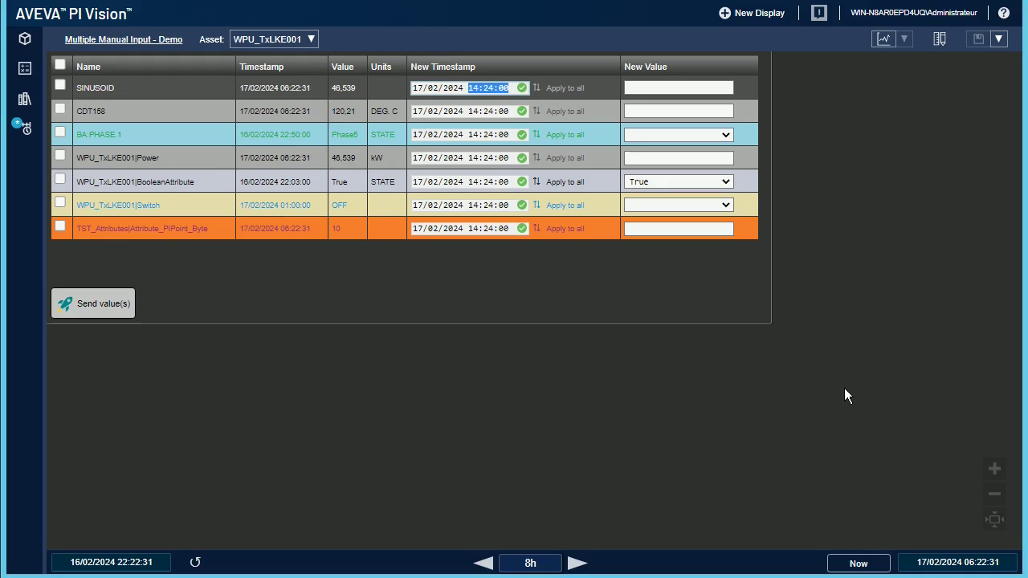
{"action": "left_click", "coordinate": [866, 564]}
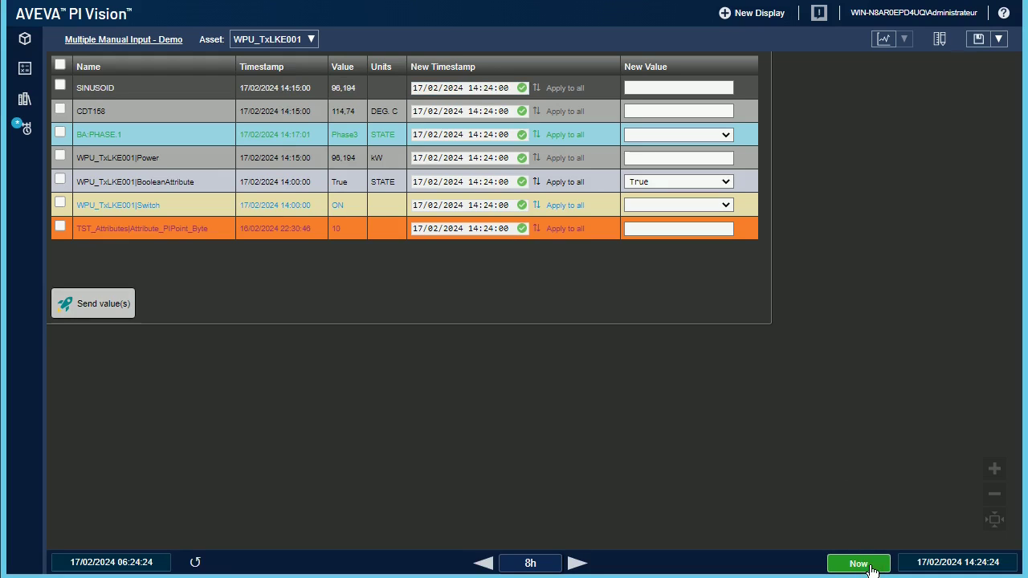
{"action": "left_click", "coordinate": [968, 560]}
{"action": "type", "text": "*"}
{"action": "left_click", "coordinate": [930, 489]}
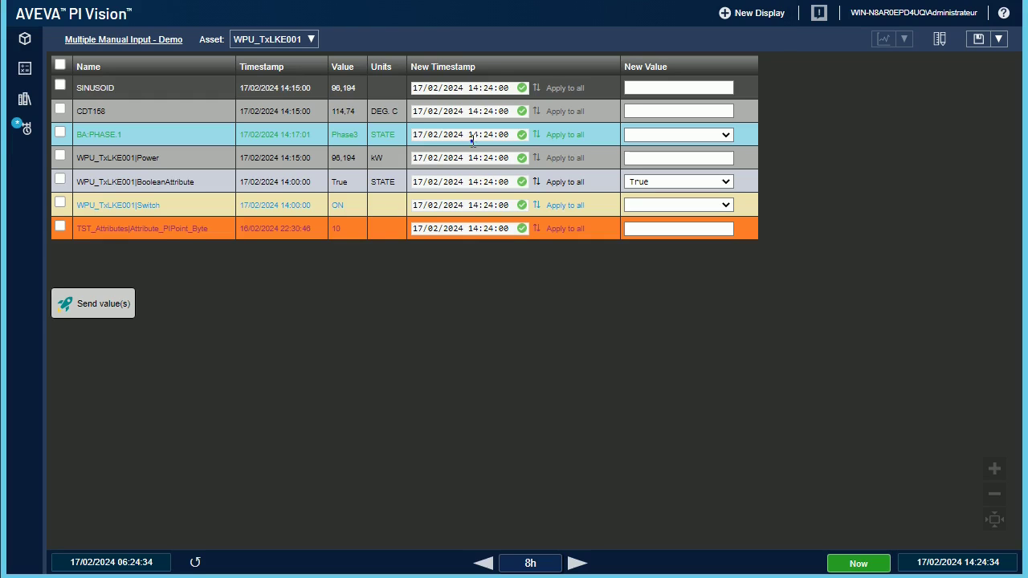
Step: Change the format string's time to 18:00:00 and save the display
{"action": "right_click", "coordinate": [473, 139]}
{"action": "left_click", "coordinate": [498, 151]}
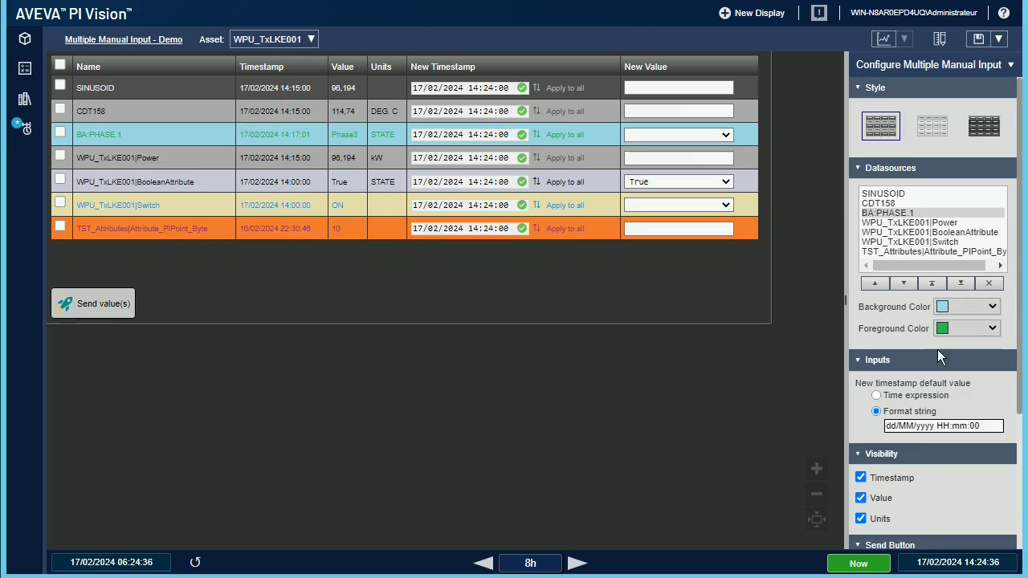
{"action": "left_click", "coordinate": [960, 427]}
{"action": "type", "text": "00"}
{"action": "key", "text": "Delete"}
{"action": "key", "text": "Delete"}
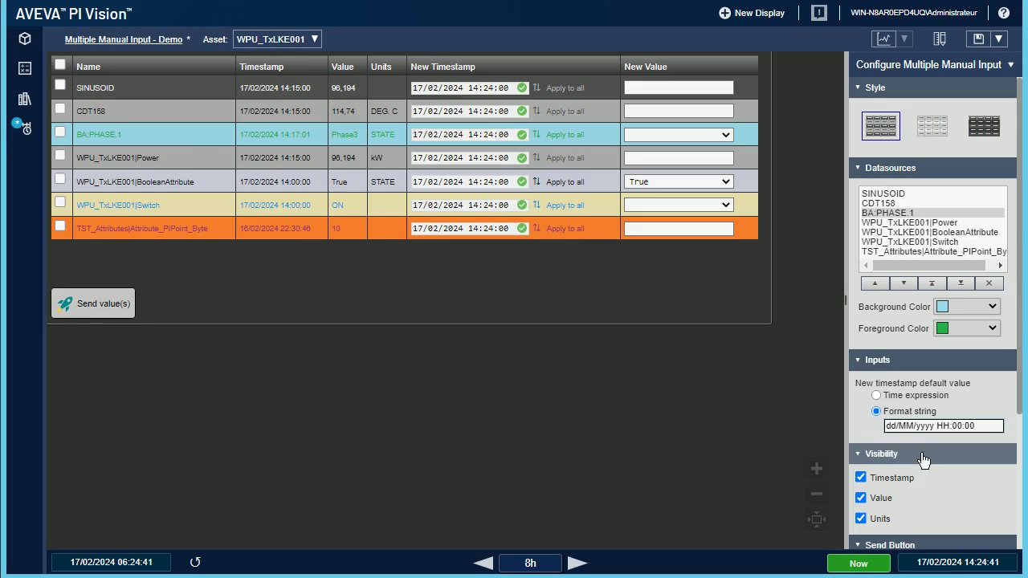
{"action": "double_click", "coordinate": [945, 421]}
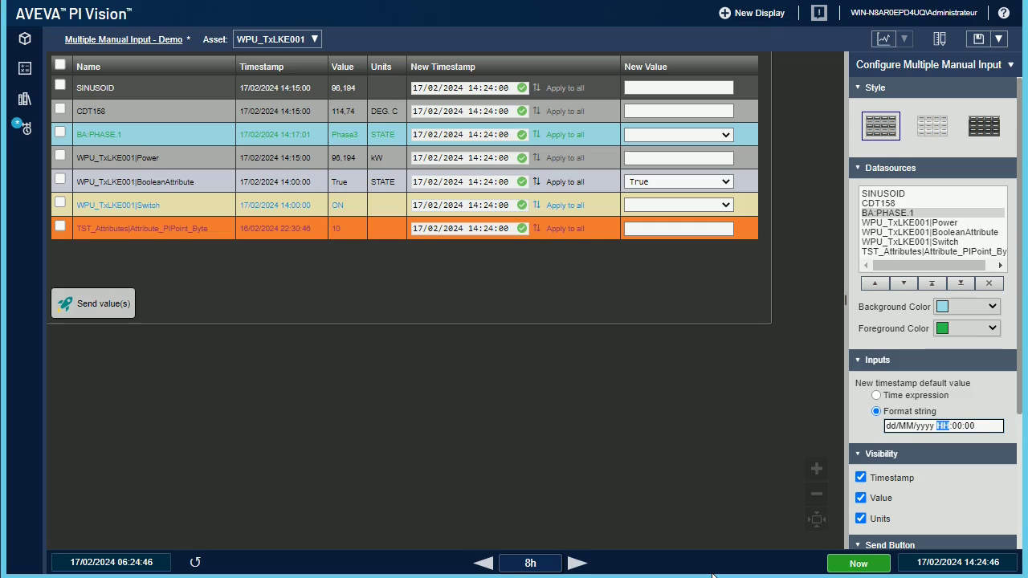
{"action": "type", "text": "18"}
{"action": "left_click", "coordinate": [975, 42]}
{"action": "left_click", "coordinate": [439, 388]}
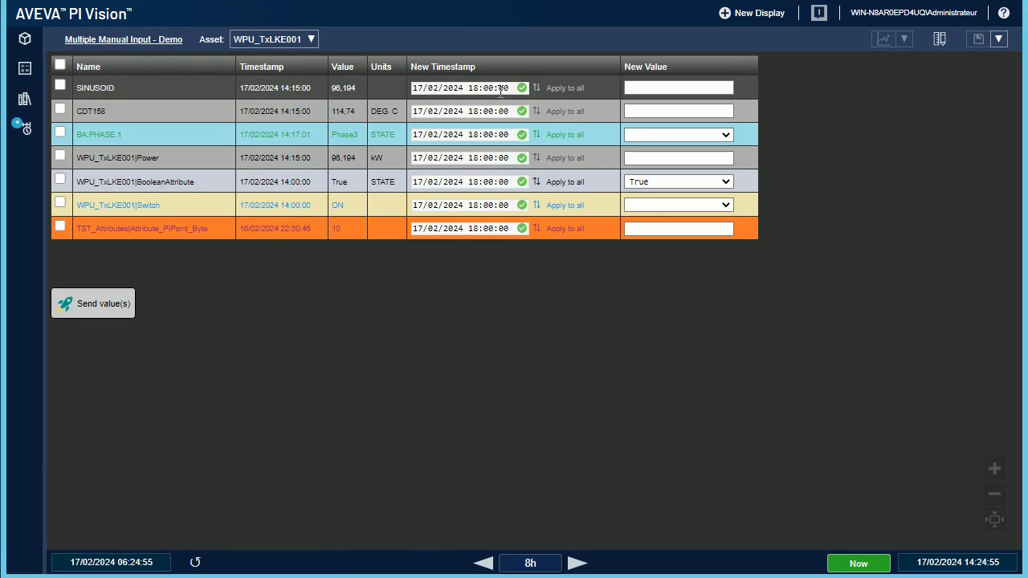
Step: Reopen the table's configuration with the datasources section collapsed
{"action": "right_click", "coordinate": [474, 112]}
{"action": "left_click", "coordinate": [503, 119]}
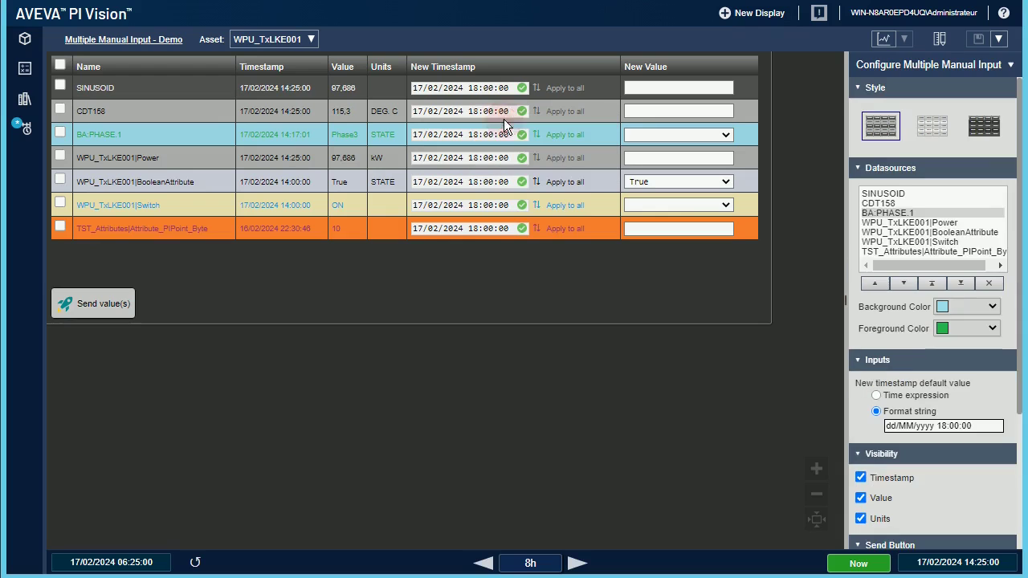
{"action": "left_click", "coordinate": [858, 171]}
{"action": "left_click", "coordinate": [858, 193]}
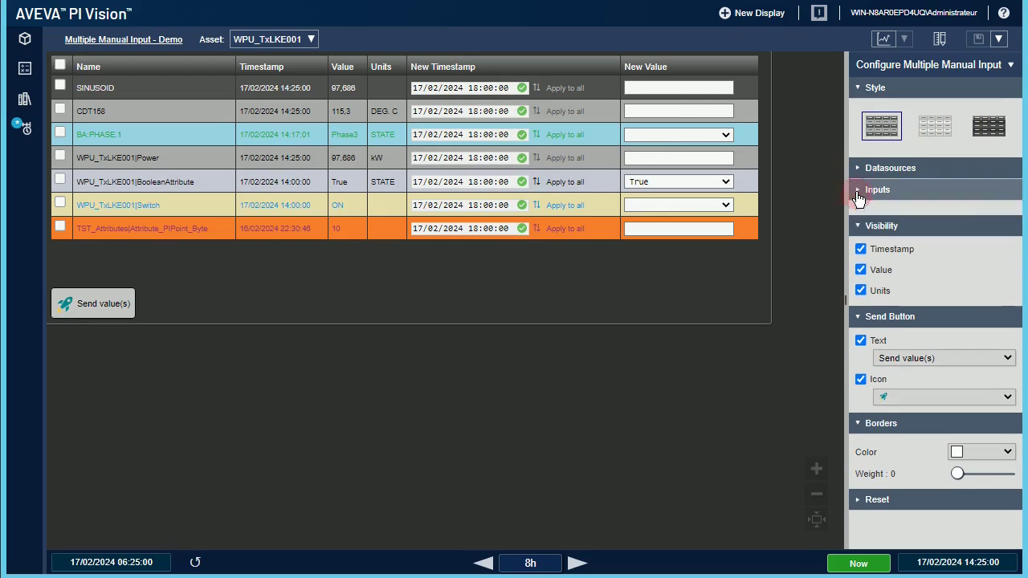
{"action": "left_click", "coordinate": [860, 235]}
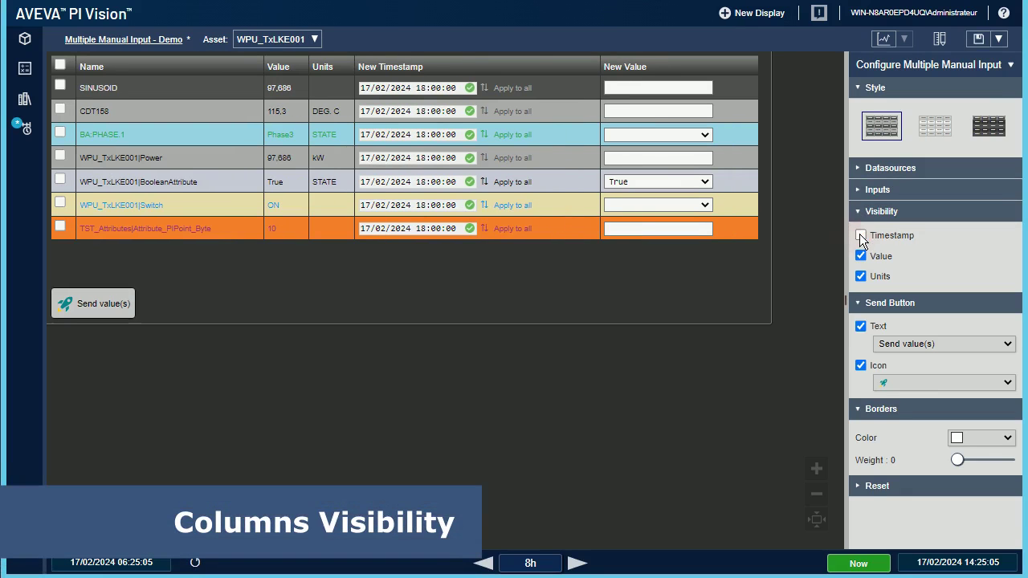
{"action": "left_click", "coordinate": [861, 254]}
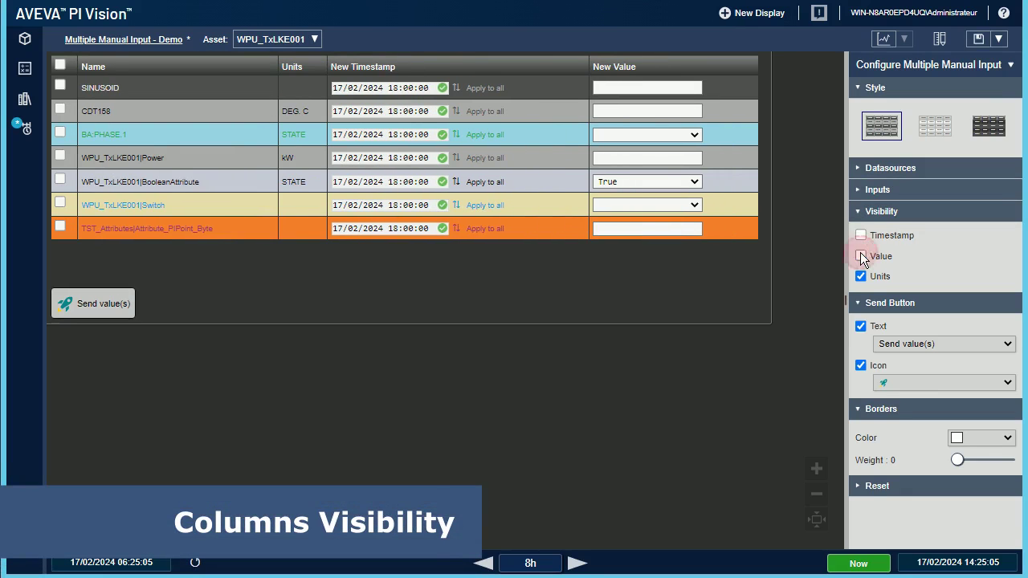
{"action": "left_click", "coordinate": [860, 277]}
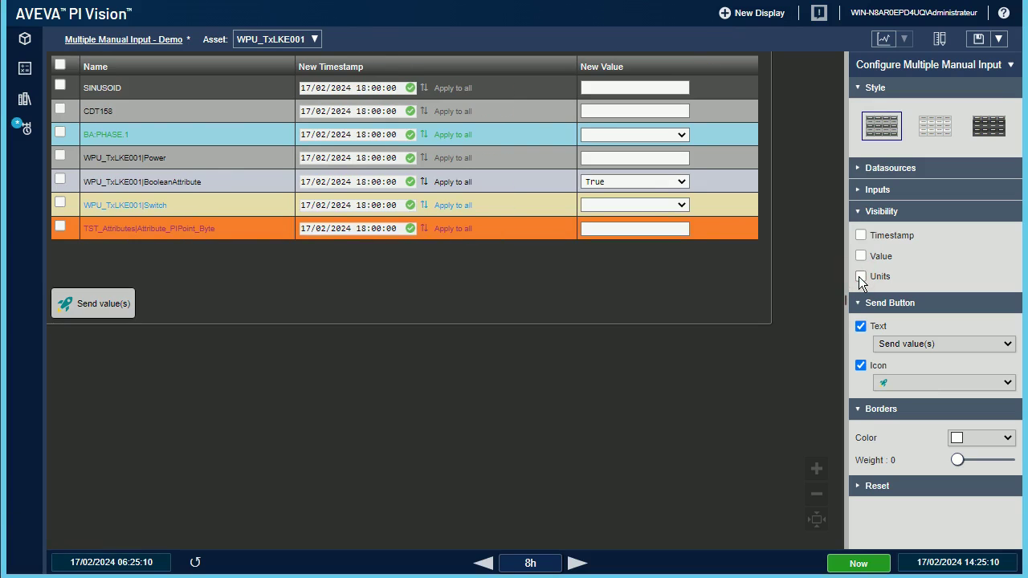
{"action": "left_click", "coordinate": [861, 257]}
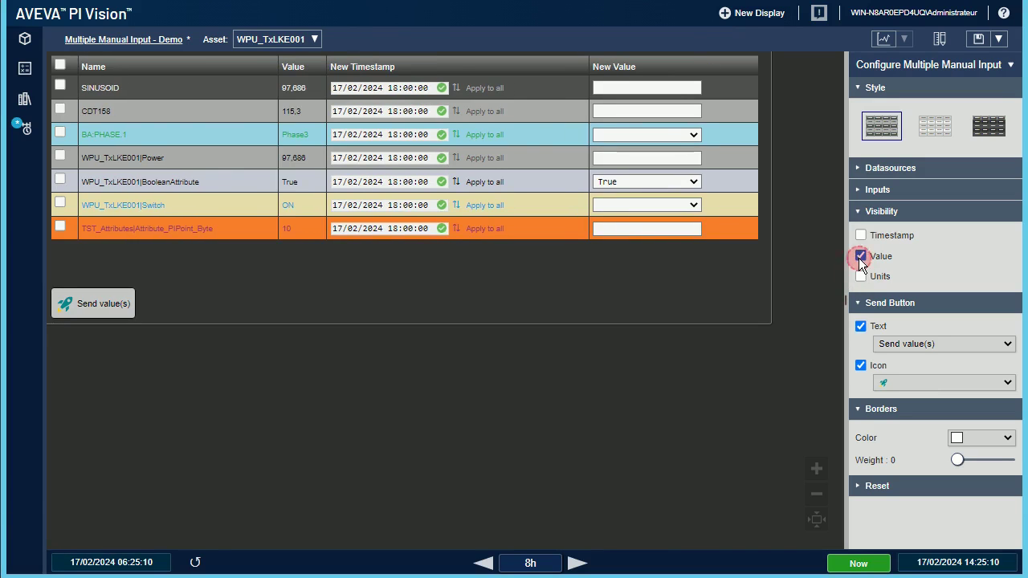
{"action": "left_click", "coordinate": [860, 236]}
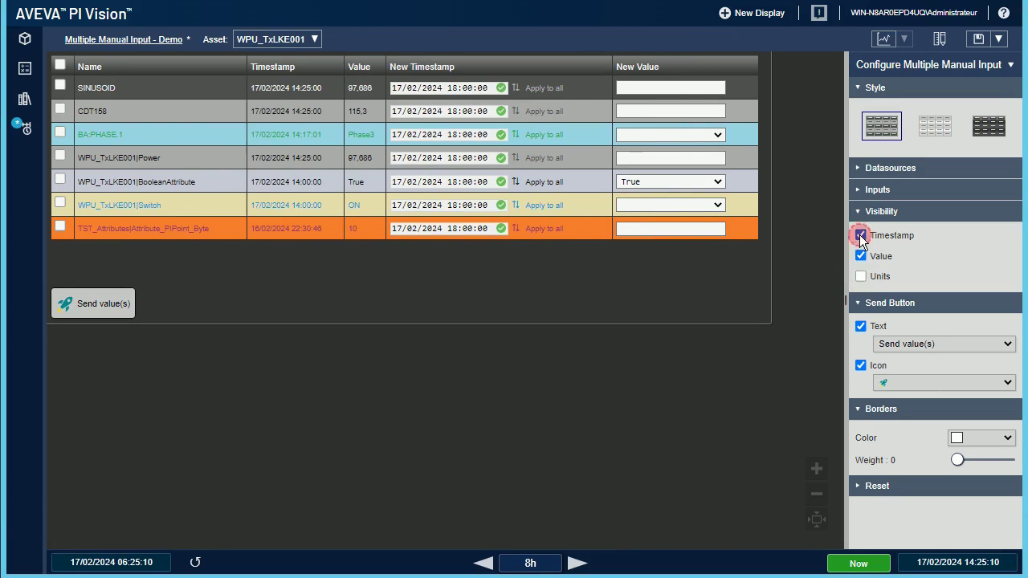
{"action": "left_click", "coordinate": [861, 276]}
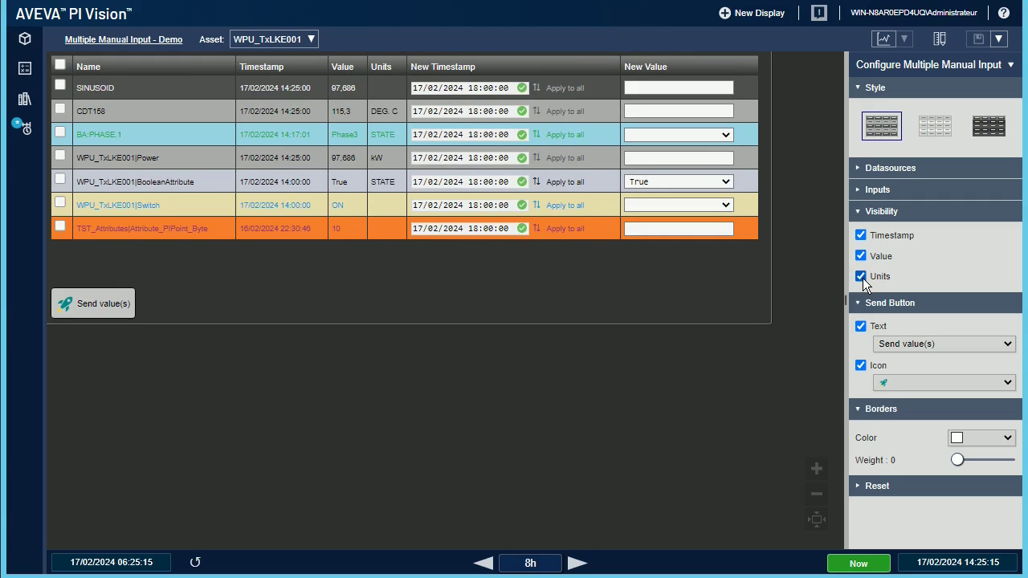
{"action": "left_click", "coordinate": [862, 214]}
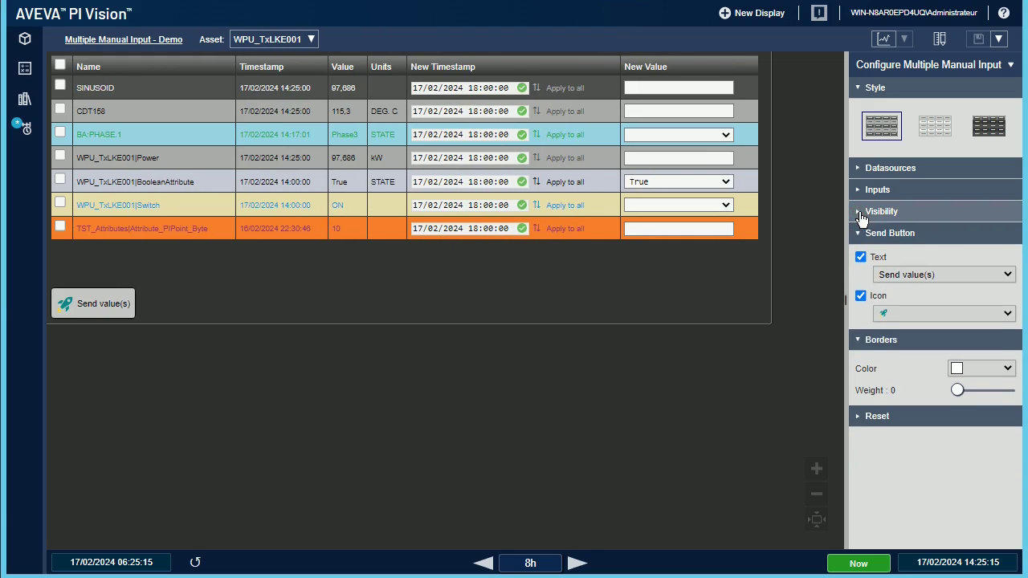
Step: Set the send button label to custom text 'Go !'
{"action": "left_click", "coordinate": [1008, 274]}
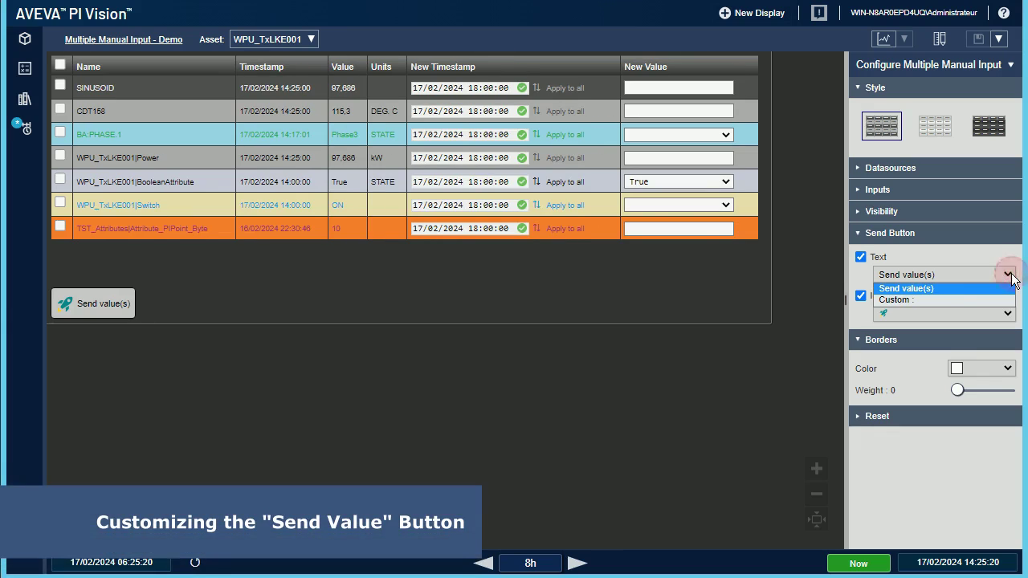
{"action": "left_click", "coordinate": [915, 299]}
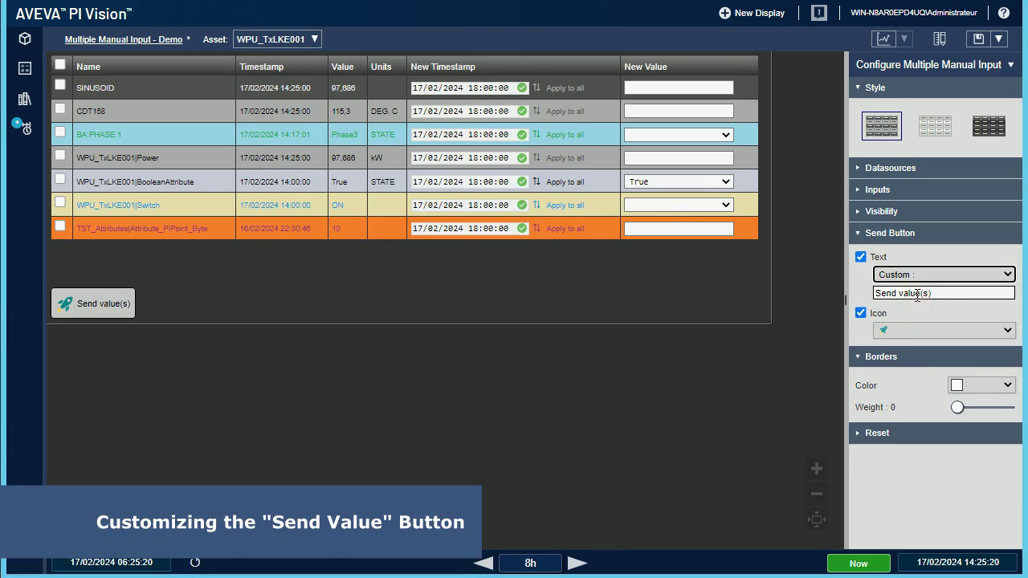
{"action": "left_click", "coordinate": [947, 294]}
{"action": "left_click_drag", "start_coordinate": [947, 294], "coordinate": [843, 296]}
{"action": "type", "text": "Go"}
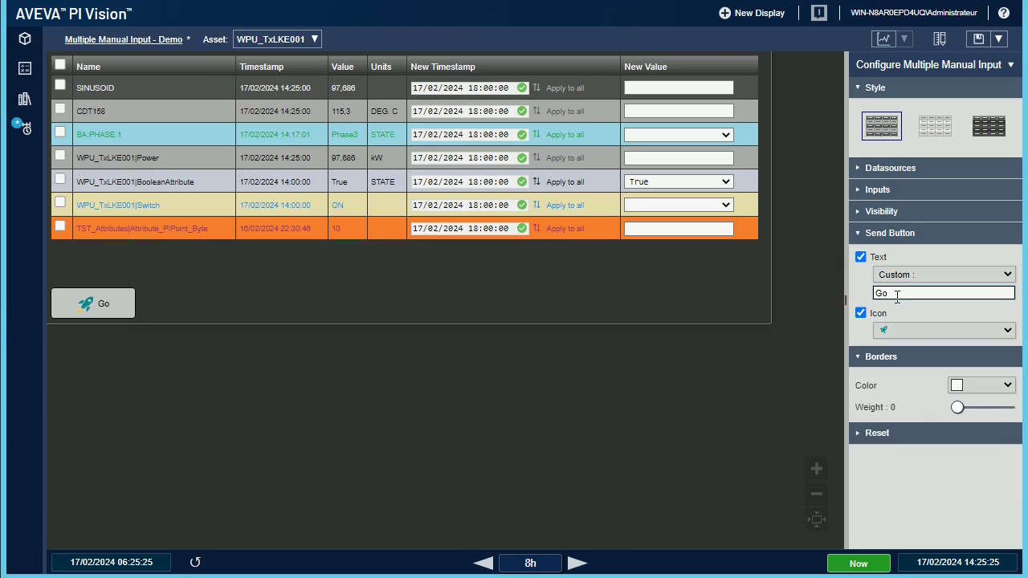
{"action": "type", "text": " !"}
Step: Toggle the send button icon off and on, then try the check-mark icon
{"action": "left_click", "coordinate": [859, 314]}
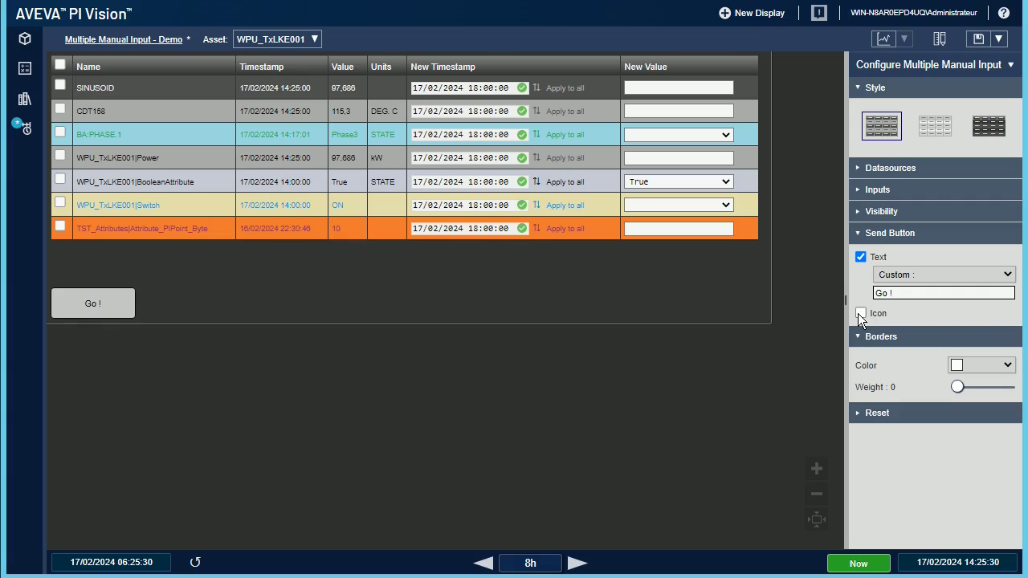
{"action": "left_click", "coordinate": [861, 314]}
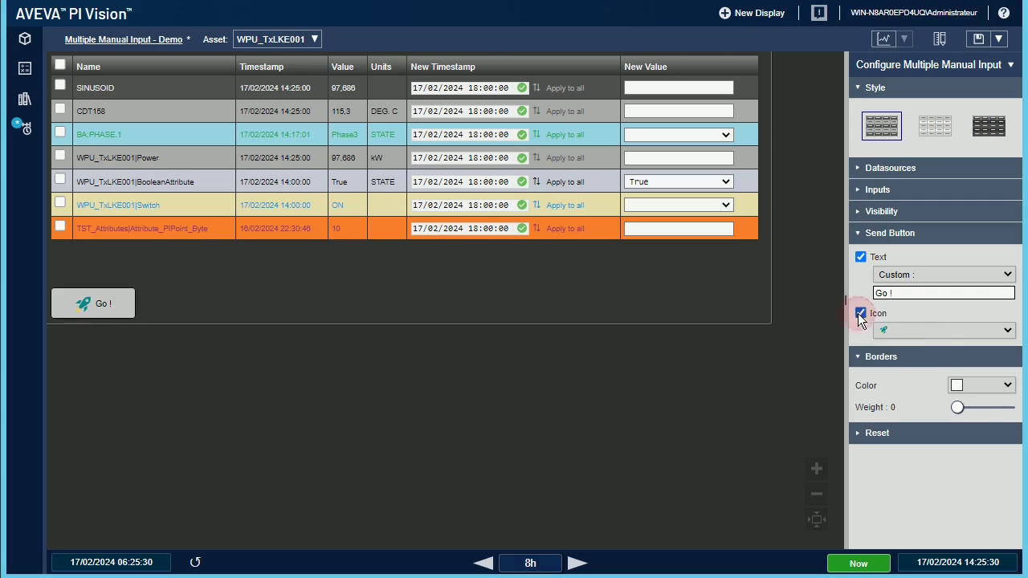
{"action": "left_click", "coordinate": [1007, 330]}
{"action": "left_click", "coordinate": [906, 360]}
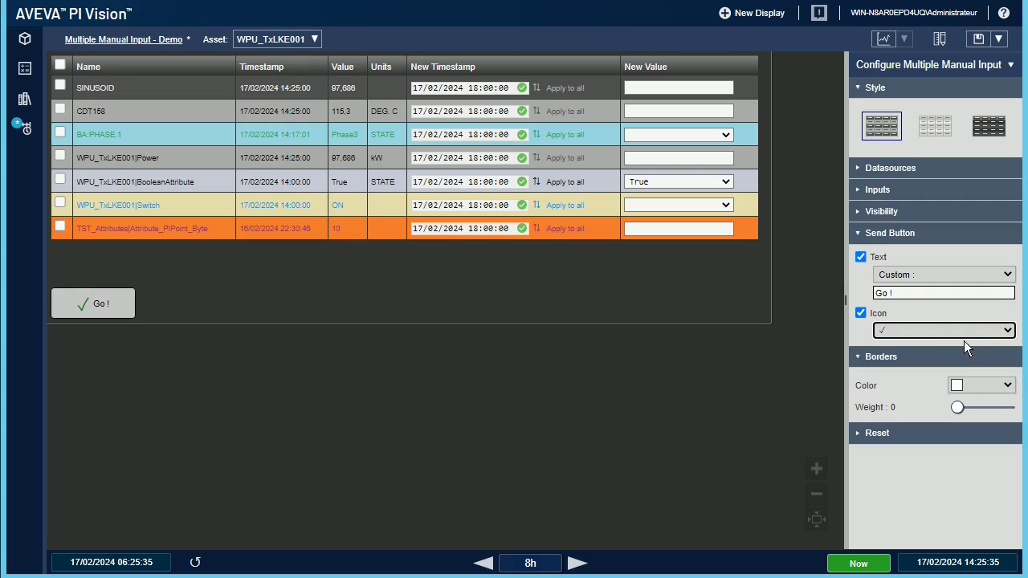
Step: Try a custom pasted check-box icon, then return the button to the rocket icon
{"action": "left_click", "coordinate": [1008, 332]}
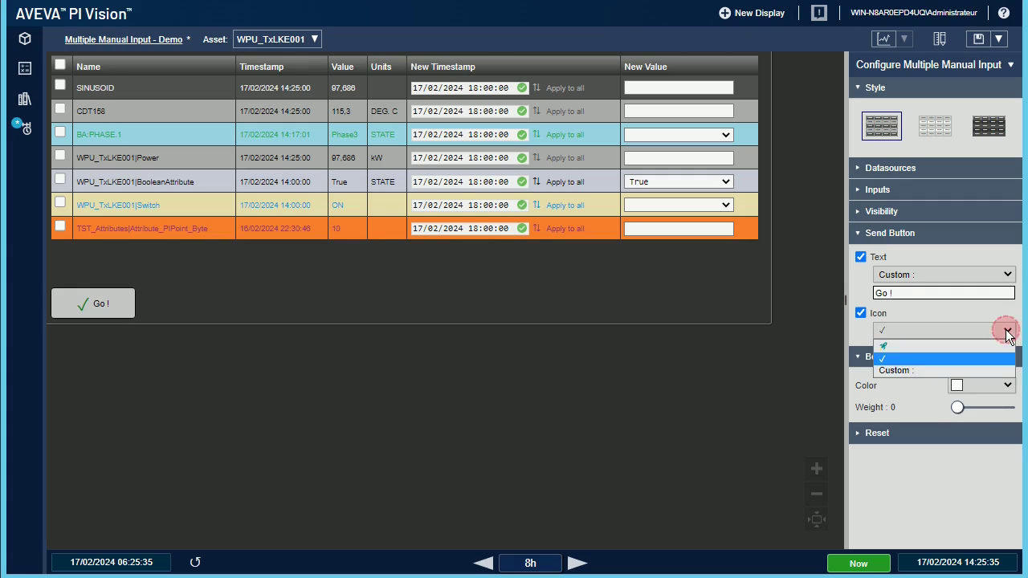
{"action": "left_click", "coordinate": [910, 368]}
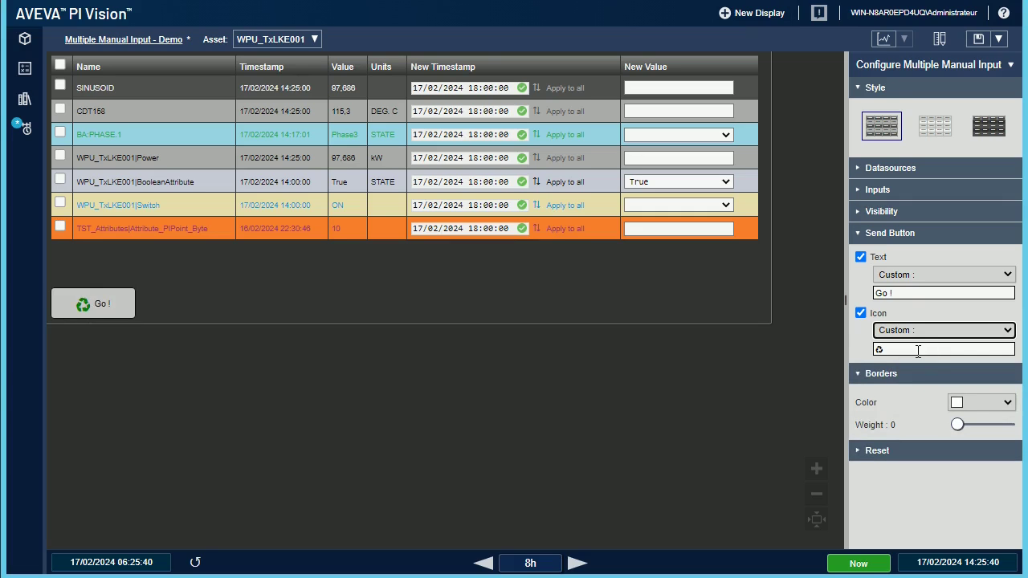
{"action": "left_click", "coordinate": [982, 403]}
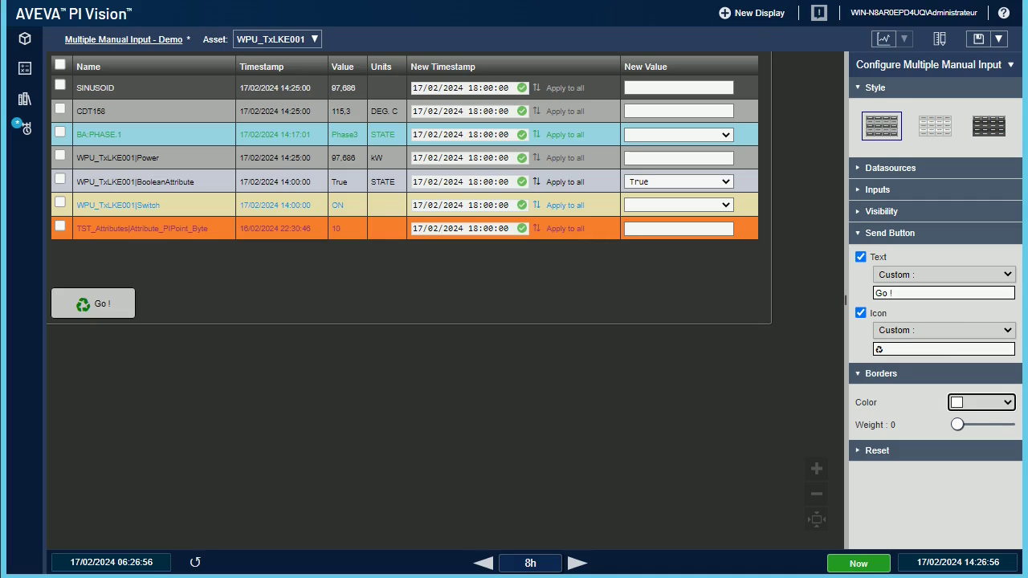
{"action": "left_click", "coordinate": [904, 352]}
{"action": "key", "text": "BackSpace"}
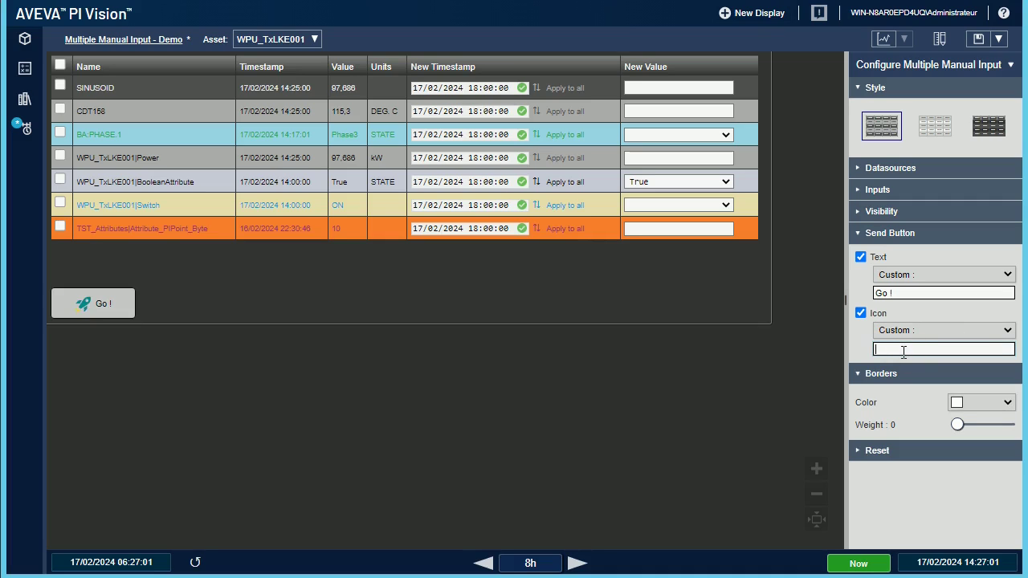
{"action": "type", "text": "☑"}
{"action": "left_click", "coordinate": [1010, 332]}
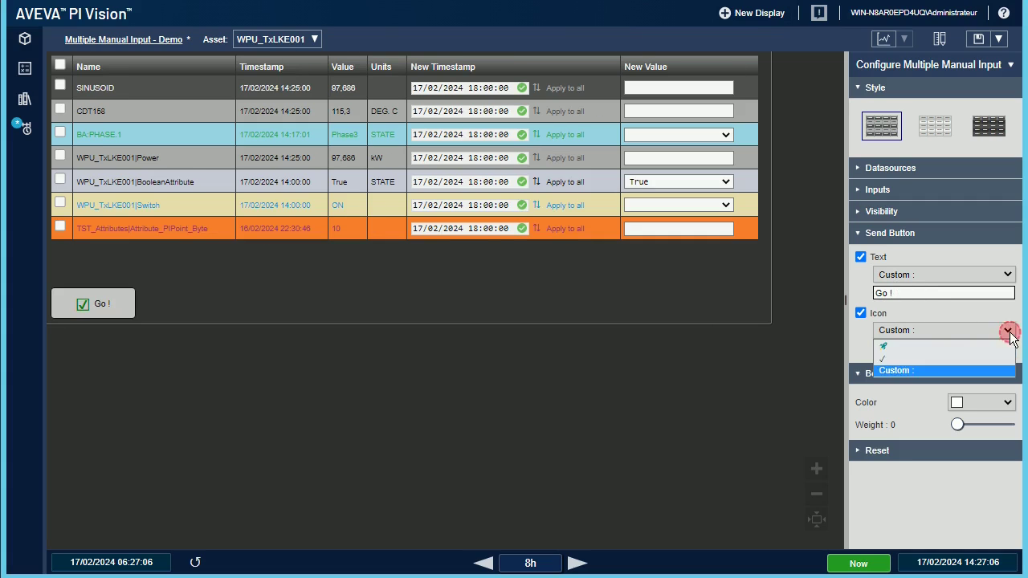
{"action": "left_click", "coordinate": [914, 349]}
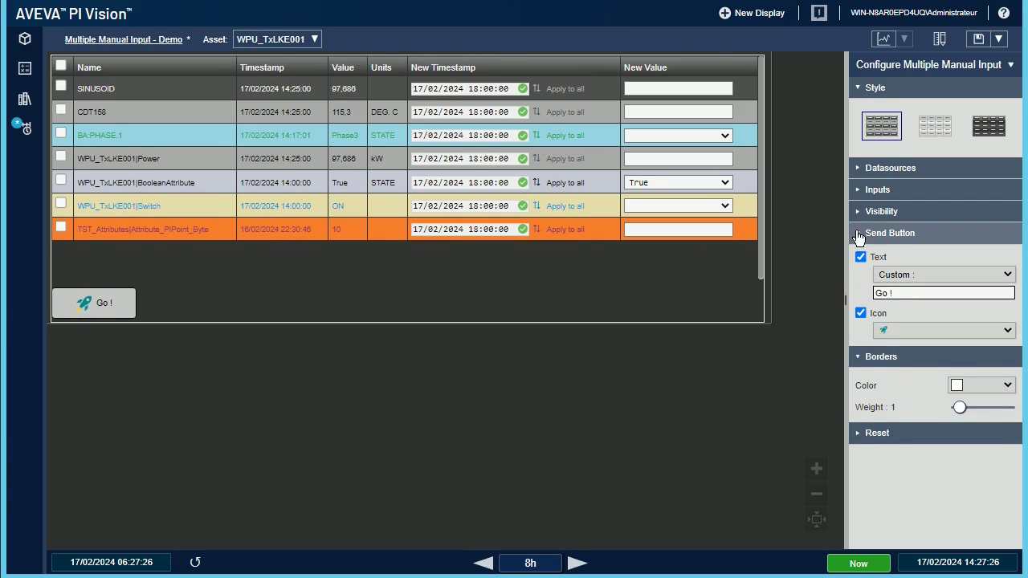
Step: Set the table border to green with weight 2, then expand the Reset section
{"action": "left_click", "coordinate": [858, 235]}
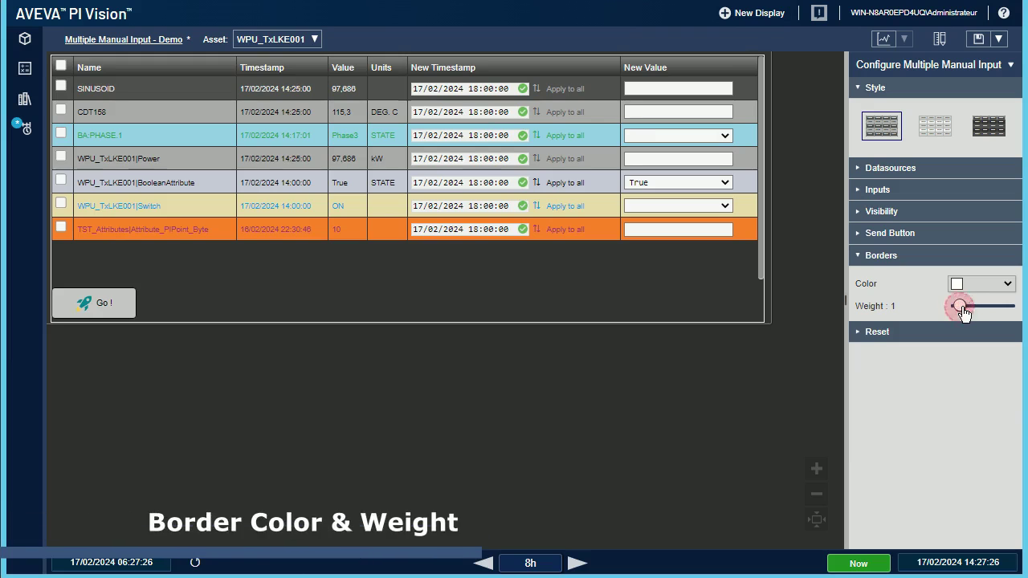
{"action": "left_click_drag", "start_coordinate": [961, 312], "coordinate": [986, 314]}
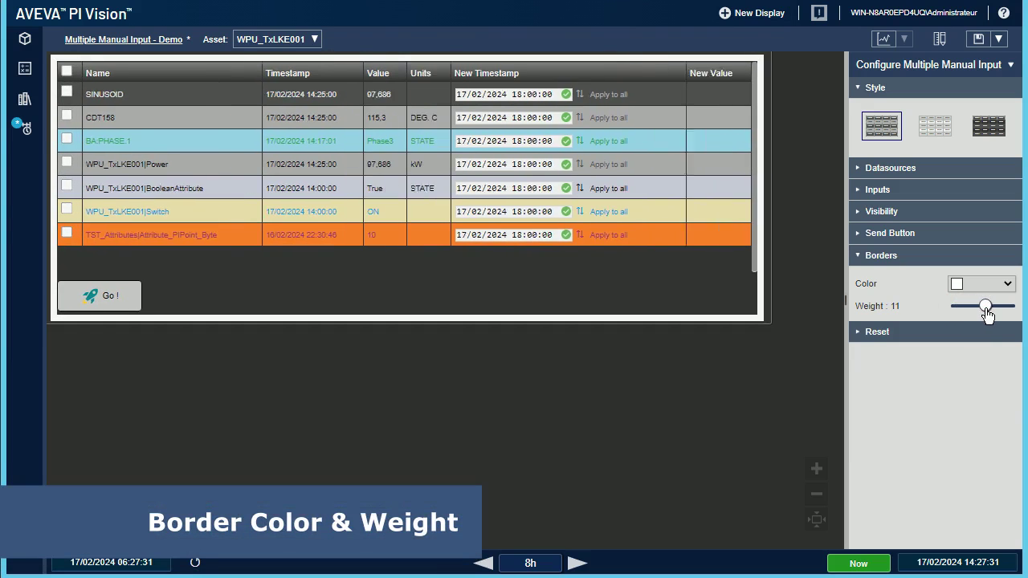
{"action": "left_click", "coordinate": [998, 296]}
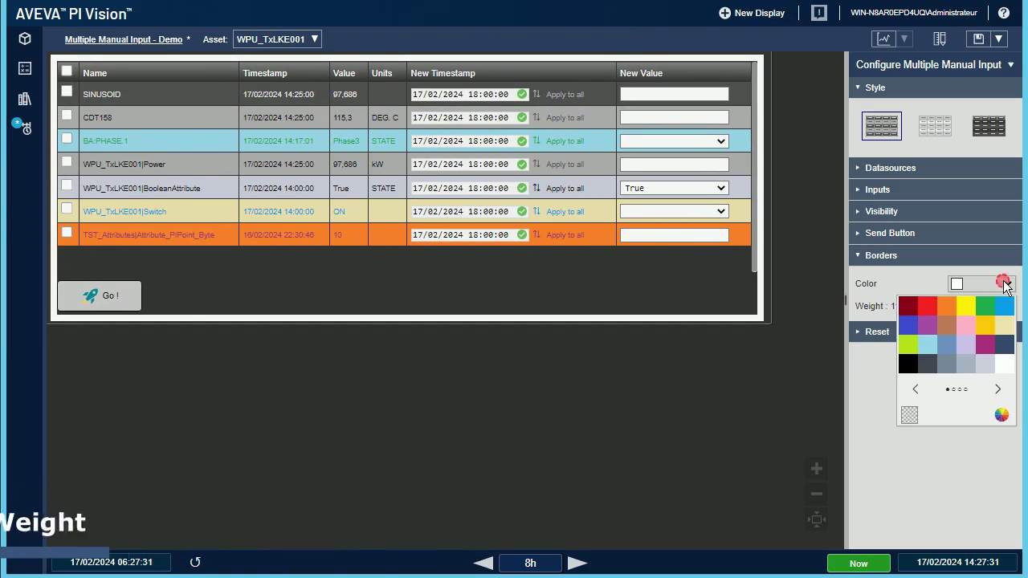
{"action": "left_click", "coordinate": [987, 305]}
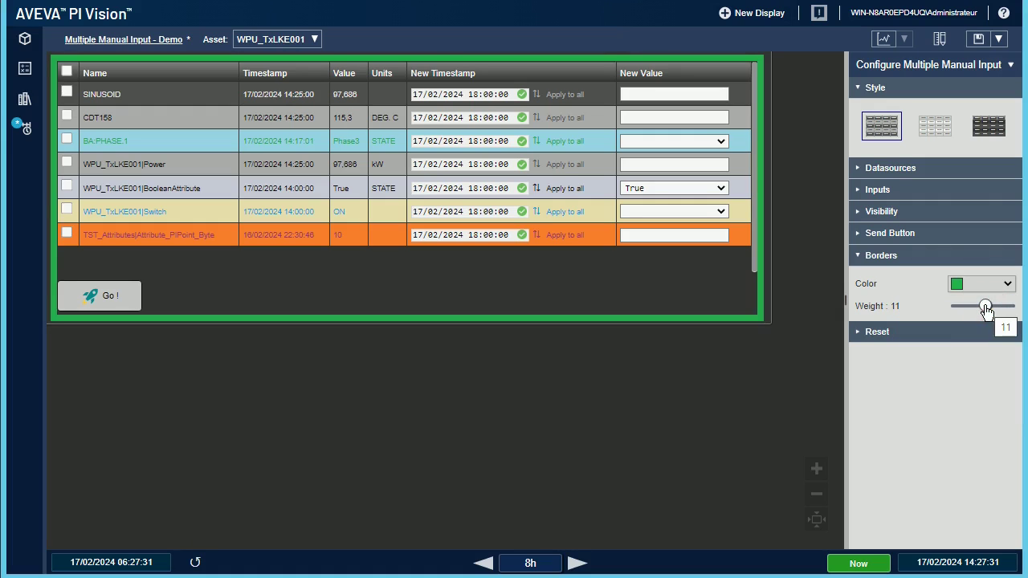
{"action": "left_click_drag", "start_coordinate": [986, 312], "coordinate": [963, 311]}
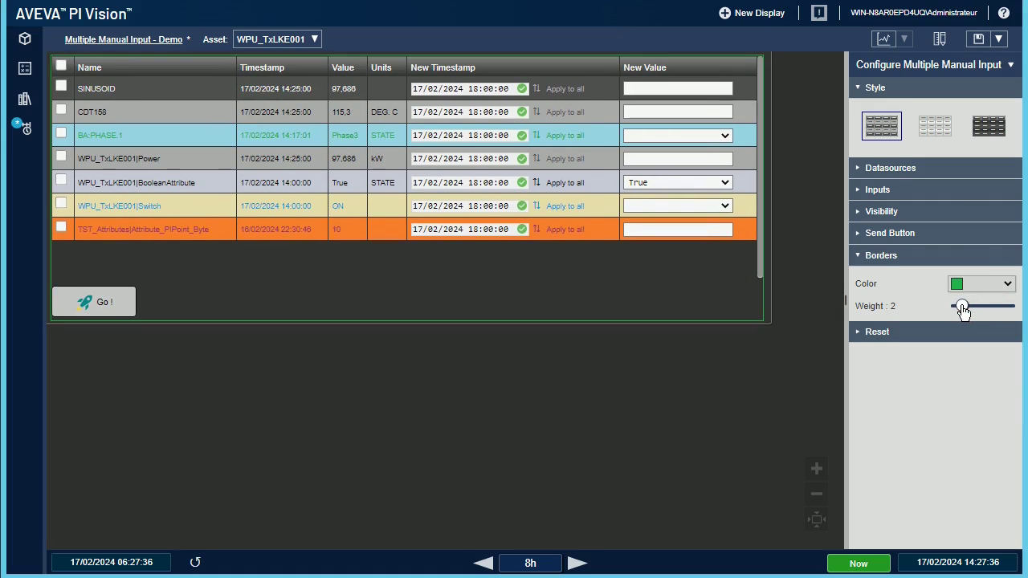
{"action": "left_click", "coordinate": [862, 259]}
{"action": "left_click", "coordinate": [860, 278]}
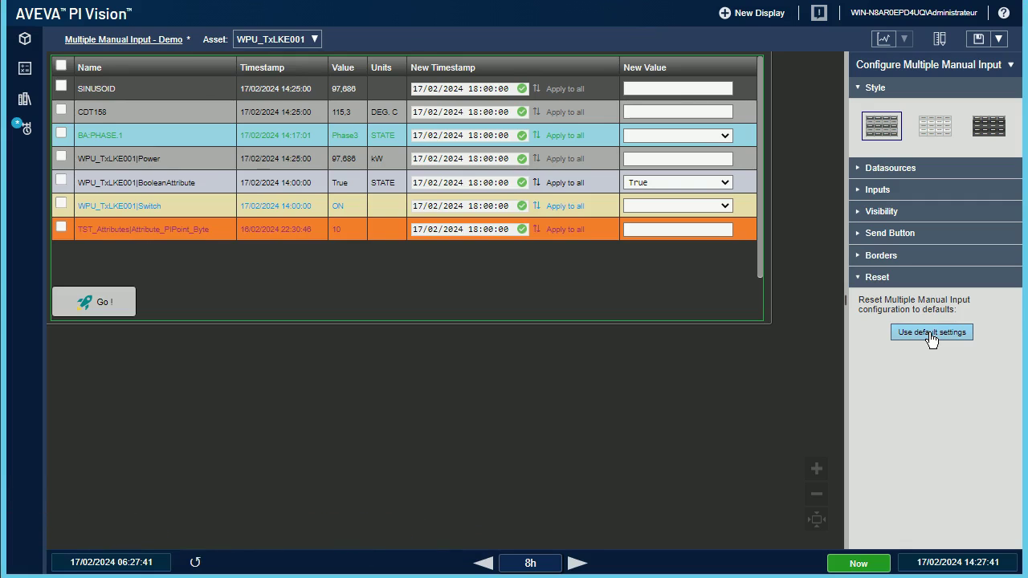
Step: Reset to defaults, test light style, 'wxcgsdfgsdfg' label and check-mark icon, then reset again
{"action": "left_click", "coordinate": [930, 333]}
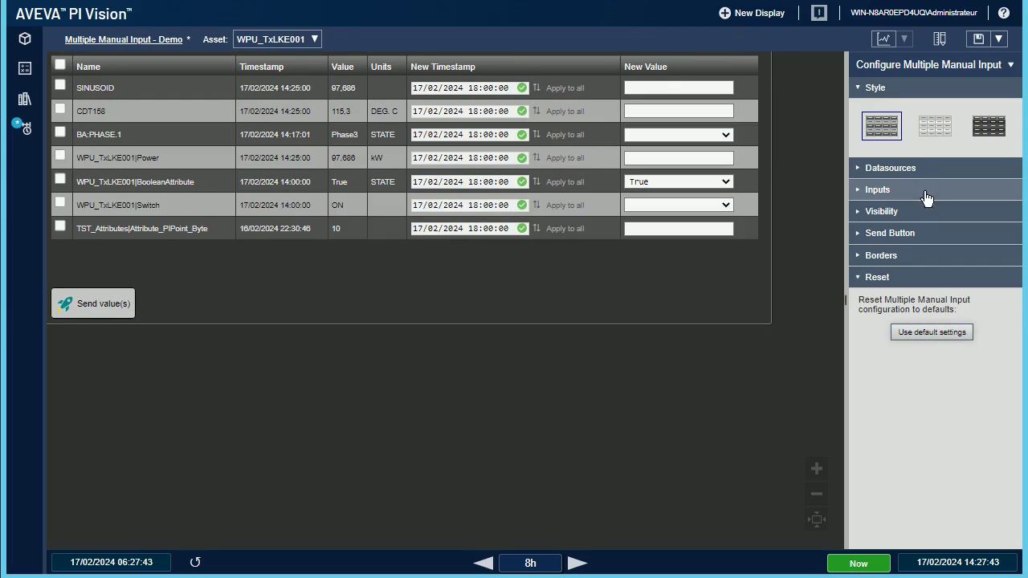
{"action": "left_click", "coordinate": [935, 126]}
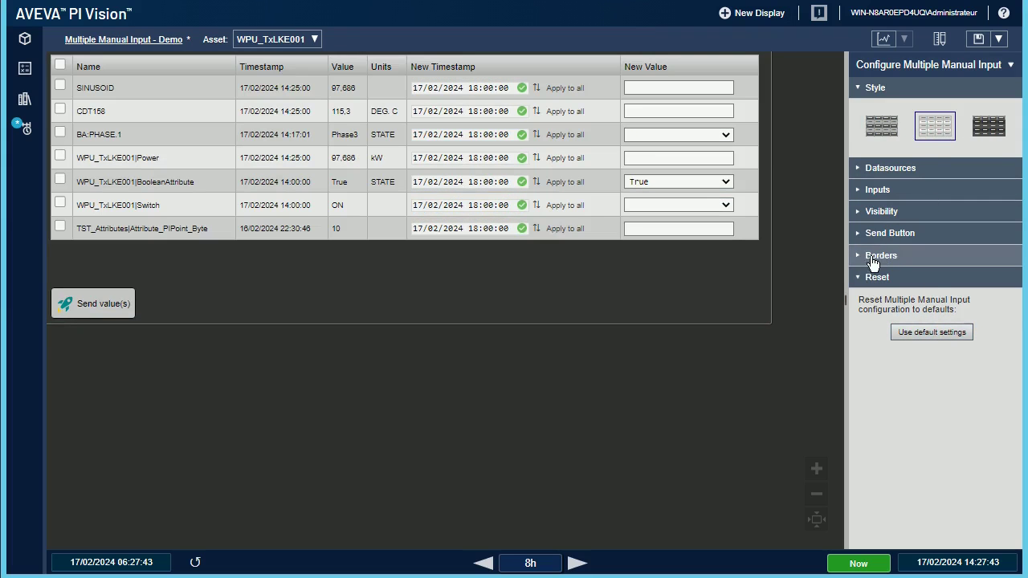
{"action": "left_click", "coordinate": [859, 234]}
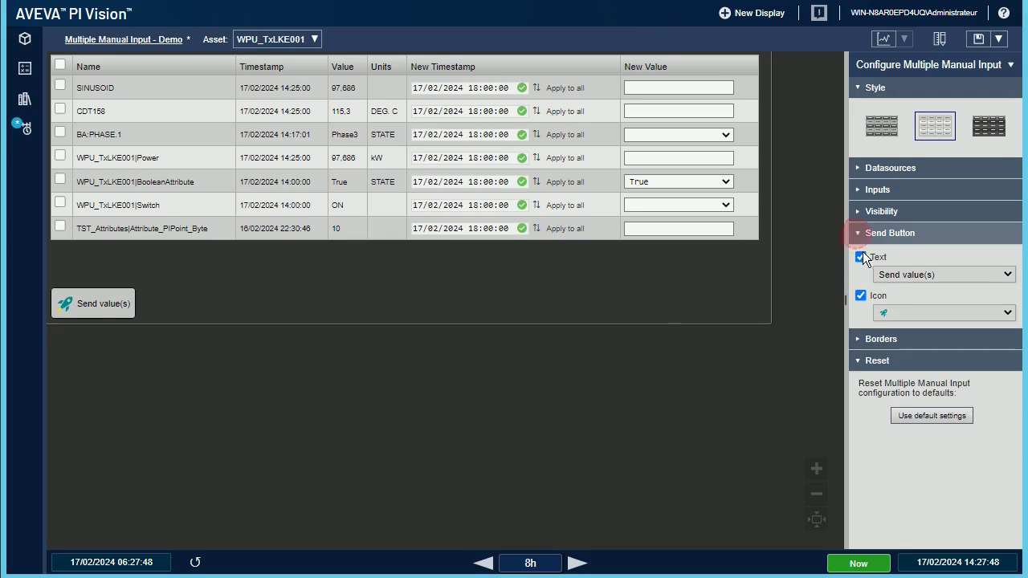
{"action": "left_click", "coordinate": [1006, 275]}
{"action": "left_click", "coordinate": [934, 296]}
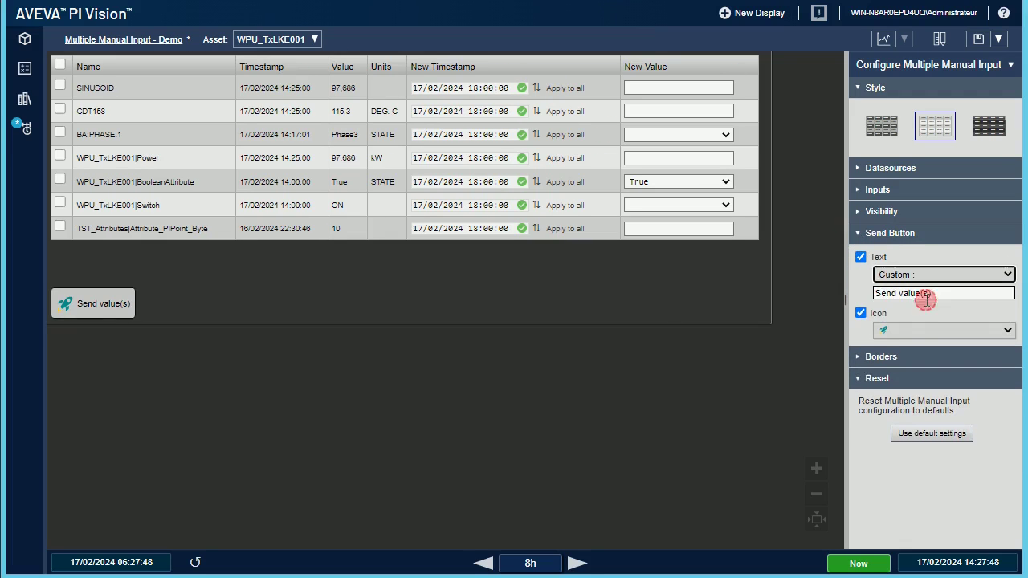
{"action": "left_click_drag", "start_coordinate": [938, 294], "coordinate": [853, 288]}
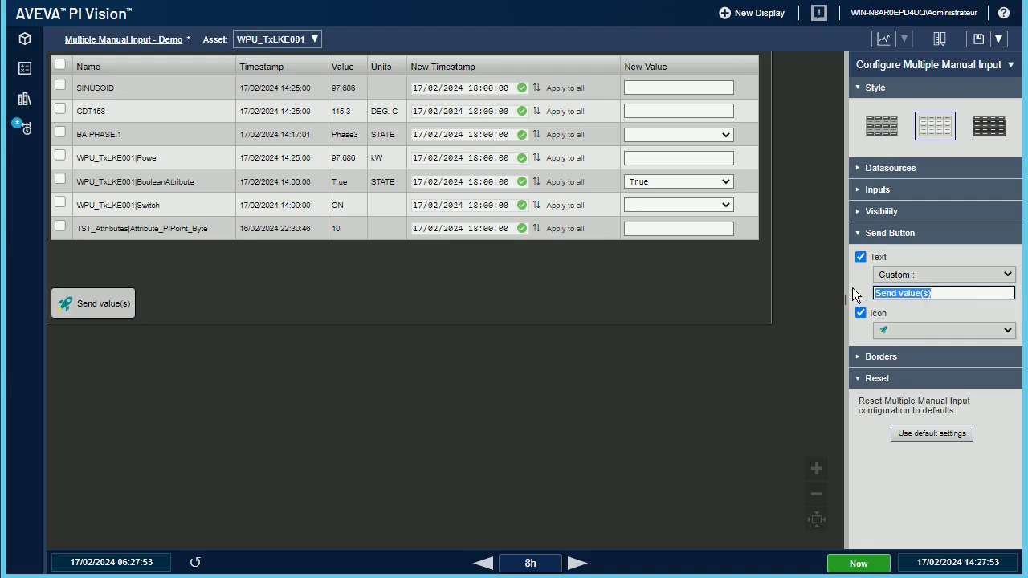
{"action": "type", "text": "wxcgsdfgsdfg"}
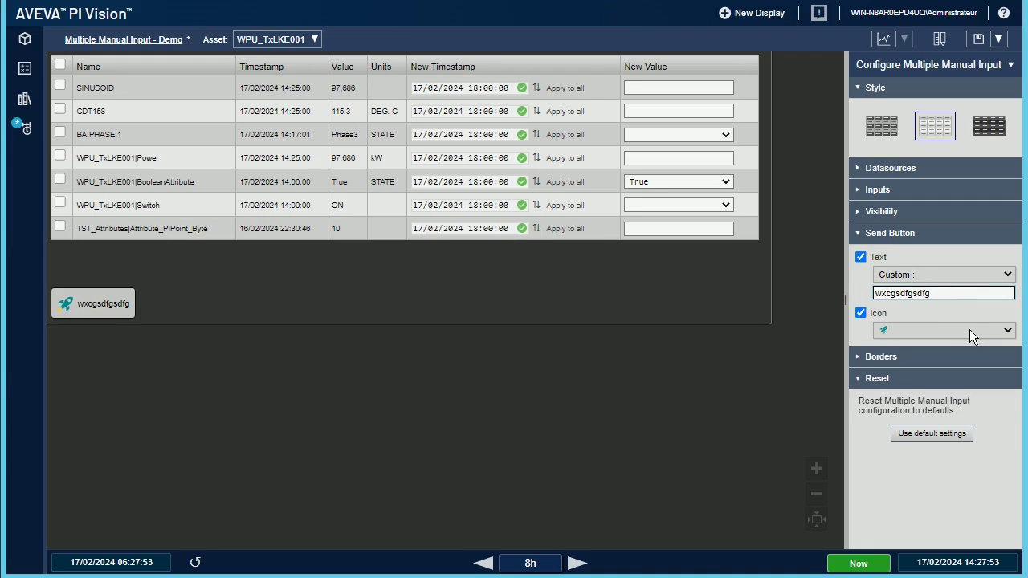
{"action": "left_click", "coordinate": [999, 337]}
{"action": "left_click", "coordinate": [904, 358]}
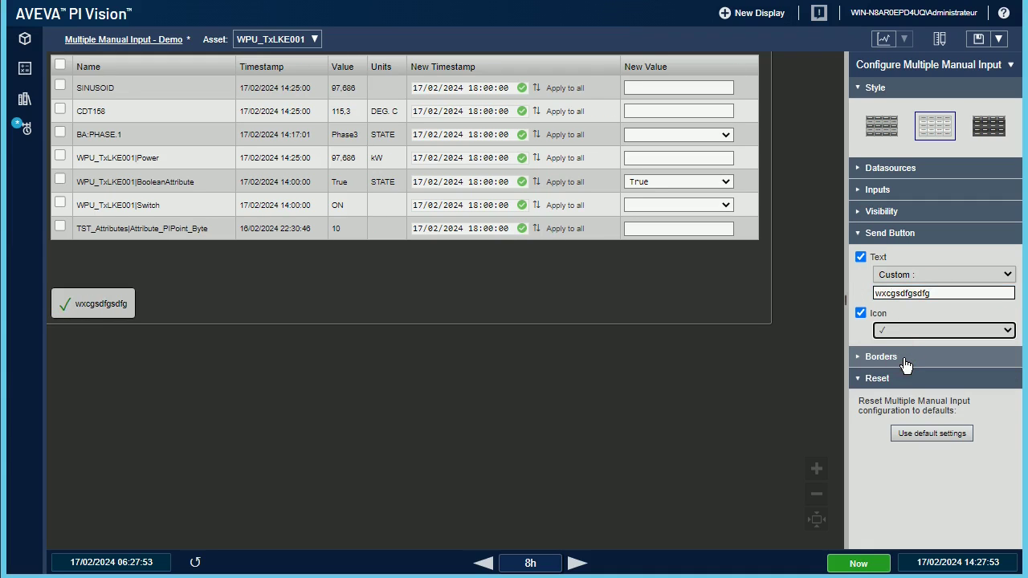
{"action": "left_click", "coordinate": [934, 433]}
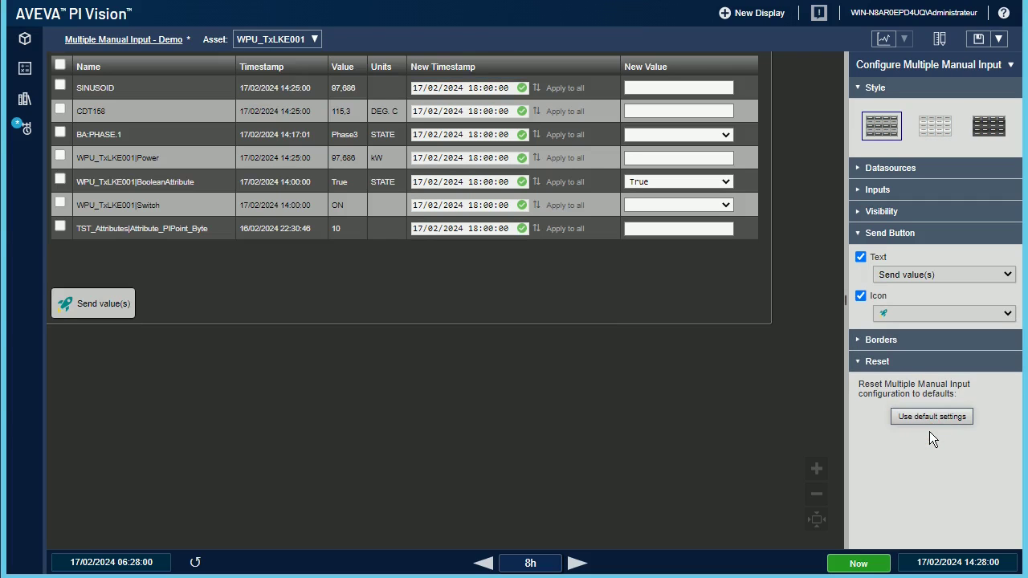